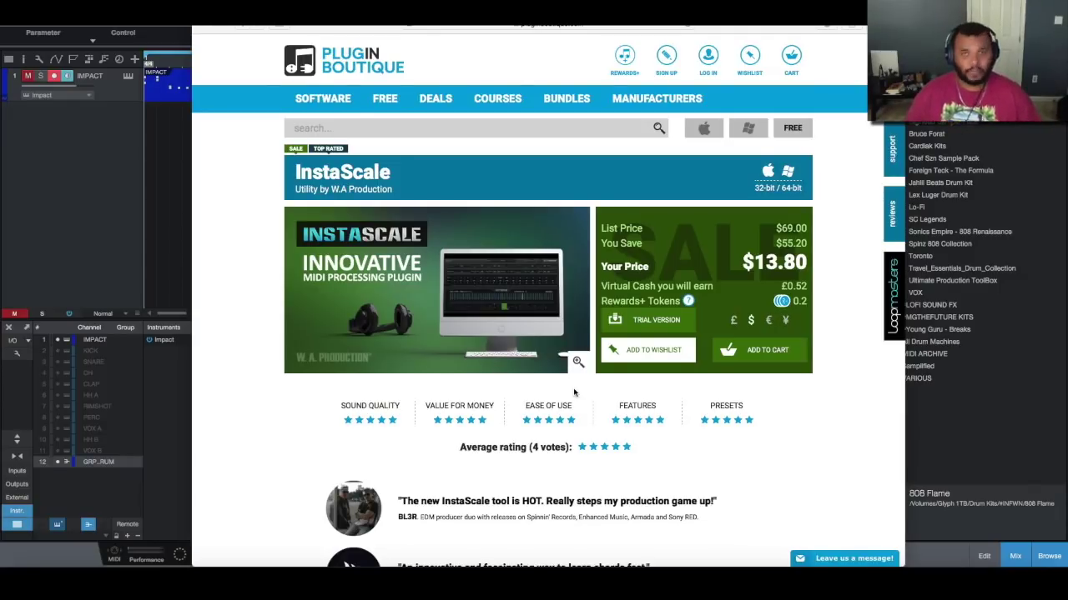
- Look through the feature descriptions on the InstaScale product page
{"action": "scroll", "coordinate": [573, 392], "scroll_direction": "down", "scroll_amount": 20}
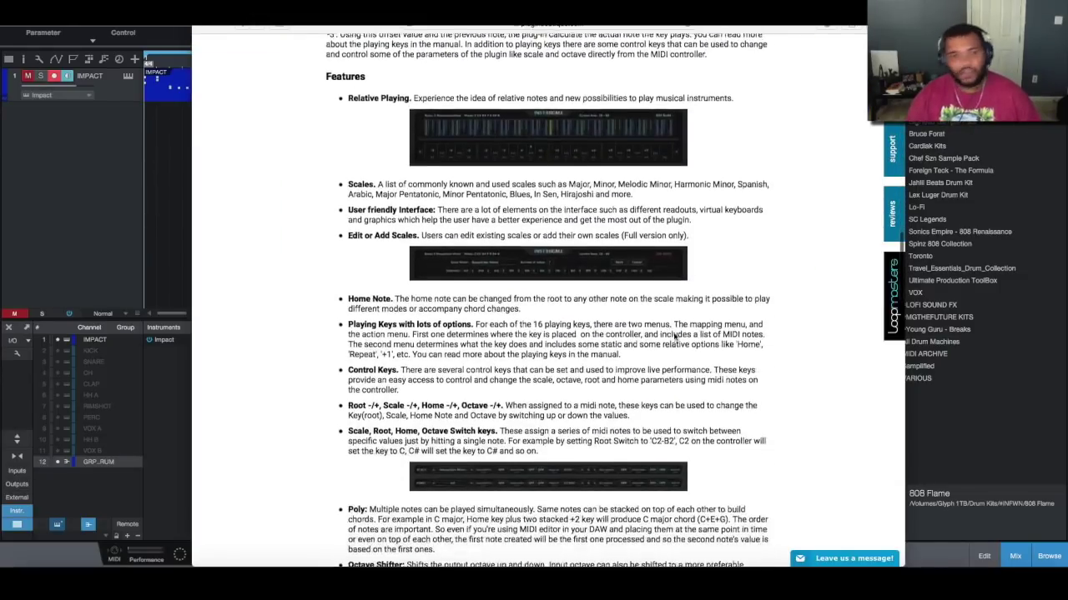
{"action": "scroll", "coordinate": [674, 333], "scroll_direction": "up", "scroll_amount": 20}
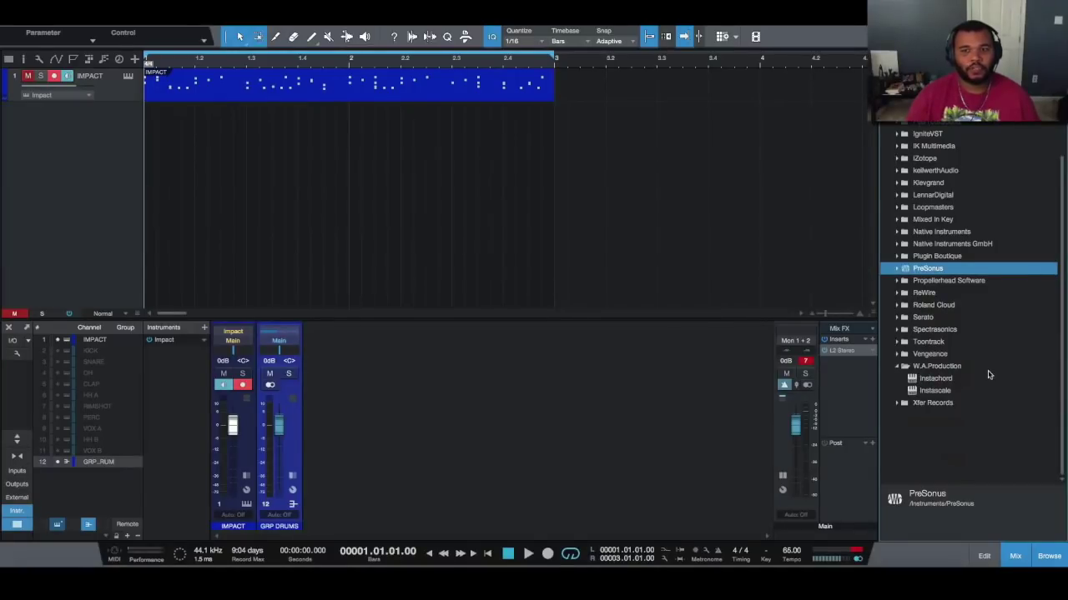
- Switch to Studio One and add W.A.Production's Instascale as a new instrument track below IMPACT
{"action": "left_click", "coordinate": [945, 392]}
{"action": "left_click_drag", "start_coordinate": [943, 396], "coordinate": [103, 157]}
{"action": "left_click_drag", "start_coordinate": [761, 82], "coordinate": [653, 95]}
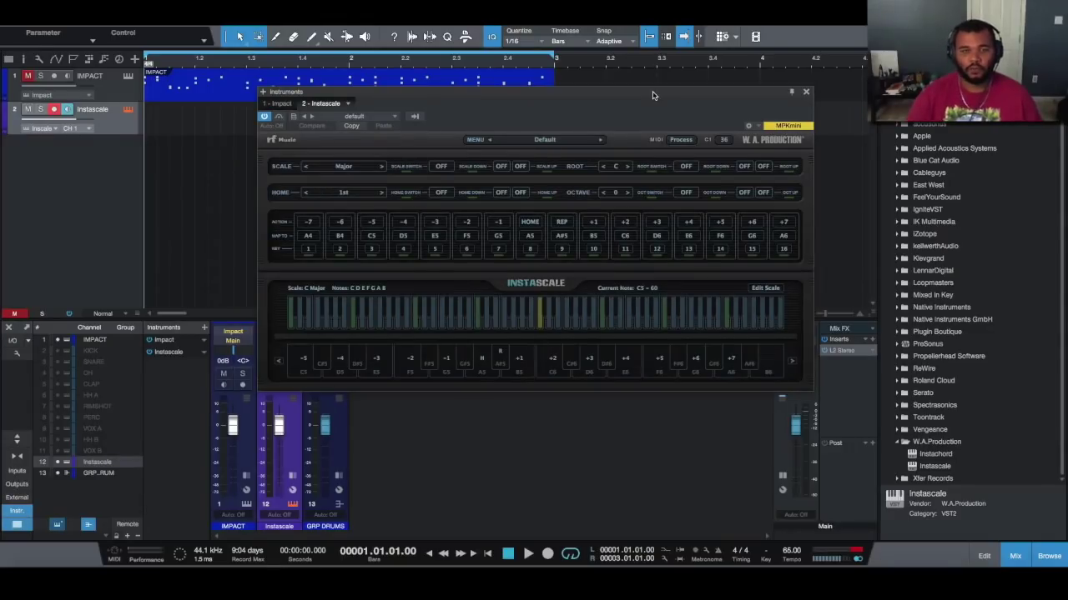
- Load the C Hirajoshi preset in Instascale
{"action": "left_click", "coordinate": [559, 142]}
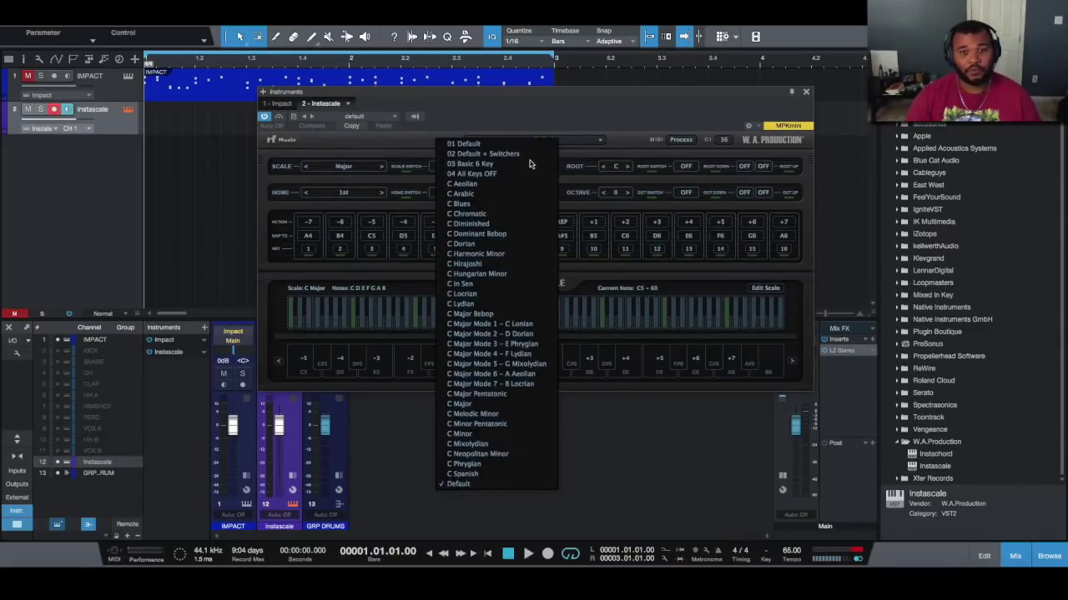
{"action": "left_click", "coordinate": [488, 265]}
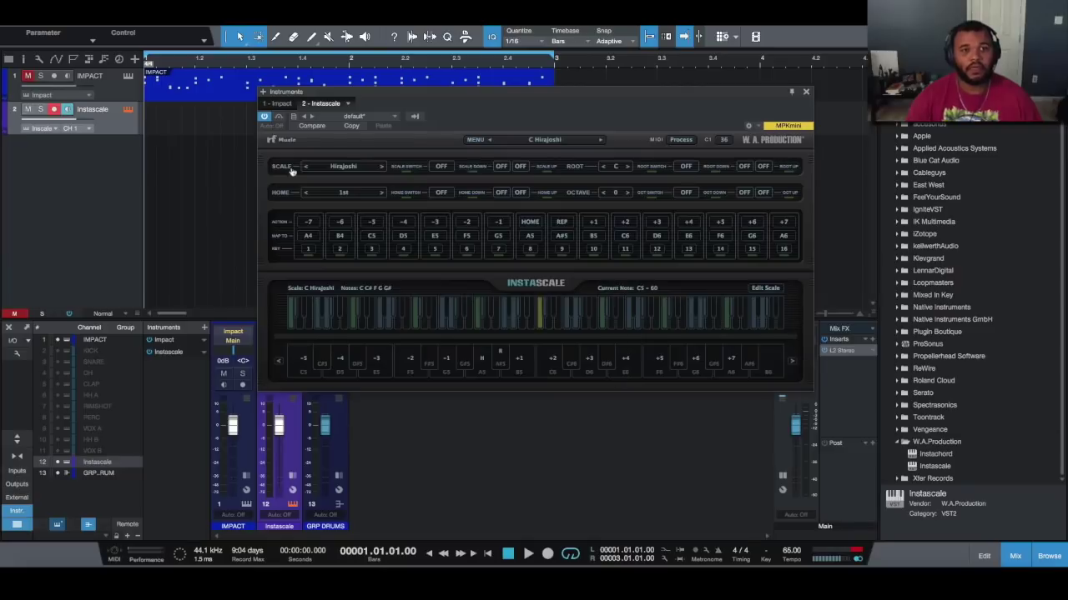
- Examine Instascale's available scales, its scale editor and the home note choices without changing them
{"action": "left_click", "coordinate": [356, 167]}
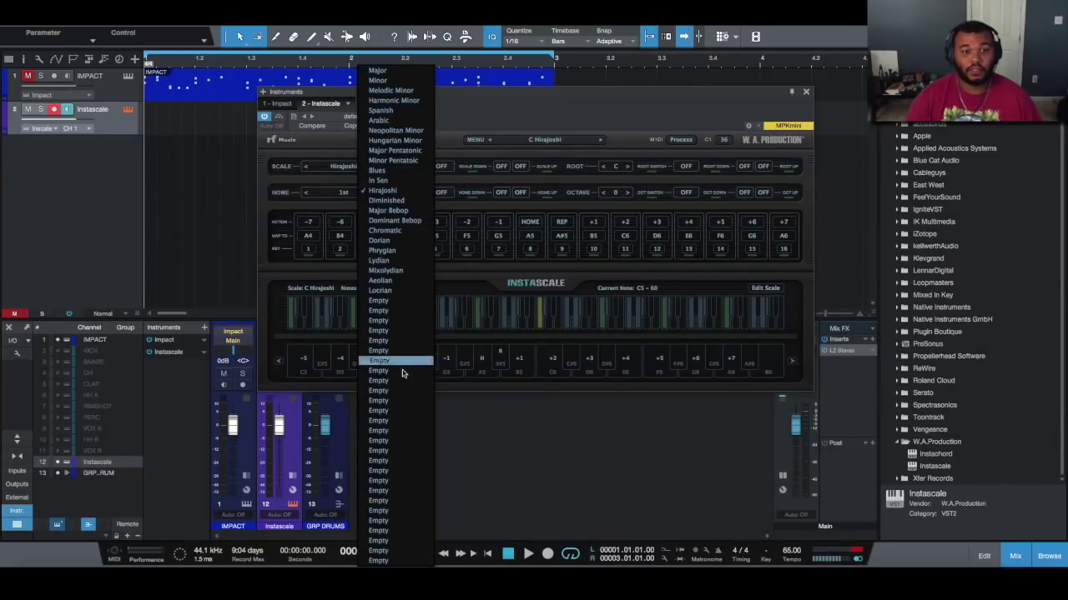
{"action": "left_click", "coordinate": [640, 111]}
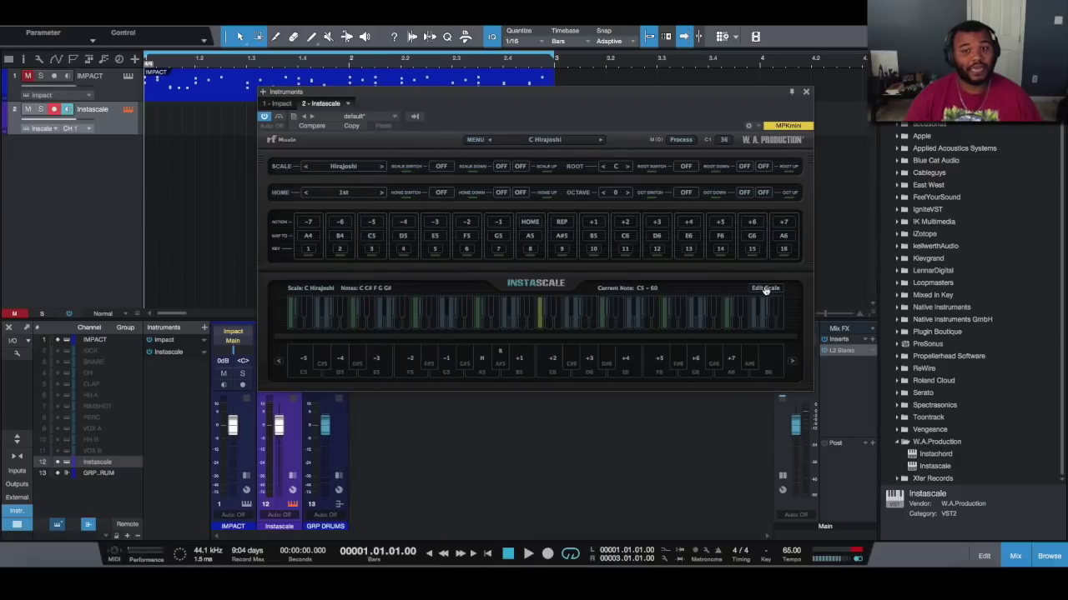
{"action": "left_click", "coordinate": [765, 289]}
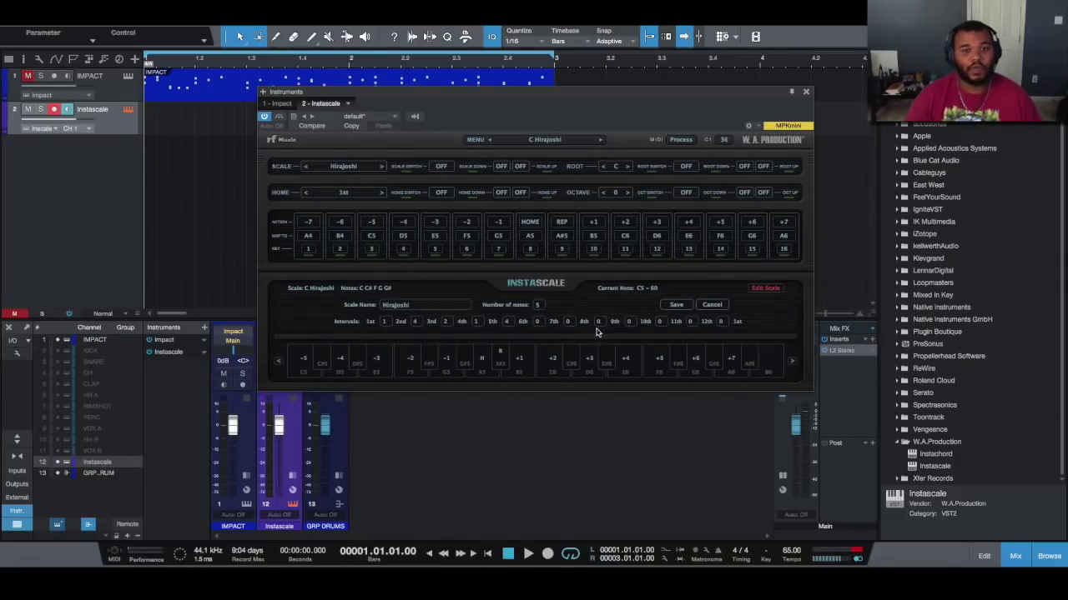
{"action": "left_click", "coordinate": [772, 289]}
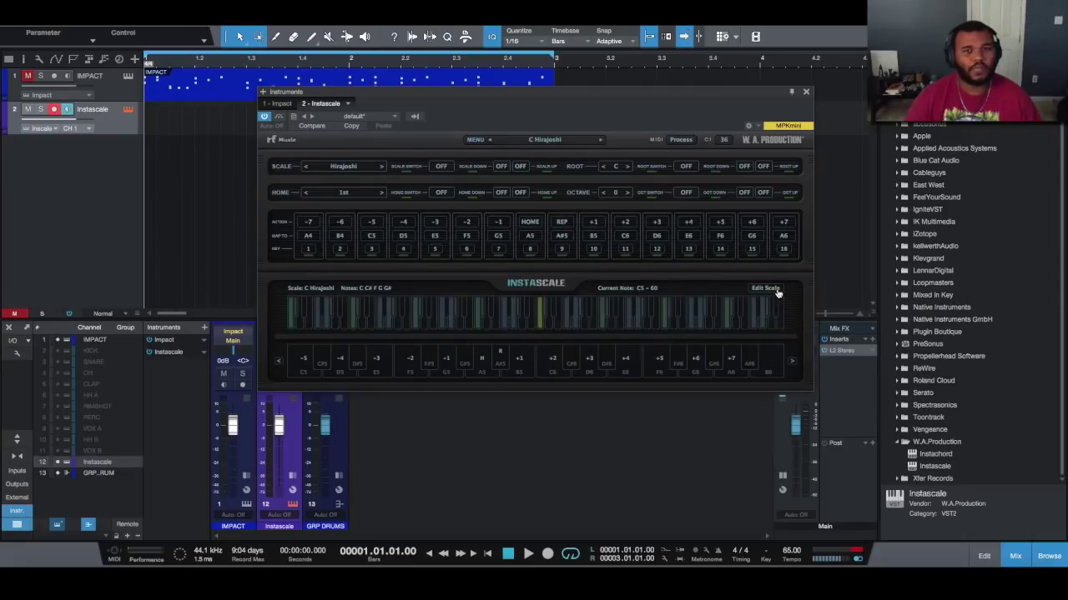
{"action": "left_click", "coordinate": [343, 195]}
{"action": "left_click", "coordinate": [349, 200]}
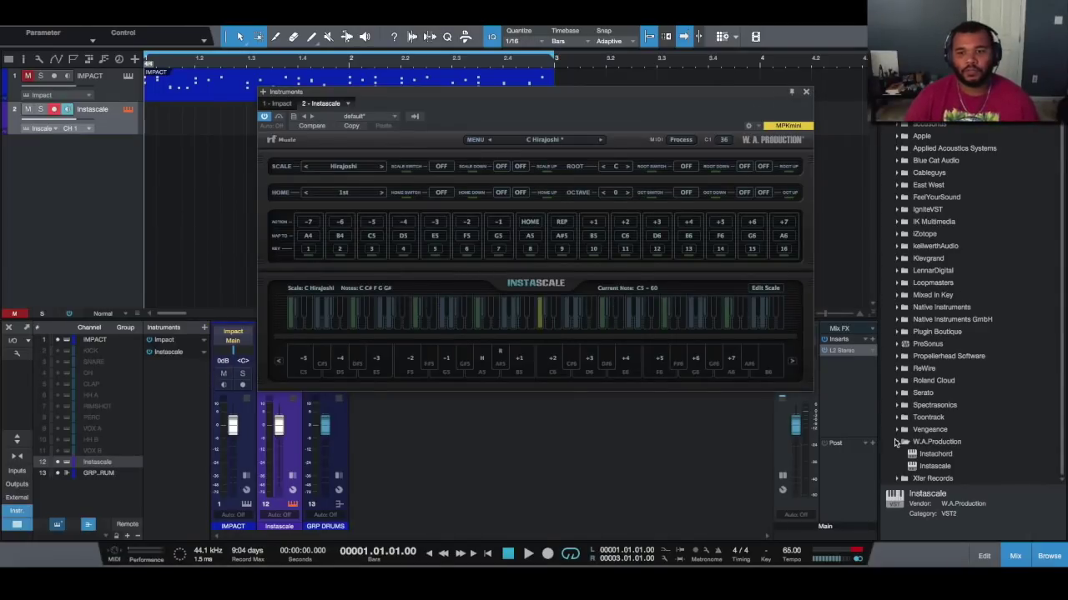
- Add Klevgrand's Syndt as a new instrument track below the Instascale track
{"action": "left_click", "coordinate": [897, 442]}
{"action": "left_click", "coordinate": [899, 259]}
{"action": "scroll", "coordinate": [975, 333], "scroll_direction": "down", "scroll_amount": 3}
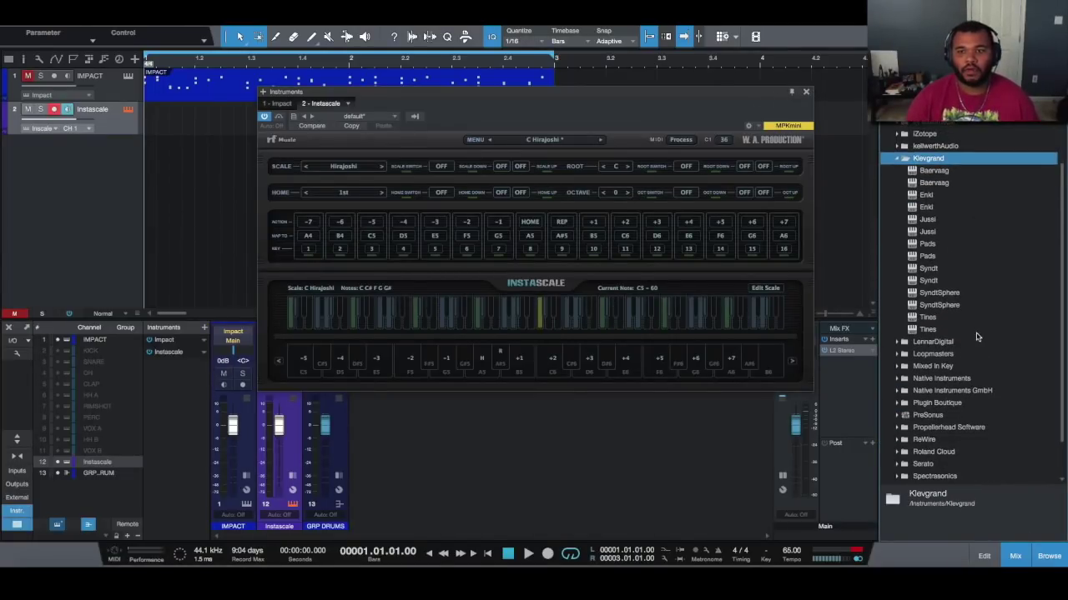
{"action": "left_click_drag", "start_coordinate": [928, 281], "coordinate": [110, 218]}
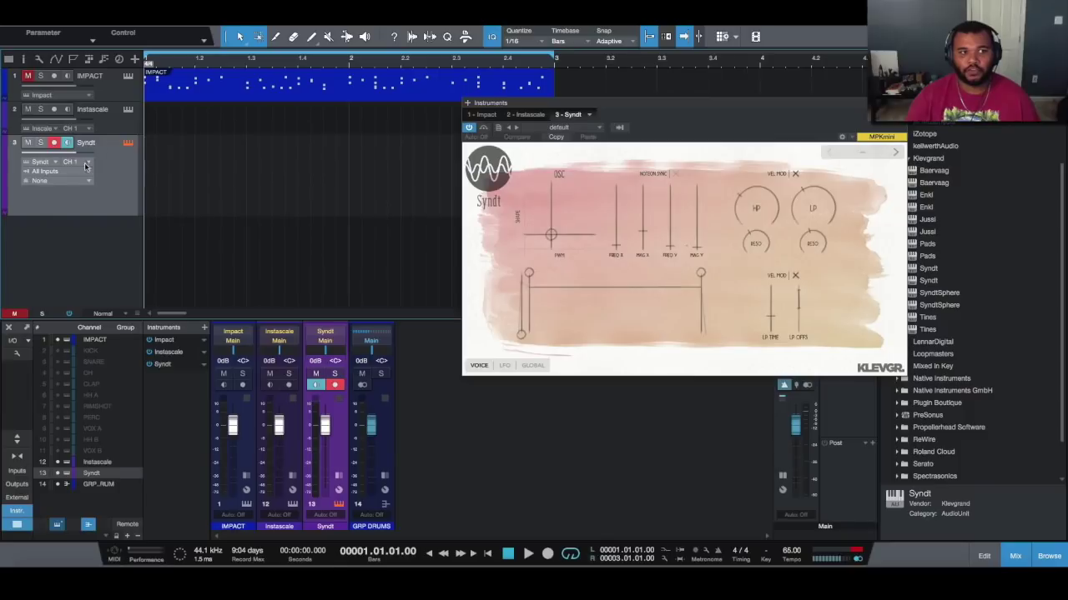
- Set the Syndt track's input to Instascale and make the Instascale track active for playing
{"action": "left_click", "coordinate": [57, 171]}
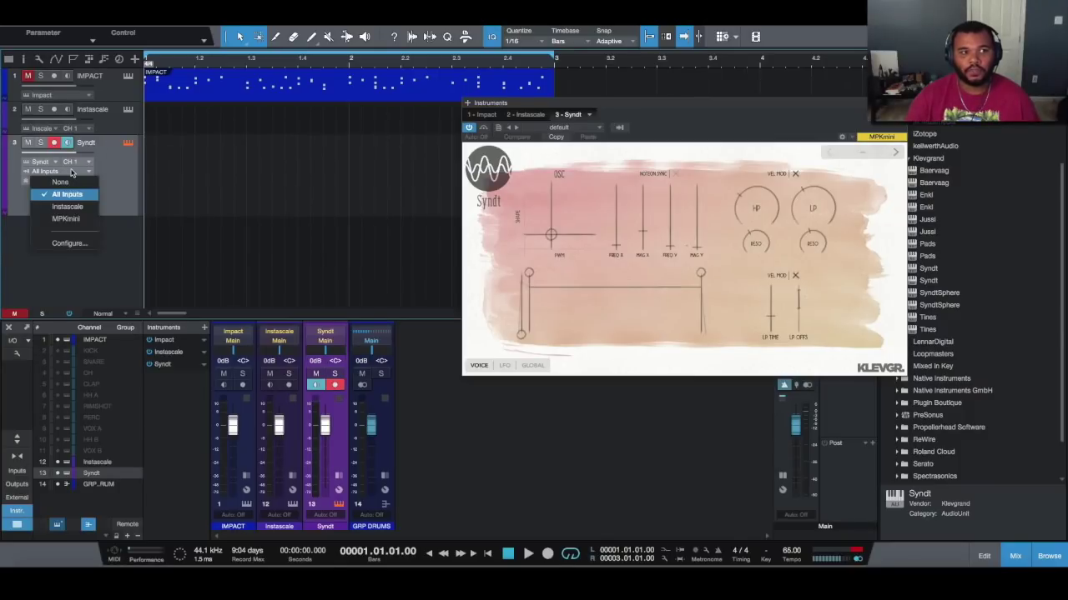
{"action": "left_click", "coordinate": [72, 203]}
{"action": "left_click", "coordinate": [98, 117]}
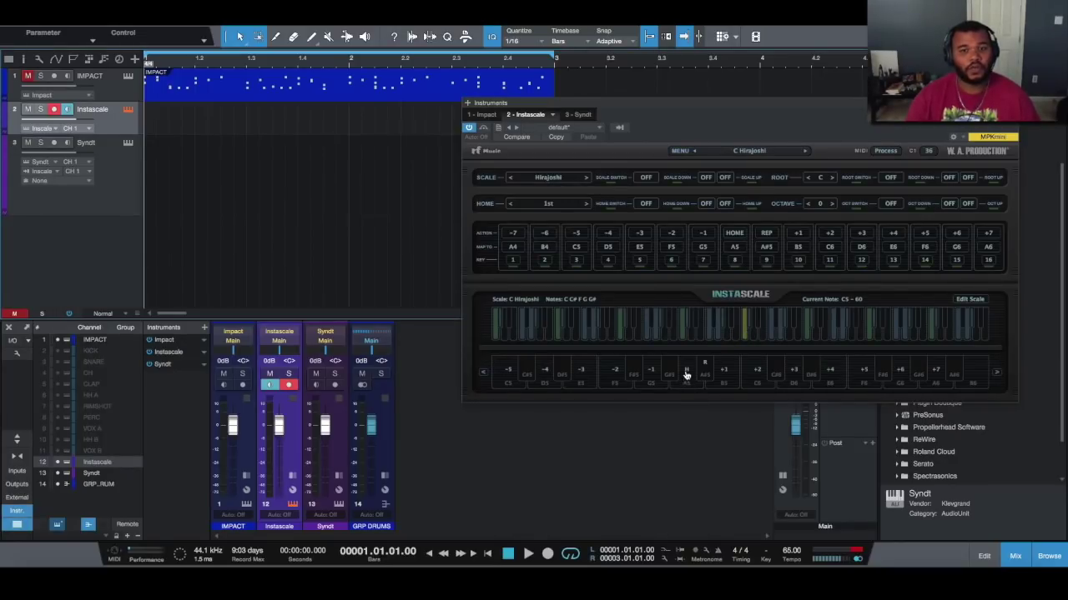
- Set Instascale's root note to A and play the home key several times
{"action": "left_click", "coordinate": [819, 180]}
{"action": "left_click", "coordinate": [809, 276]}
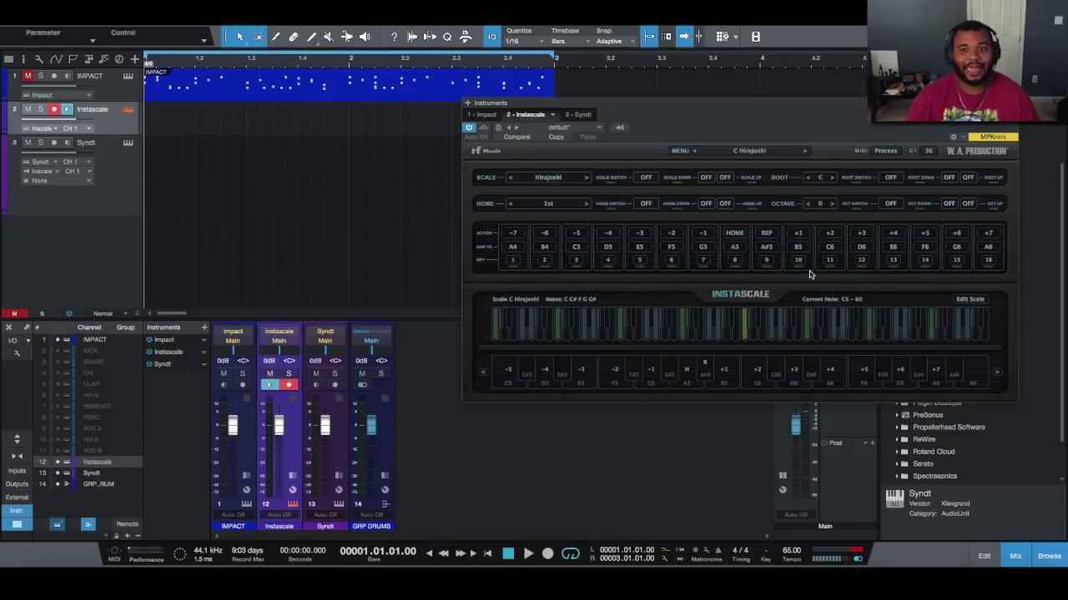
{"action": "left_click", "coordinate": [683, 388]}
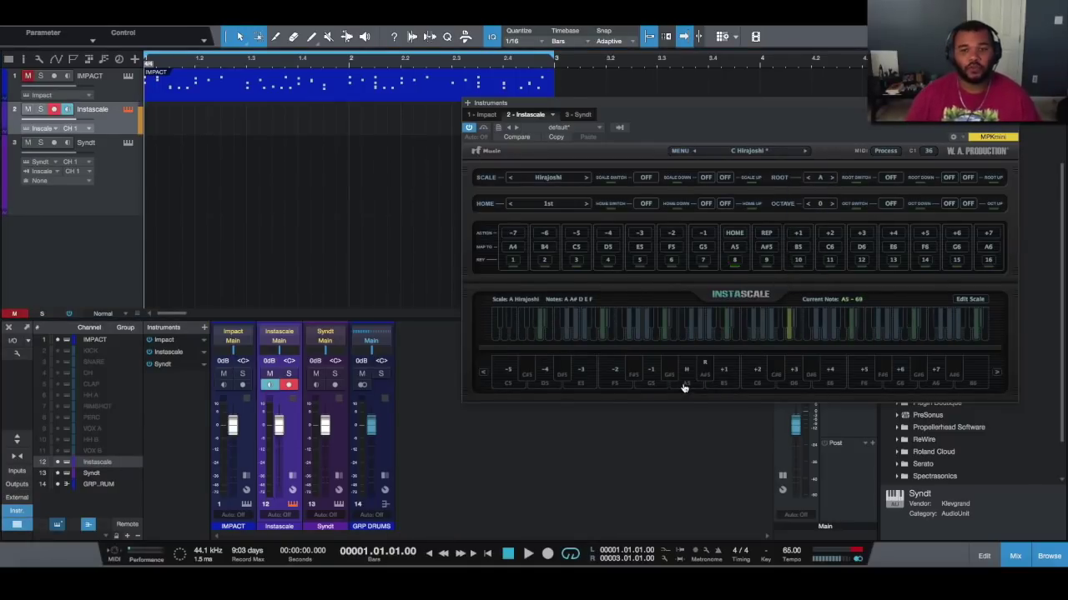
{"action": "left_click", "coordinate": [684, 387]}
{"action": "left_click", "coordinate": [684, 387]}
{"action": "left_click", "coordinate": [684, 388]}
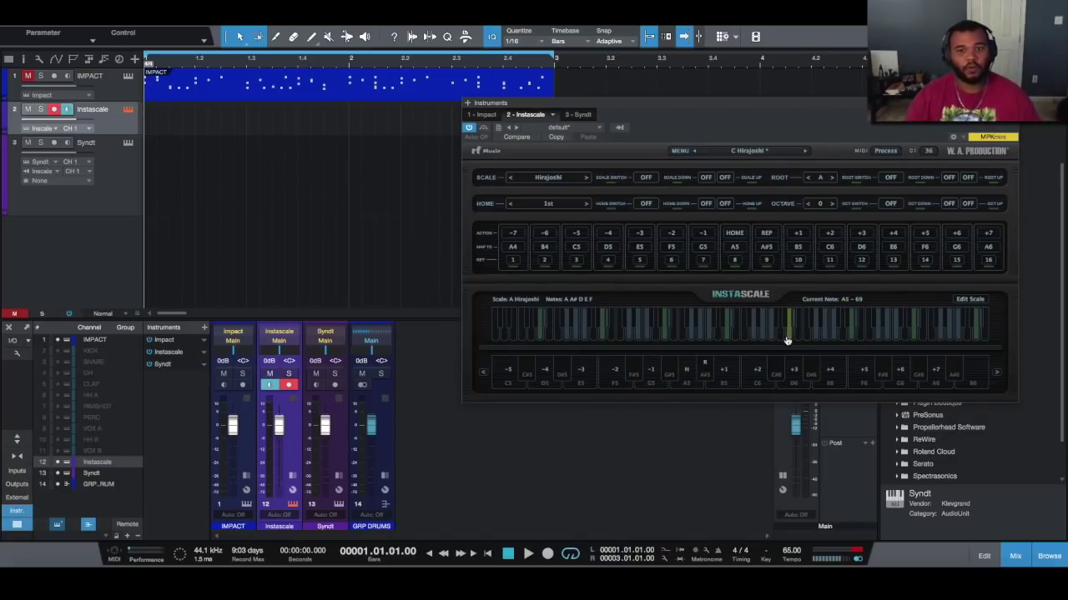
- Set Instascale to root F and octave -2, auditioning the home key through the monitored Syndt track
{"action": "left_click", "coordinate": [813, 178]}
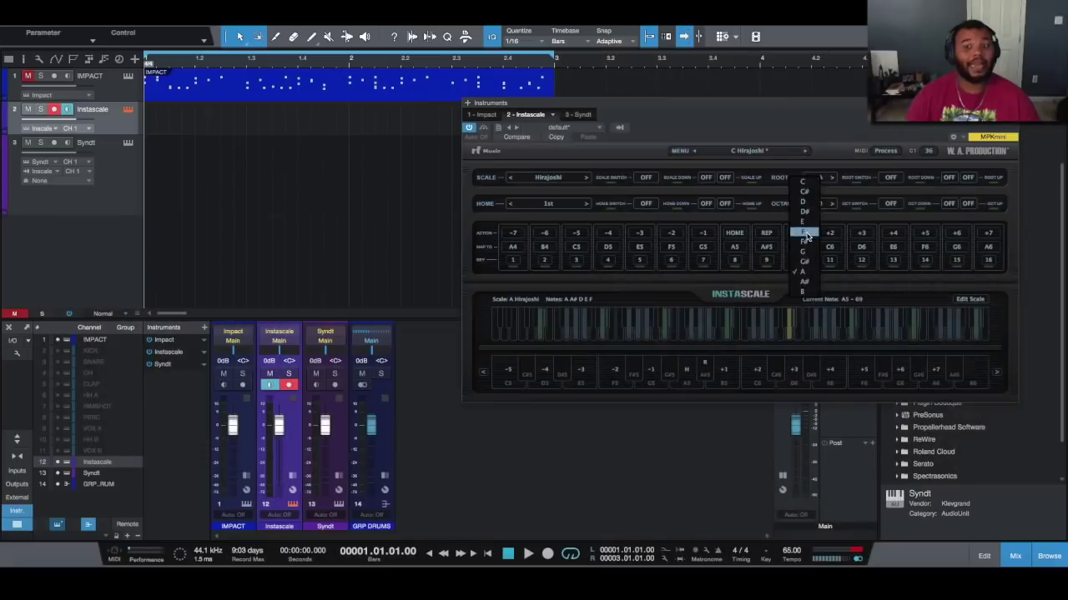
{"action": "left_click", "coordinate": [806, 237]}
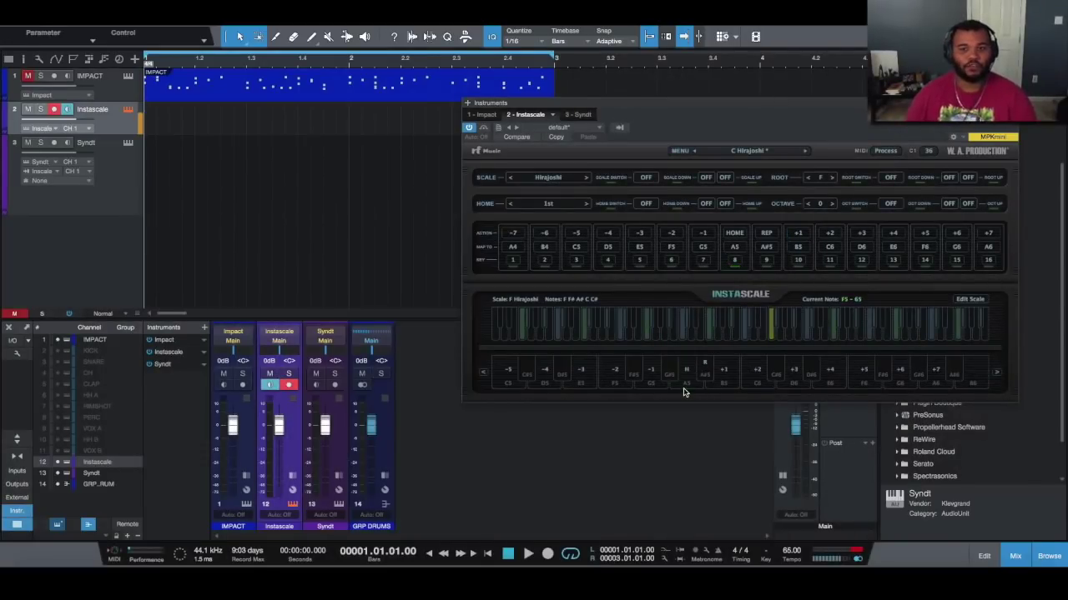
{"action": "left_click", "coordinate": [68, 144]}
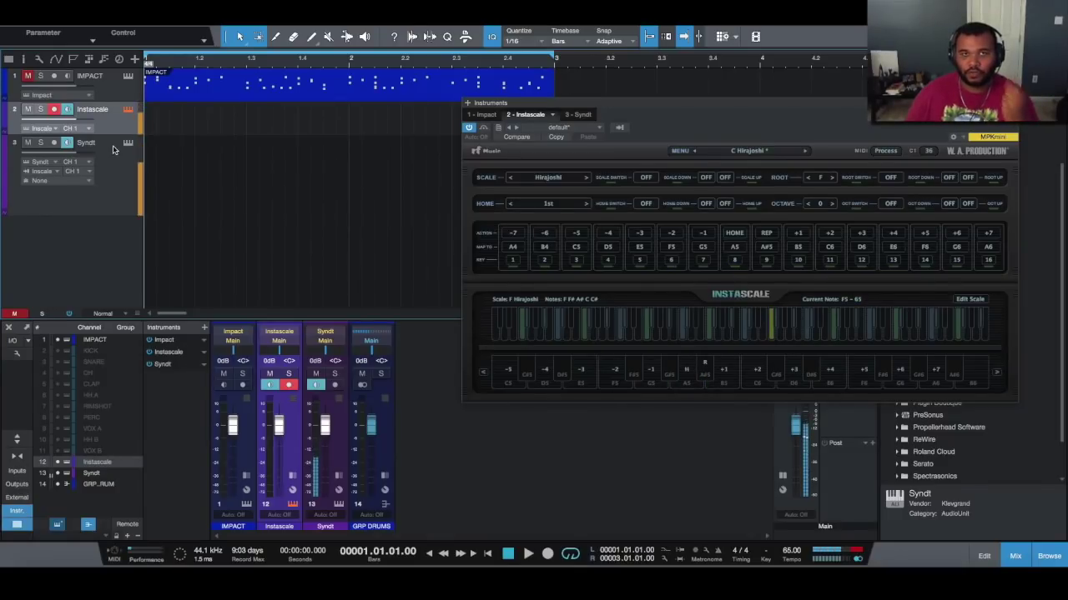
{"action": "left_click", "coordinate": [807, 205]}
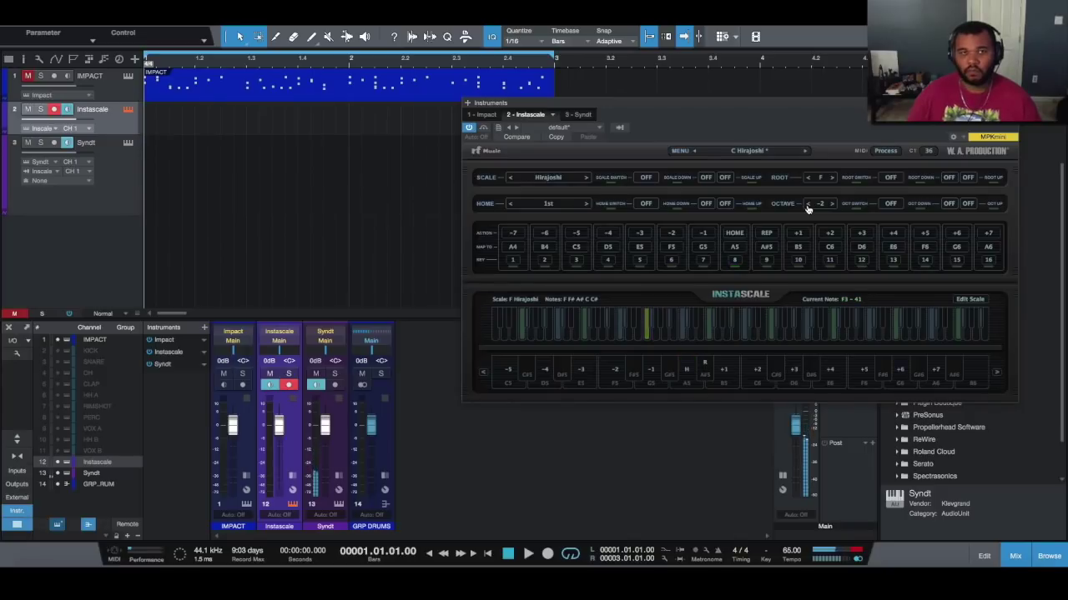
{"action": "left_click", "coordinate": [684, 385]}
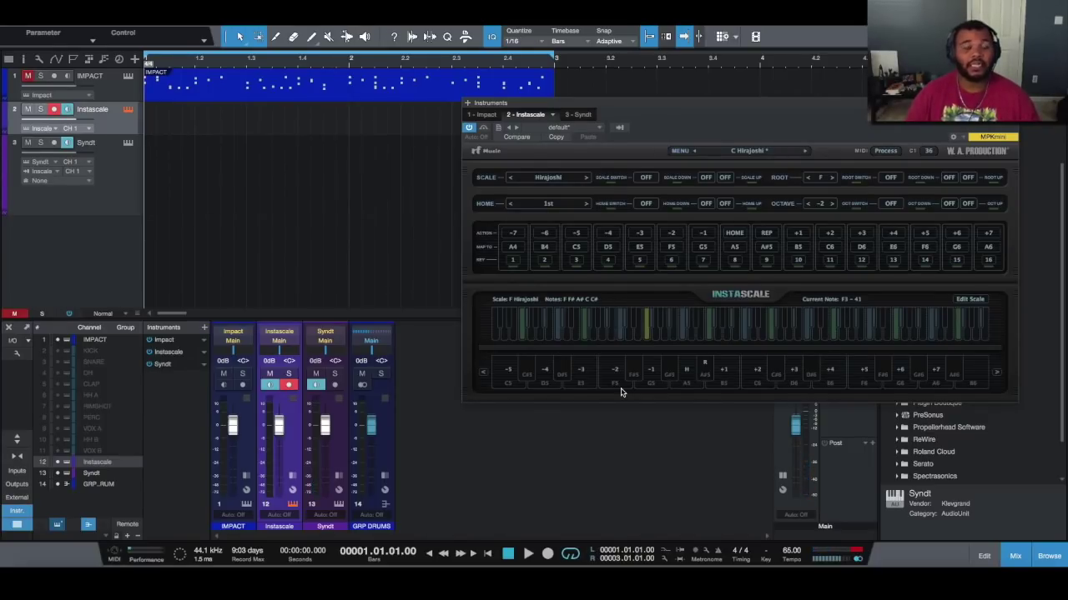
- Audition Instascale's repeat key on A#5 after playing different scale notes
{"action": "left_click", "coordinate": [706, 376]}
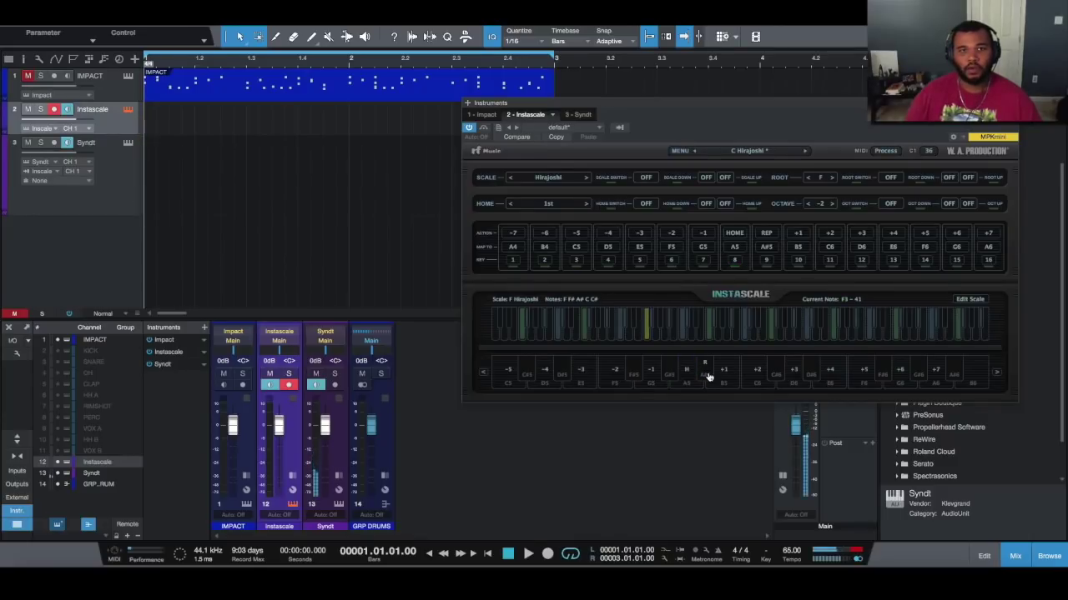
{"action": "left_click", "coordinate": [706, 375]}
{"action": "left_click", "coordinate": [706, 375]}
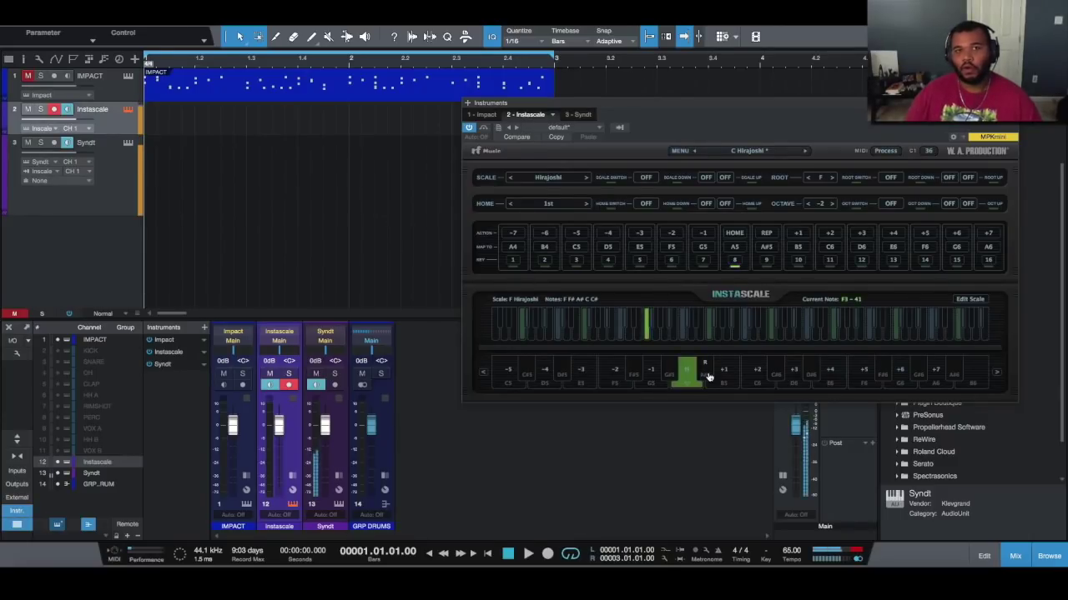
{"action": "left_click", "coordinate": [706, 375]}
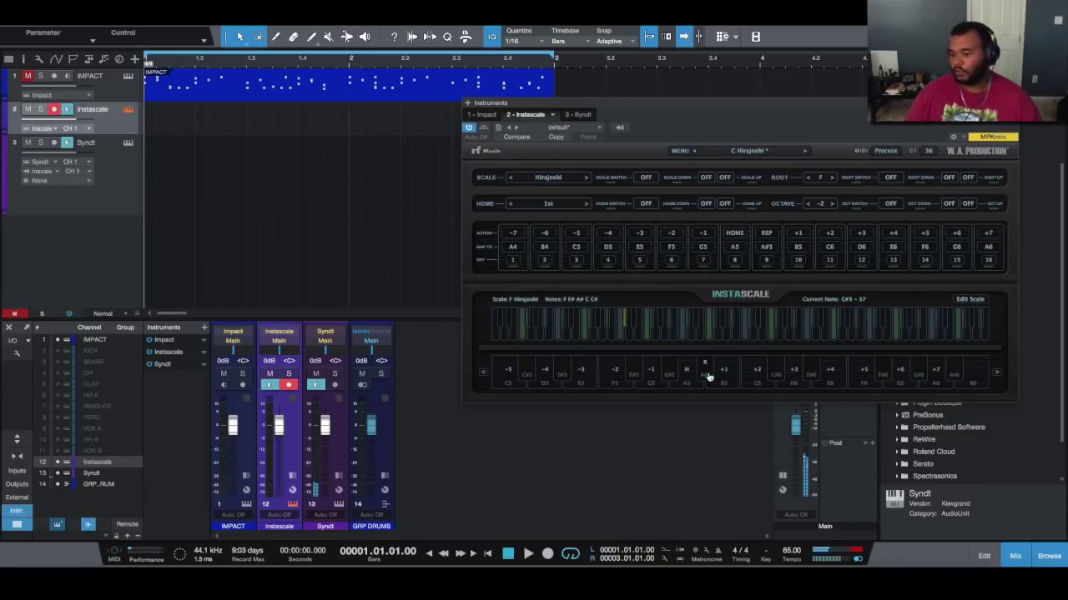
{"action": "left_click", "coordinate": [706, 375]}
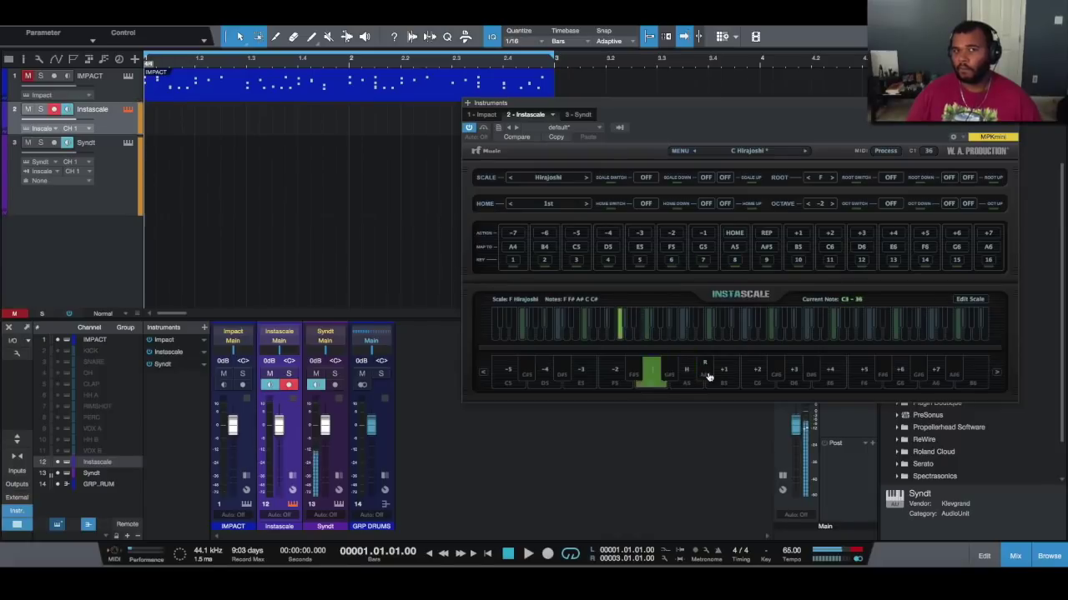
{"action": "left_click", "coordinate": [706, 375]}
{"action": "left_click", "coordinate": [705, 375]}
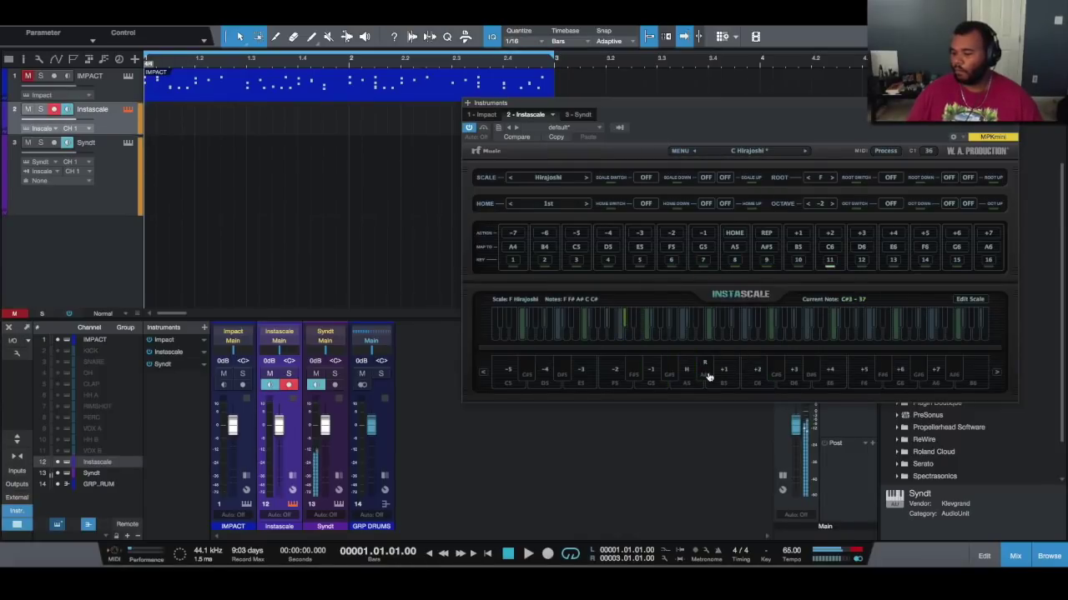
- Change the action of Instascale's A#5 key to HOME: Nearest
{"action": "right_click", "coordinate": [706, 373]}
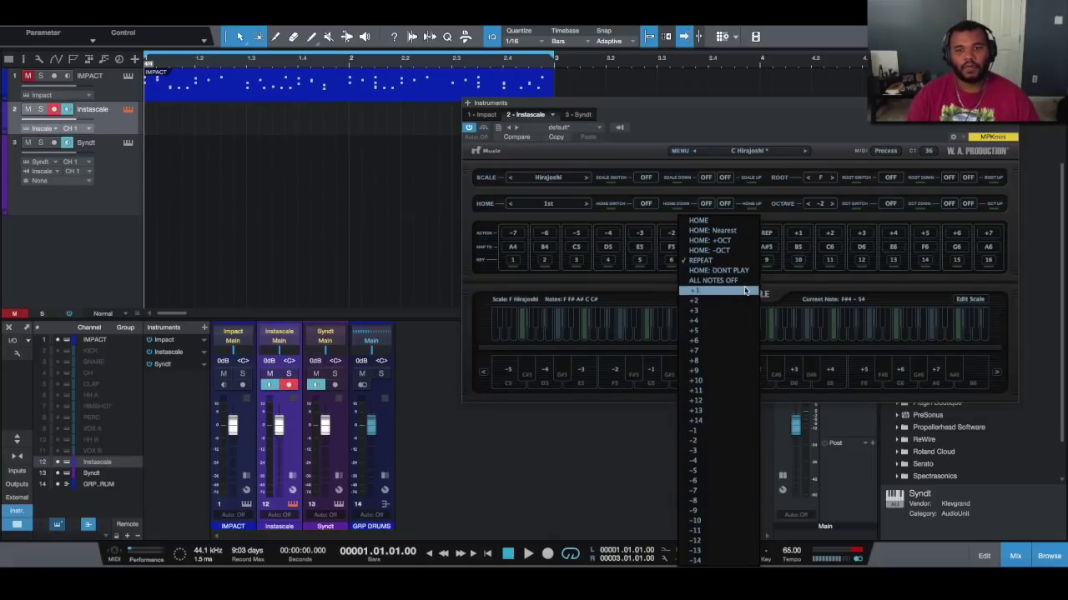
{"action": "left_click", "coordinate": [734, 231]}
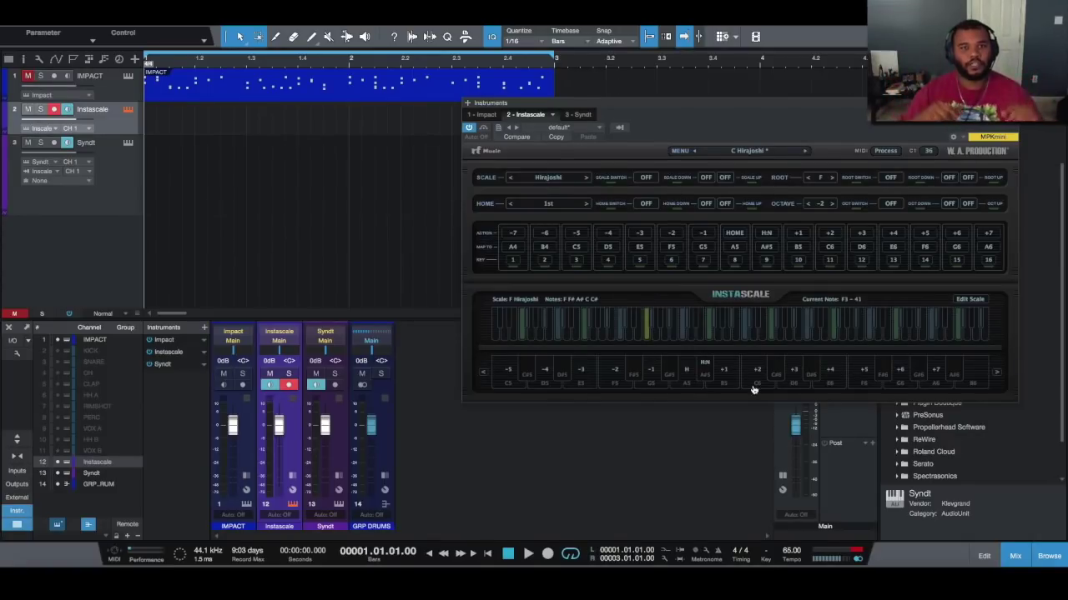
- Record a two-bar melody on the Instascale track and open the recorded part in the note editor
{"action": "left_click", "coordinate": [547, 554]}
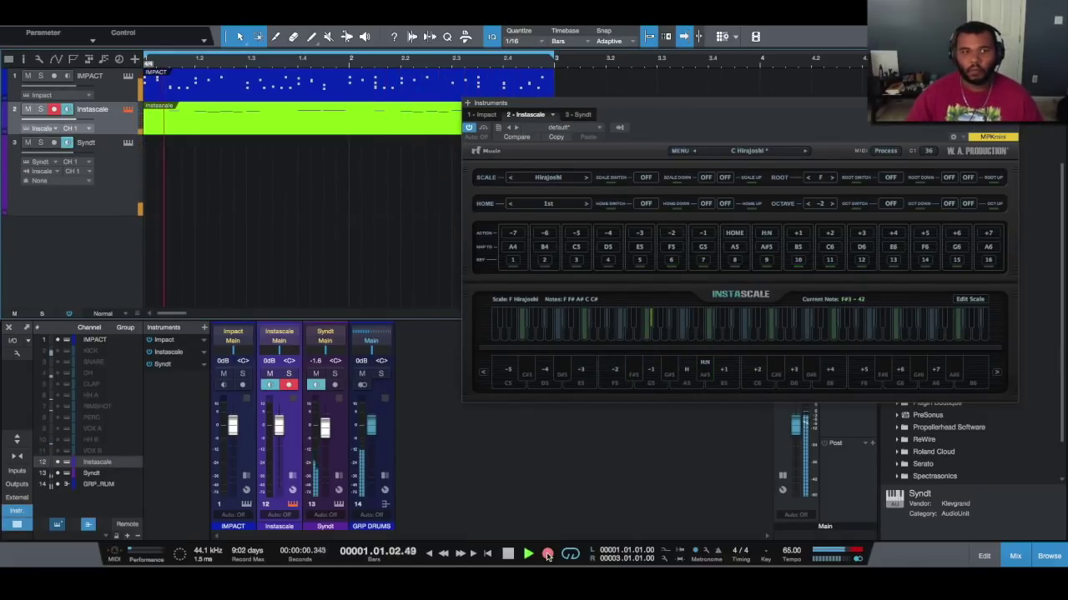
{"action": "left_click", "coordinate": [547, 555]}
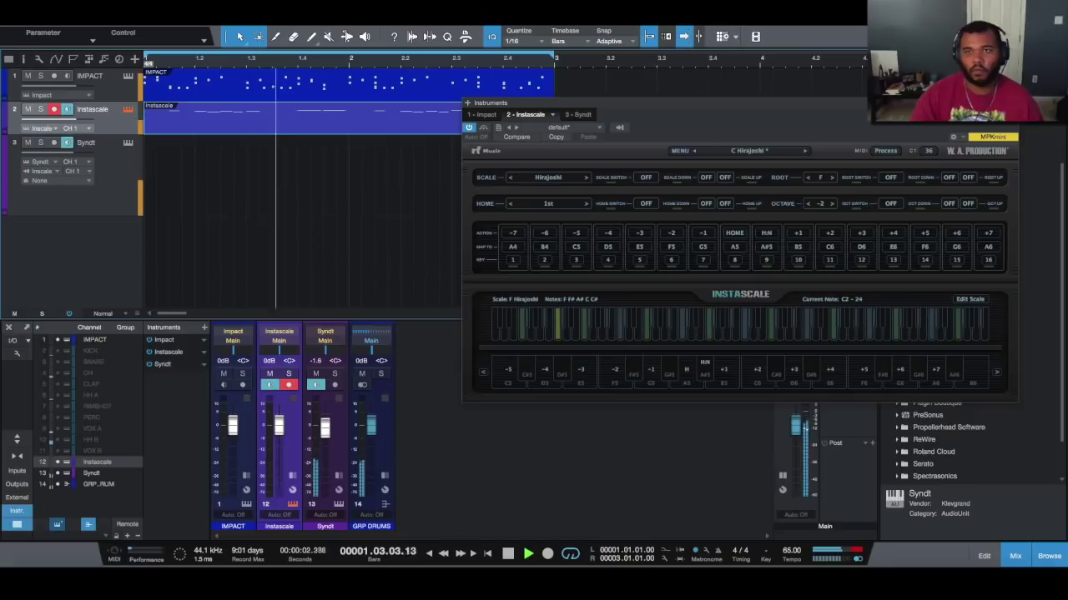
{"action": "left_click", "coordinate": [1007, 102]}
{"action": "key", "text": "space"}
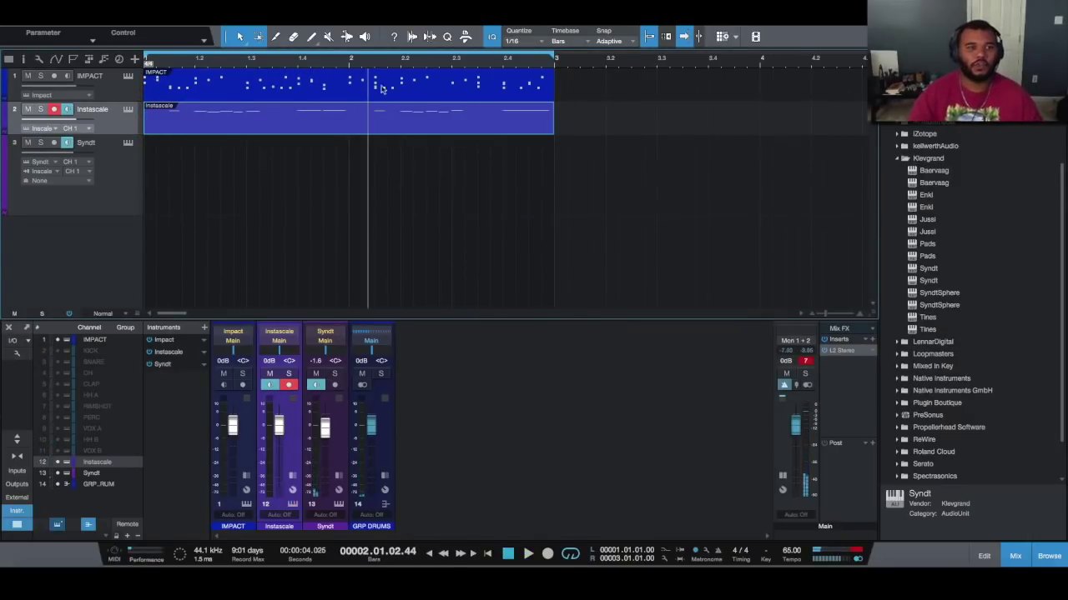
{"action": "double_click", "coordinate": [375, 131]}
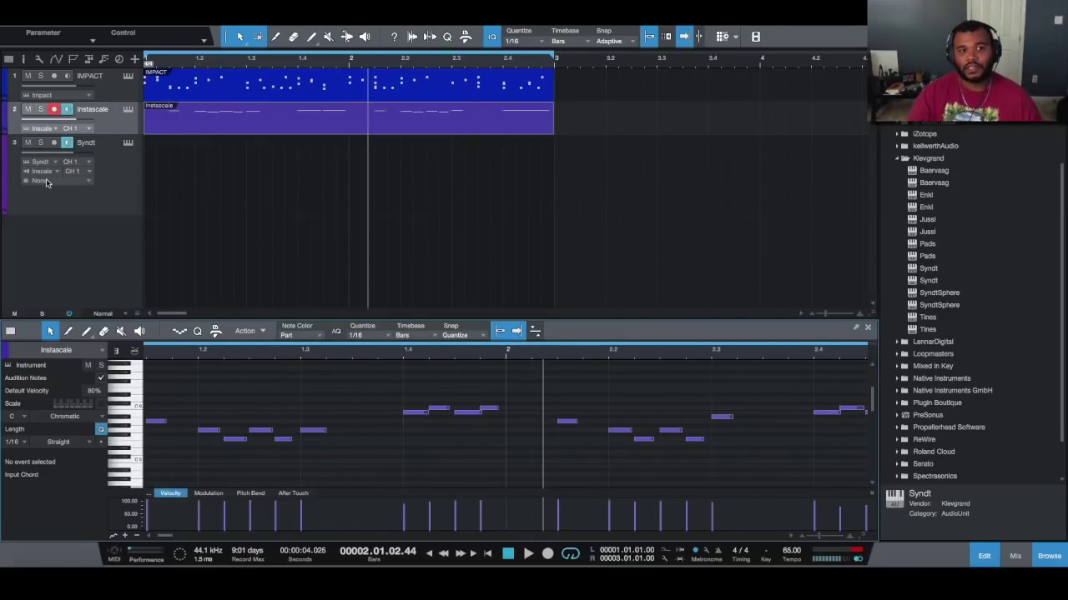
- Record Instascale's two-bar output onto the armed Syndt track and open the recorded part in the note editor
{"action": "left_click", "coordinate": [54, 143]}
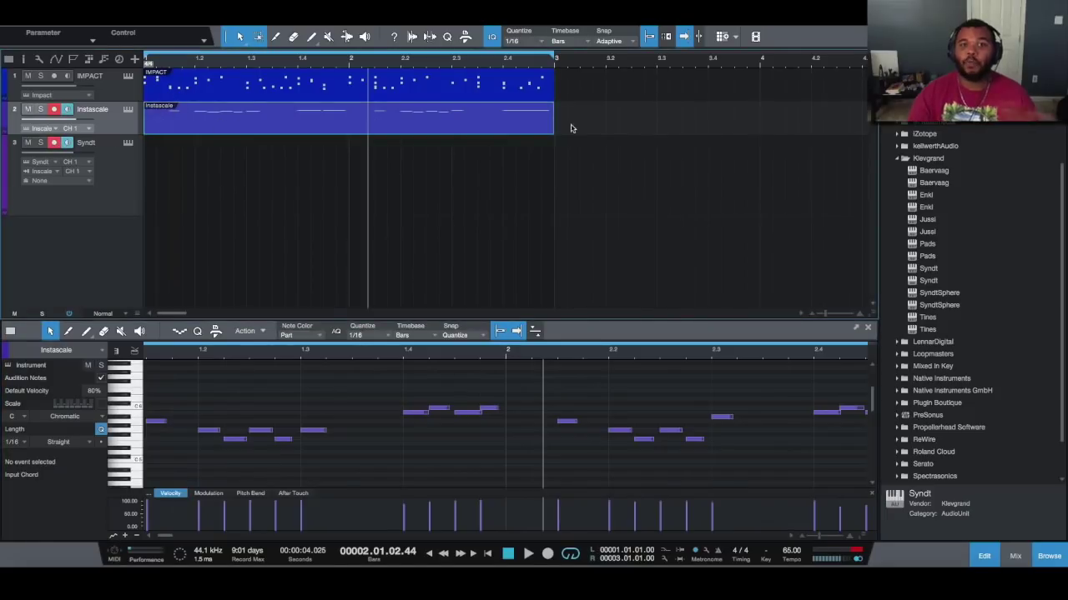
{"action": "left_click", "coordinate": [487, 554]}
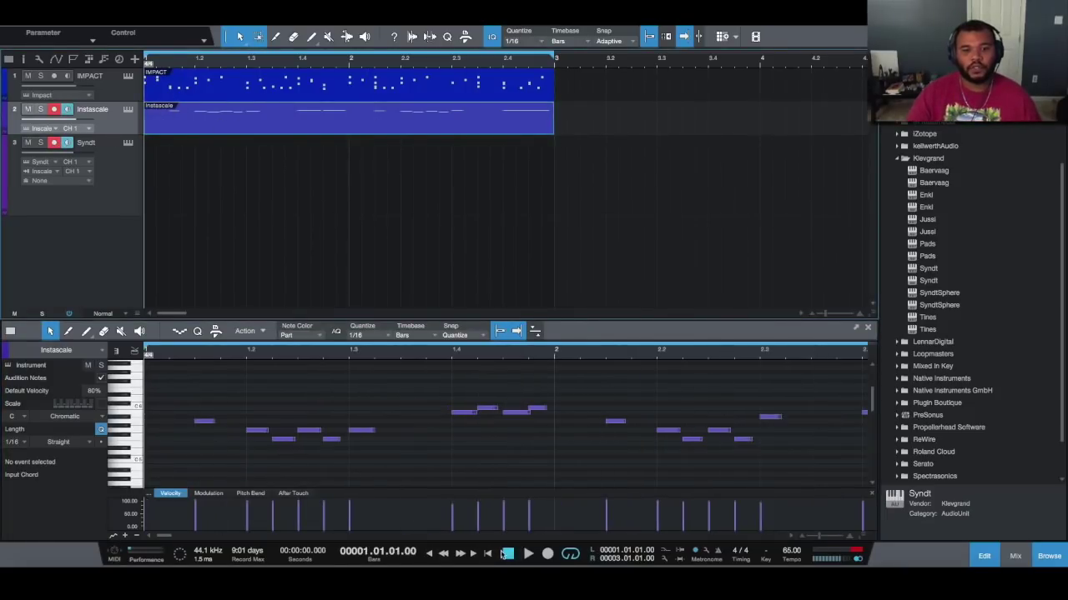
{"action": "left_click", "coordinate": [551, 554]}
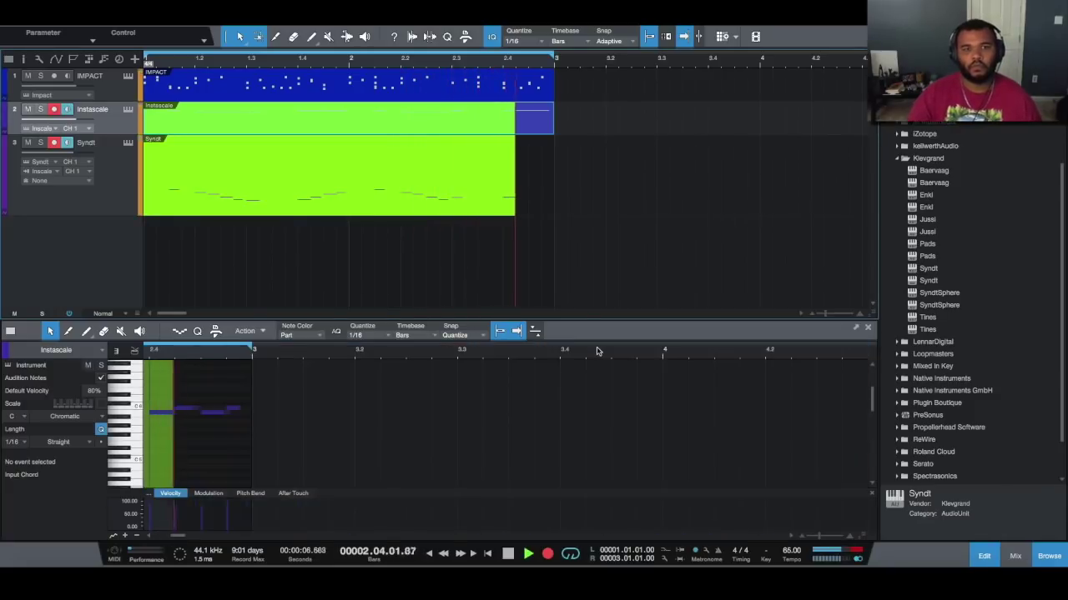
{"action": "key", "text": "space"}
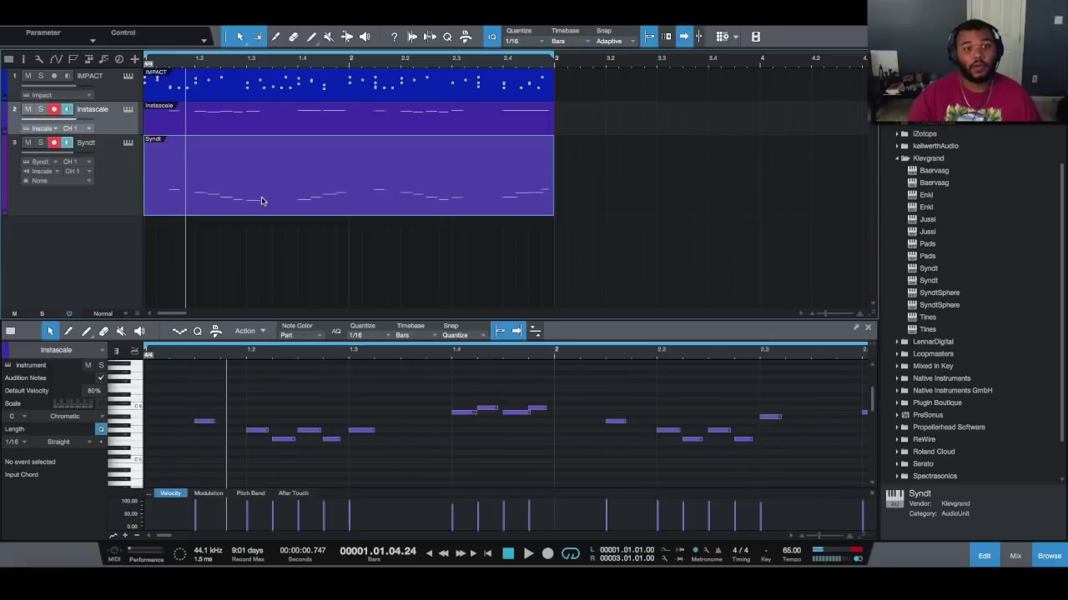
{"action": "left_click", "coordinate": [261, 201]}
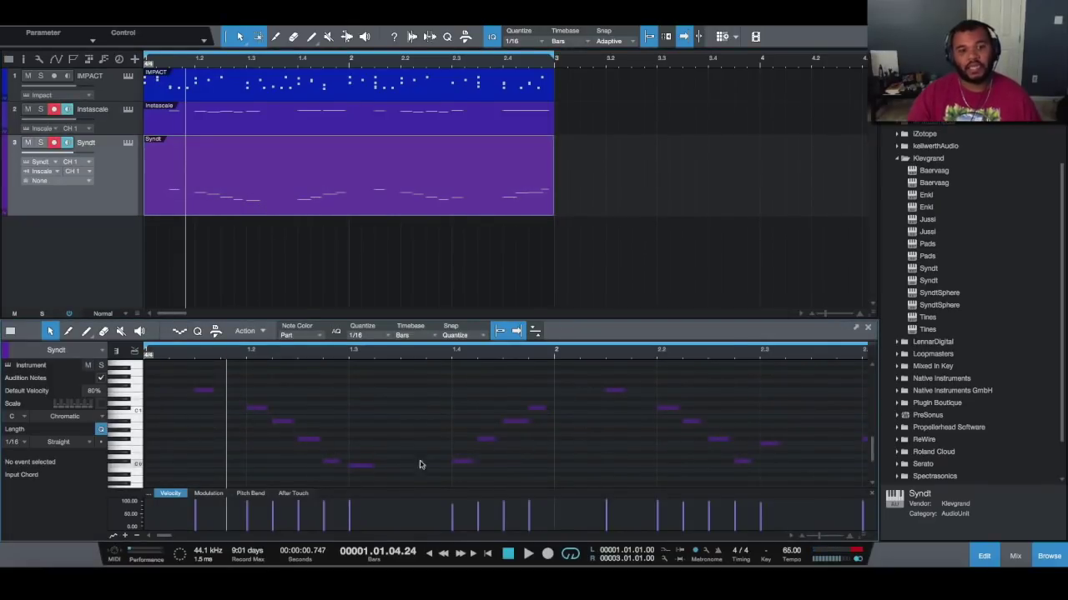
- Mute the Instascale track and rename the Syndt track MELODY
{"action": "left_click", "coordinate": [223, 129]}
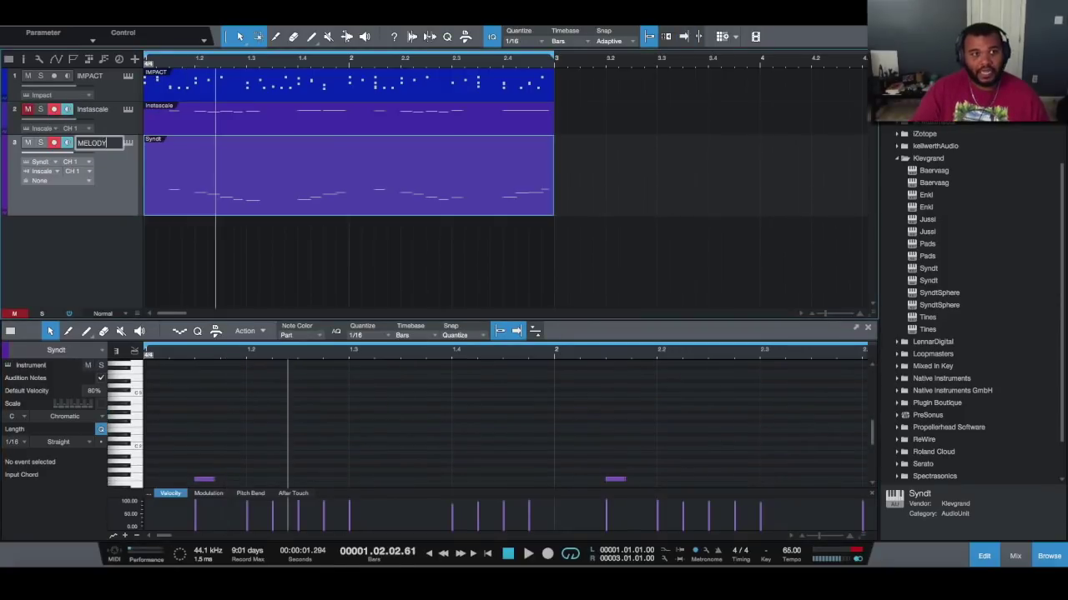
{"action": "key", "text": "Return"}
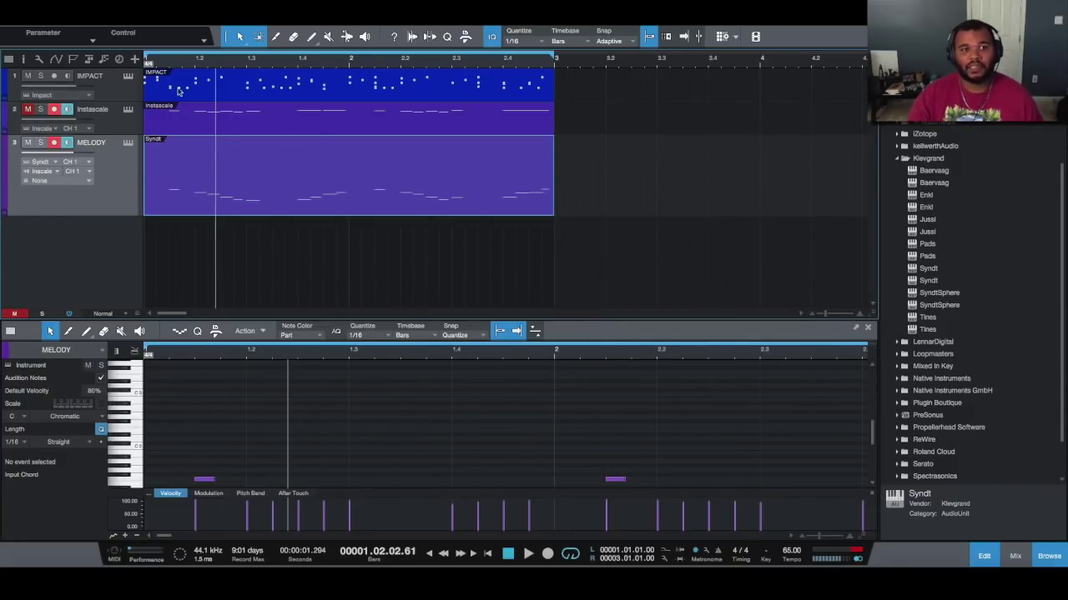
- Compare Instascale's scale settings with the notes of the MELODY part and the note editor's scale options
{"action": "left_click", "coordinate": [128, 76]}
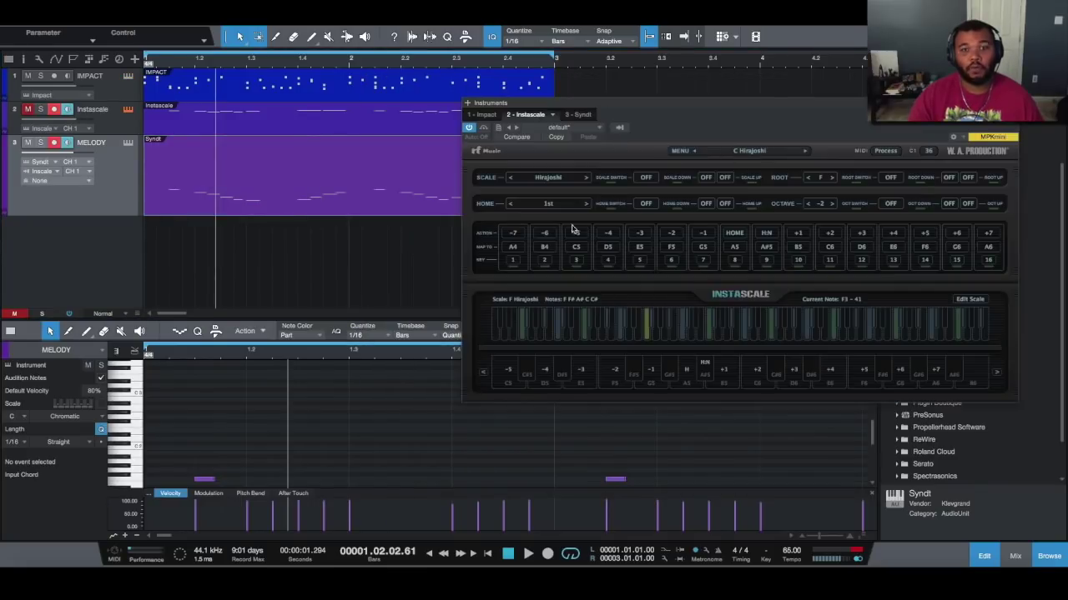
{"action": "scroll", "coordinate": [351, 436], "scroll_direction": "down", "scroll_amount": 3}
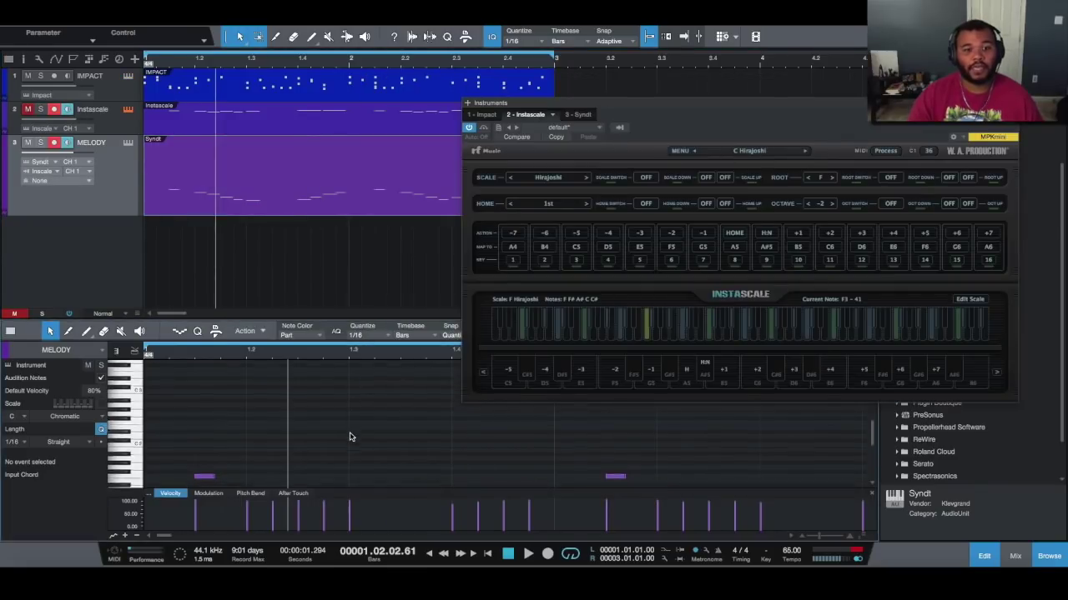
{"action": "left_click", "coordinate": [92, 419]}
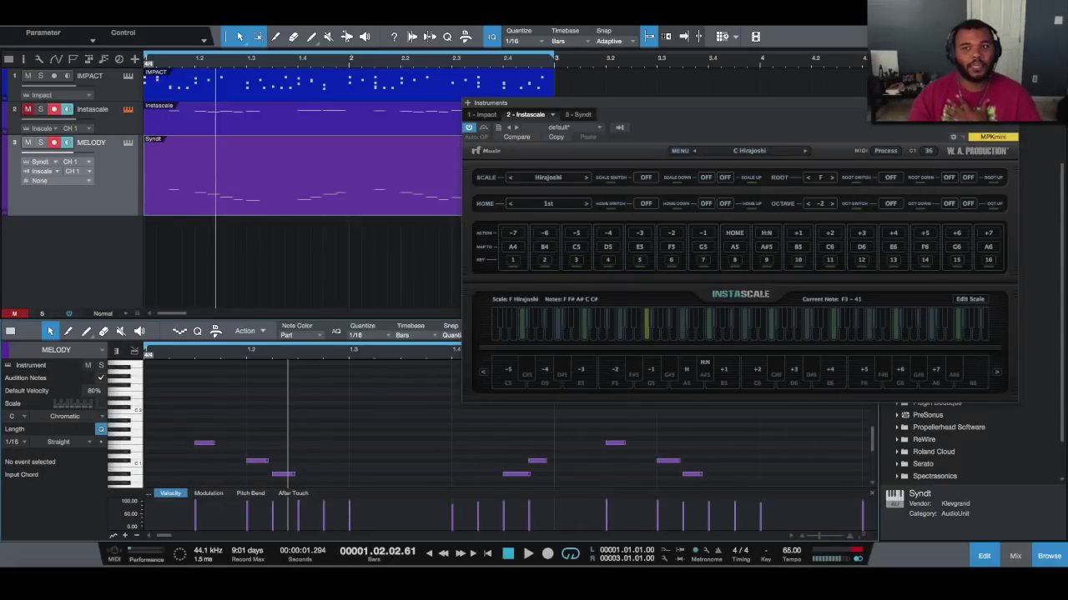
{"action": "left_click", "coordinate": [1009, 103]}
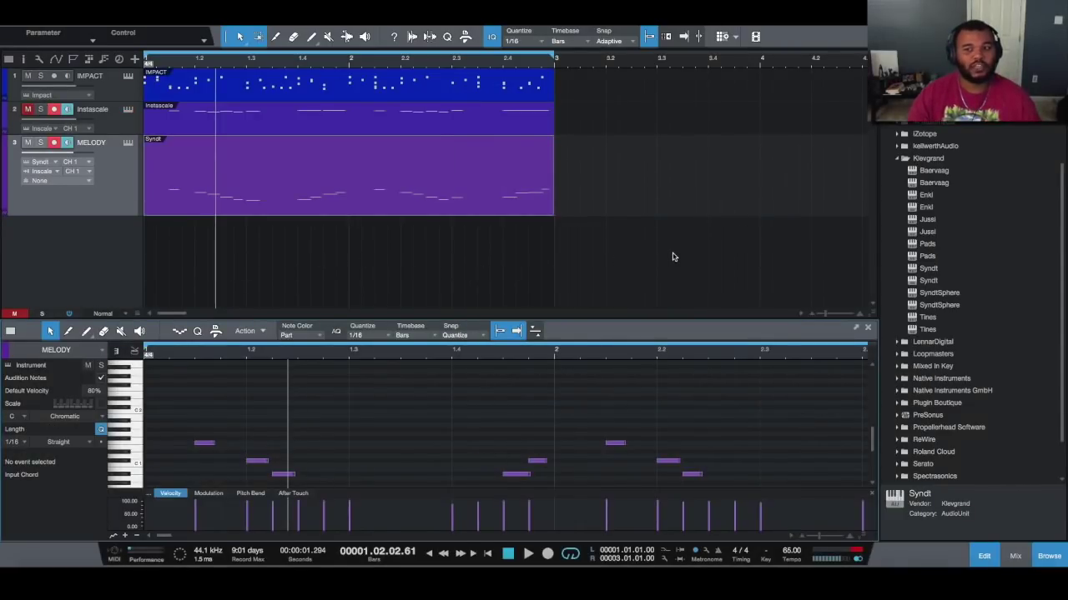
- Add Plugin Boutique's Scaler from the instrument browser on a new track and reposition its window
{"action": "scroll", "coordinate": [958, 295], "scroll_direction": "up", "scroll_amount": 3}
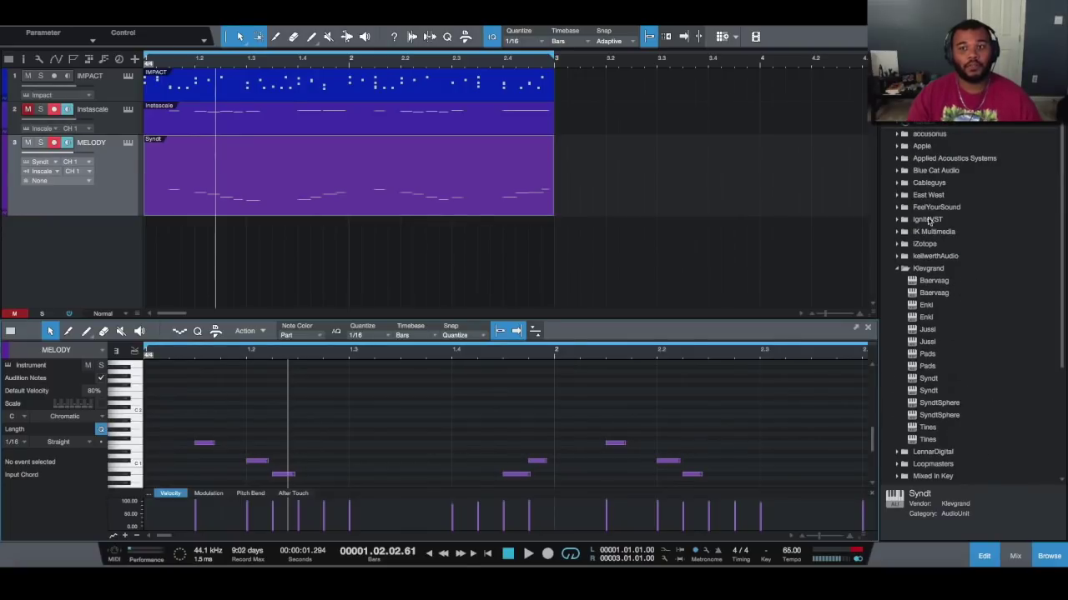
{"action": "left_click", "coordinate": [896, 269]}
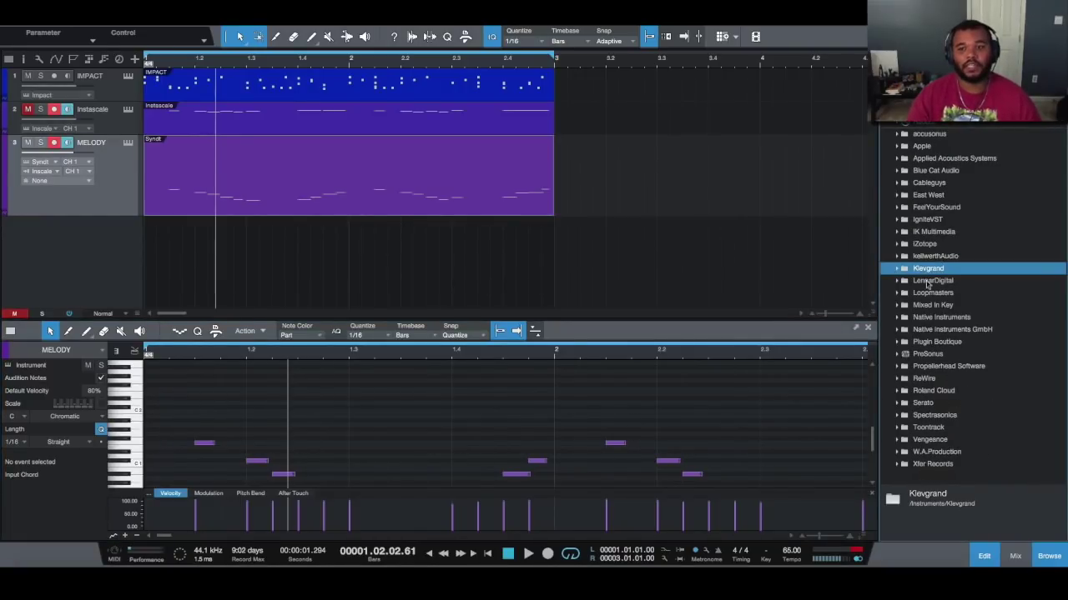
{"action": "left_click", "coordinate": [898, 343]}
{"action": "left_click", "coordinate": [929, 390]}
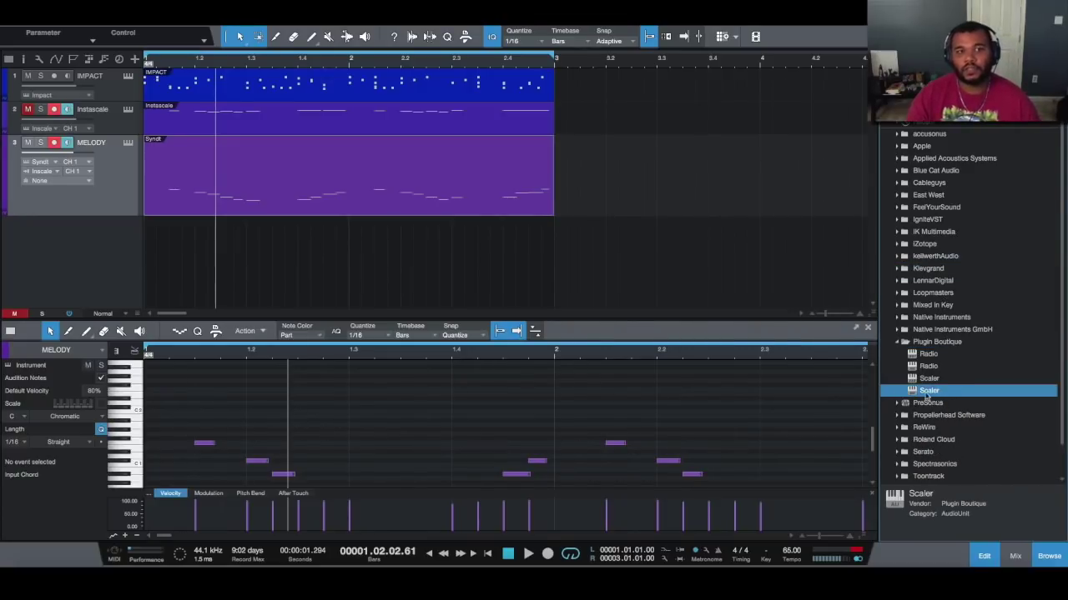
{"action": "double_click", "coordinate": [925, 392]}
{"action": "left_click_drag", "start_coordinate": [727, 106], "coordinate": [561, 71]}
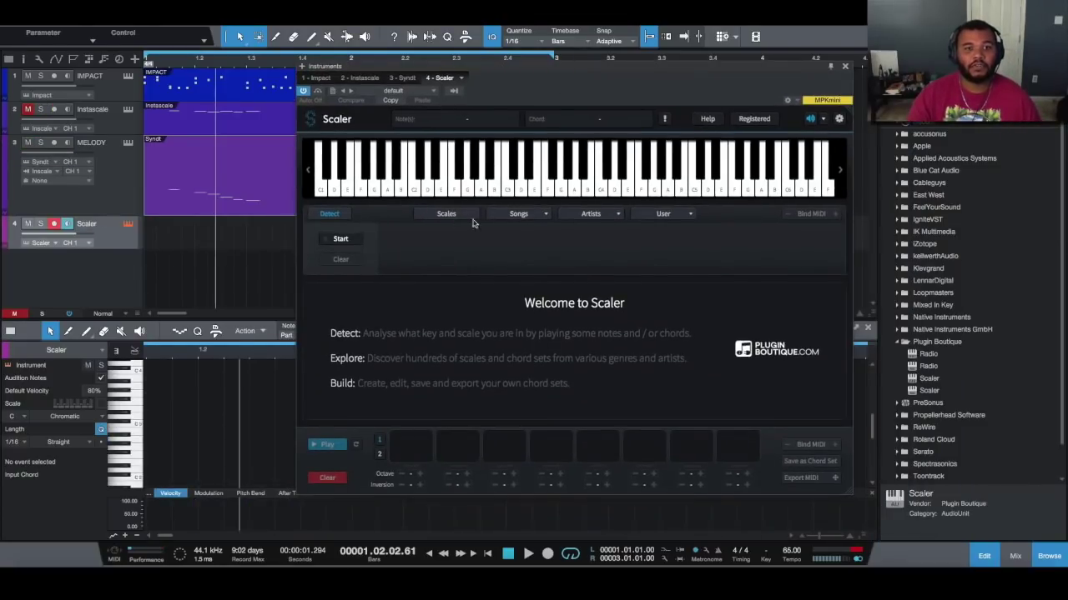
- Move the Syndt part to the Scaler track and play it back with Scaler's note detection running
{"action": "left_click_drag", "start_coordinate": [196, 212], "coordinate": [179, 242]}
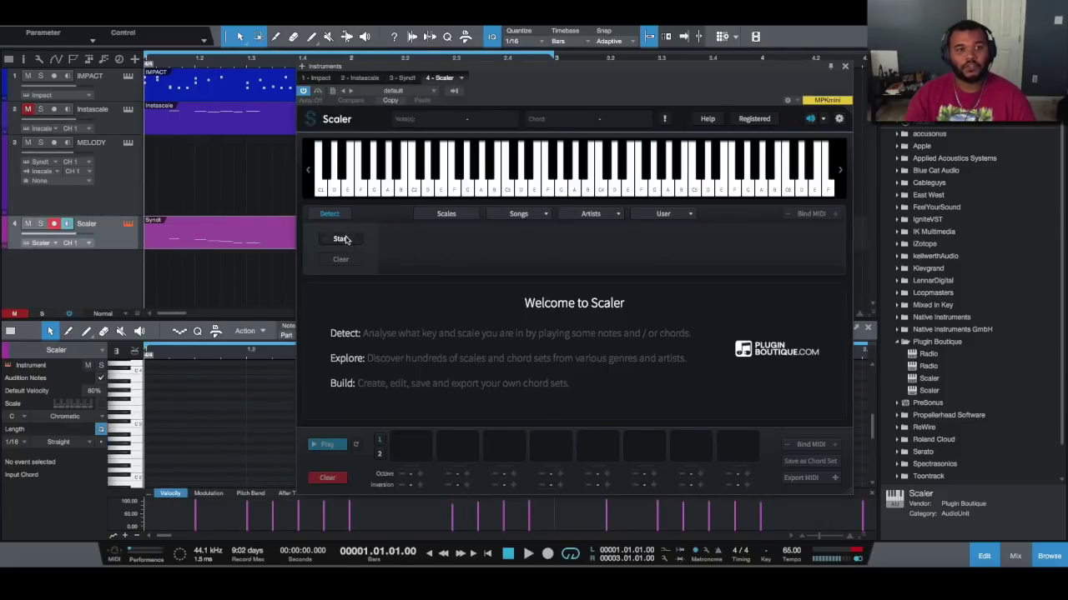
{"action": "left_click", "coordinate": [343, 239]}
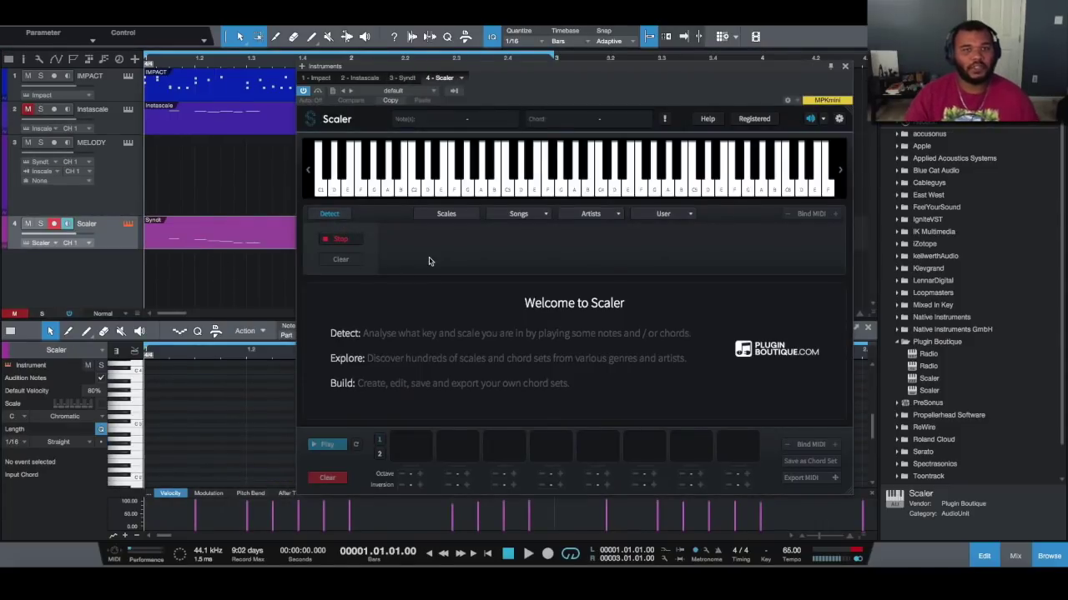
{"action": "key", "text": "space"}
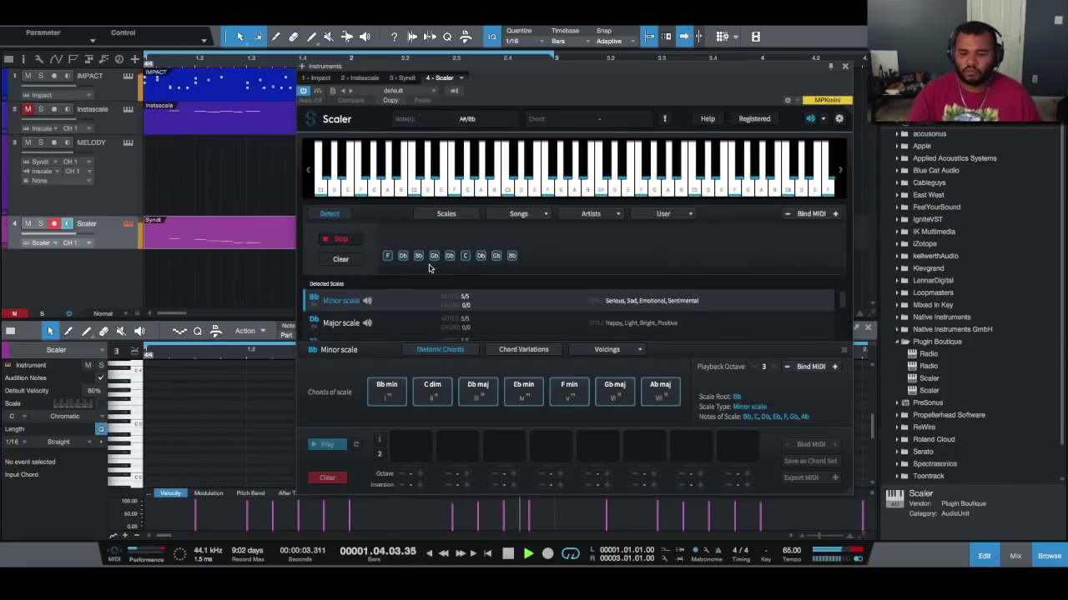
{"action": "left_click", "coordinate": [338, 239]}
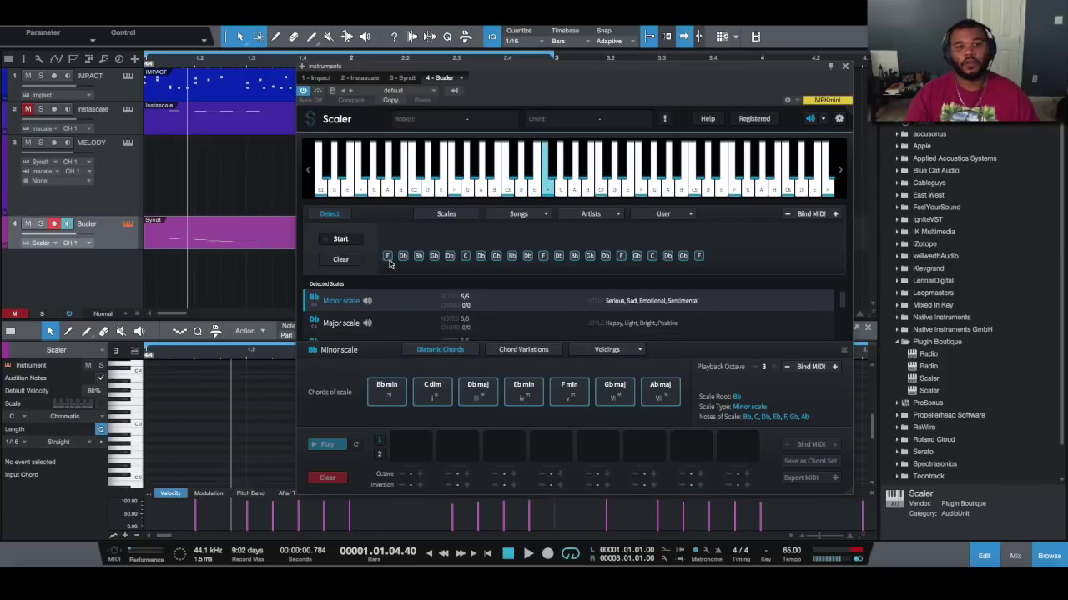
- Review the scales Scaler detected and inspect the chords of F Phrygian mode
{"action": "scroll", "coordinate": [463, 301], "scroll_direction": "down", "scroll_amount": 5}
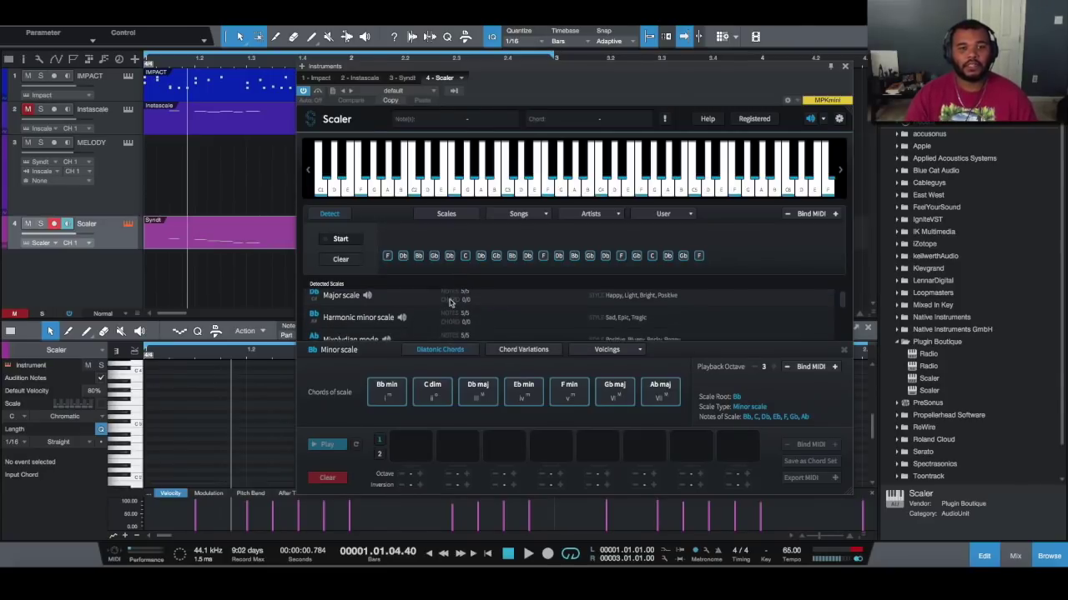
{"action": "scroll", "coordinate": [398, 304], "scroll_direction": "down", "scroll_amount": 1}
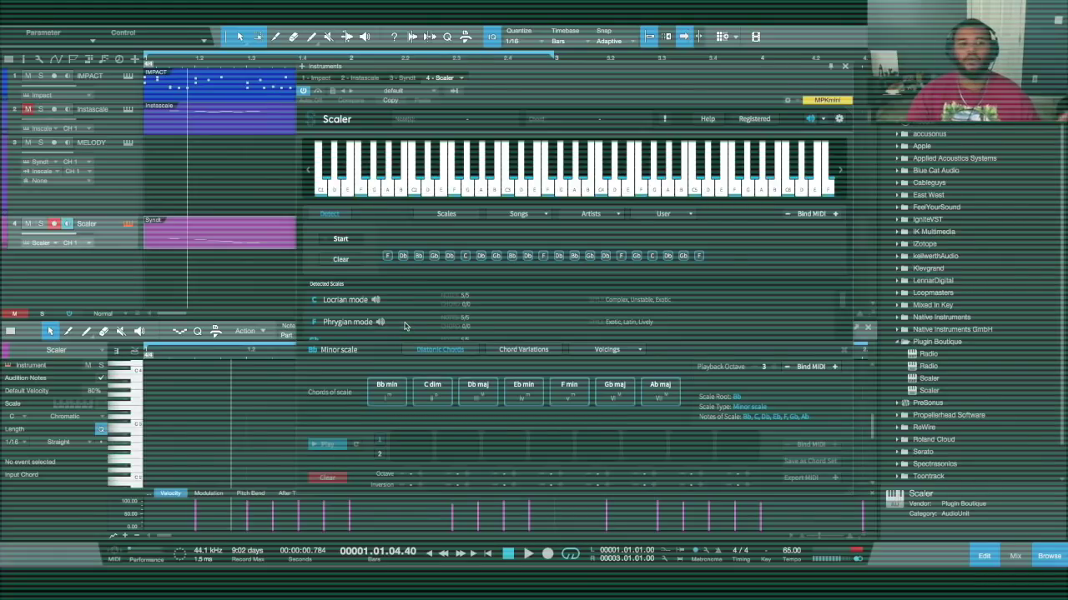
{"action": "left_click", "coordinate": [405, 324]}
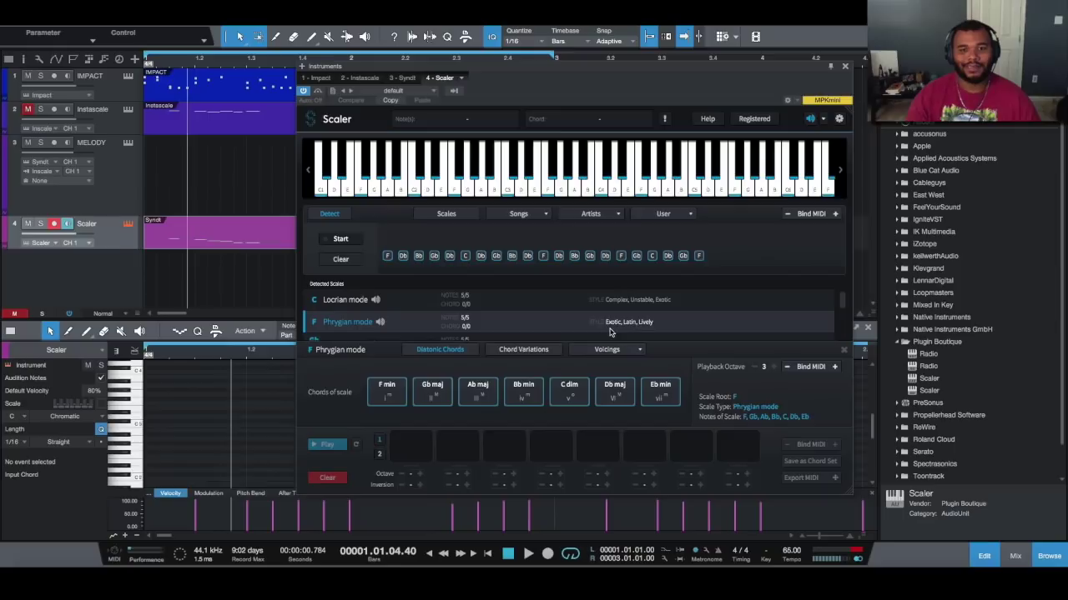
{"action": "left_click", "coordinate": [844, 66]}
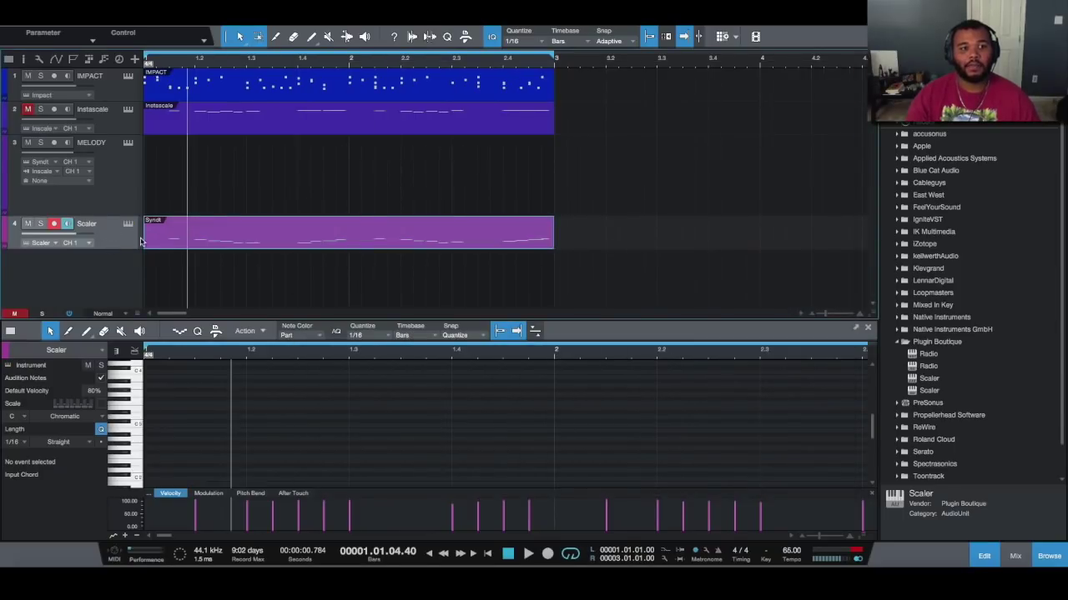
- Move the Syndt part back to the MELODY track and set the note editor's scale to F Phrygian
{"action": "left_click_drag", "start_coordinate": [154, 241], "coordinate": [154, 208]}
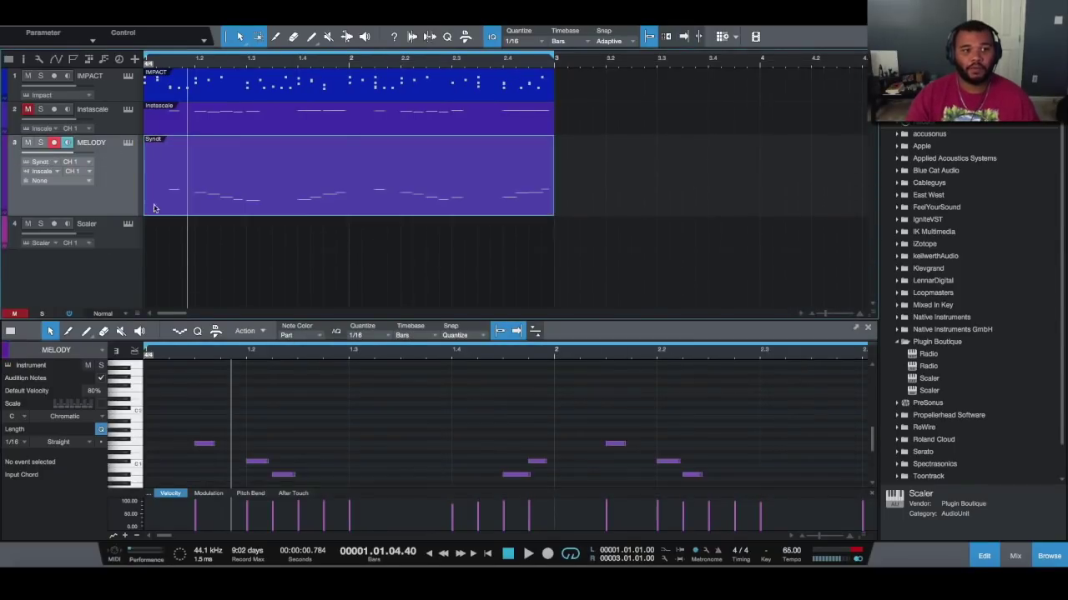
{"action": "left_click", "coordinate": [25, 419]}
{"action": "left_click", "coordinate": [25, 489]}
{"action": "left_click", "coordinate": [98, 418]}
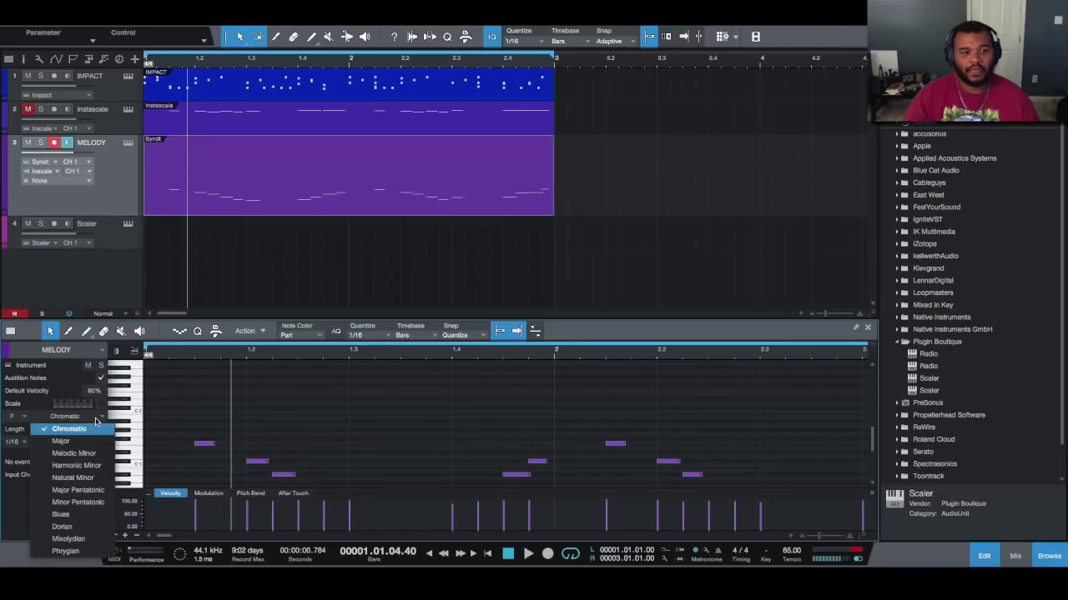
{"action": "left_click", "coordinate": [79, 551]}
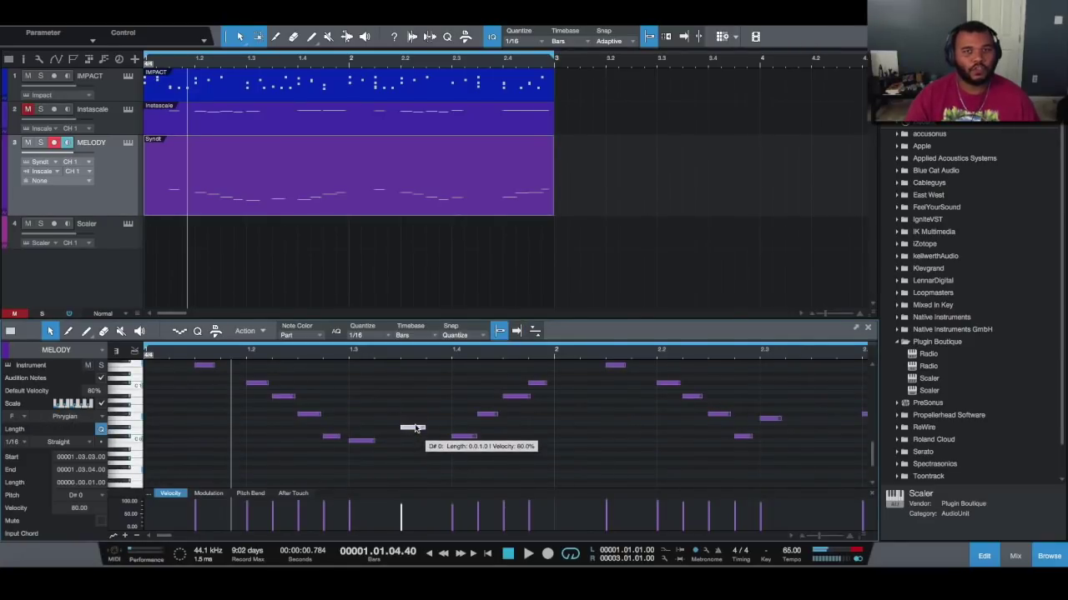
- Try lowering an extra note to C#0 in the gap of the MELODY part's first bar and remove it again
{"action": "mouse_move", "coordinate": [416, 429]}
{"action": "left_mouse_down"}
{"action": "mouse_move", "coordinate": [415, 420]}
{"action": "mouse_move", "coordinate": [413, 457]}
{"action": "mouse_move", "coordinate": [414, 439]}
{"action": "left_mouse_up"}
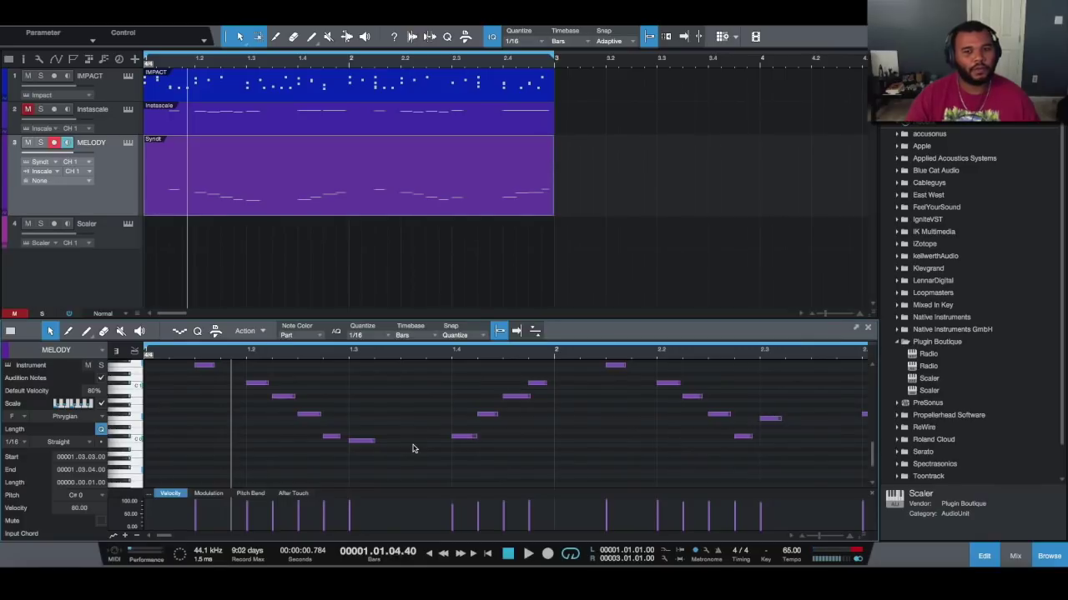
{"action": "left_click", "coordinate": [506, 553]}
- Filter Scaler's scale list to note F and type Phrygian mode, and select the F Phrygian mode entry
{"action": "left_click", "coordinate": [128, 225]}
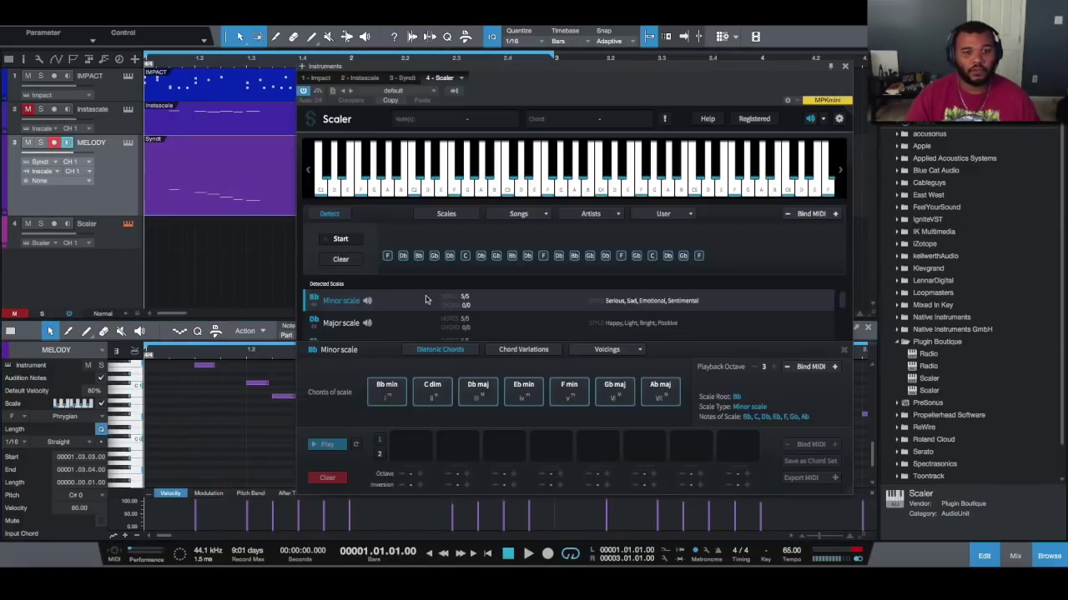
{"action": "scroll", "coordinate": [406, 321], "scroll_direction": "down", "scroll_amount": 5}
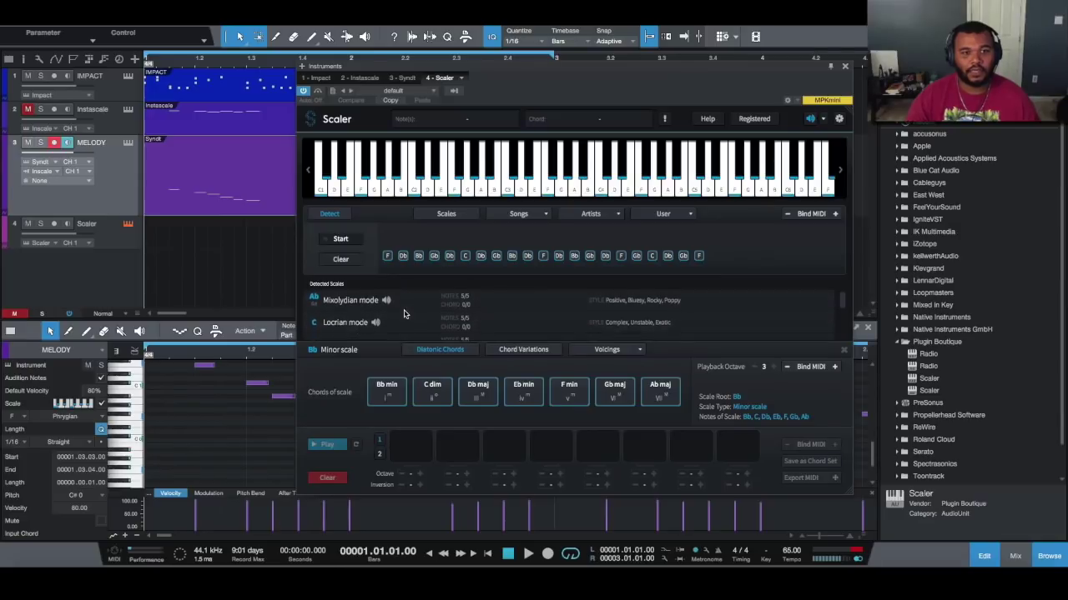
{"action": "left_click", "coordinate": [446, 214]}
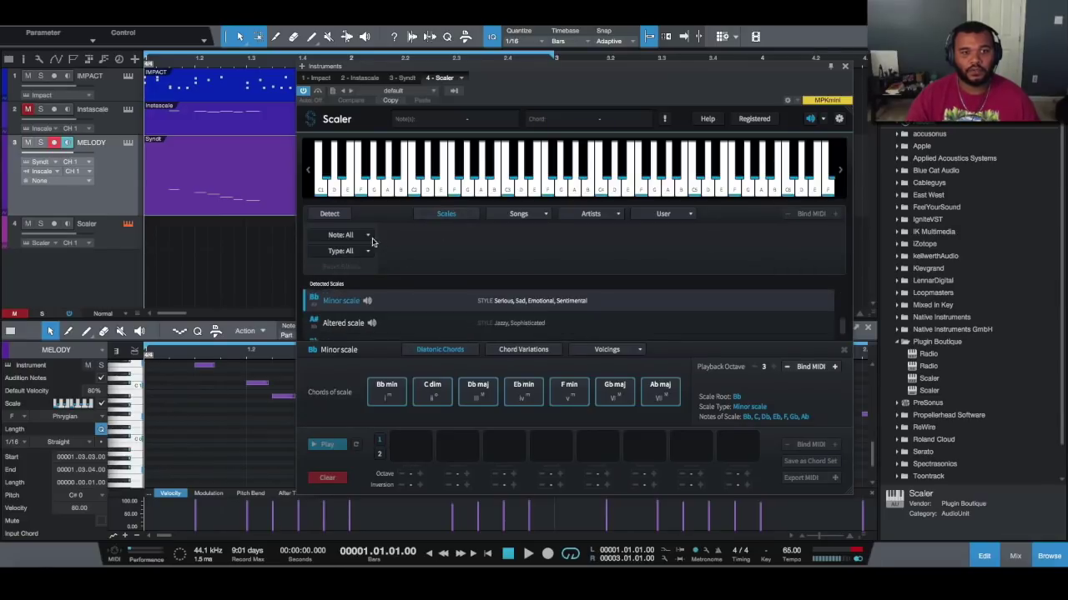
{"action": "left_click", "coordinate": [369, 238]}
{"action": "left_click", "coordinate": [335, 326]}
{"action": "left_click", "coordinate": [365, 252]}
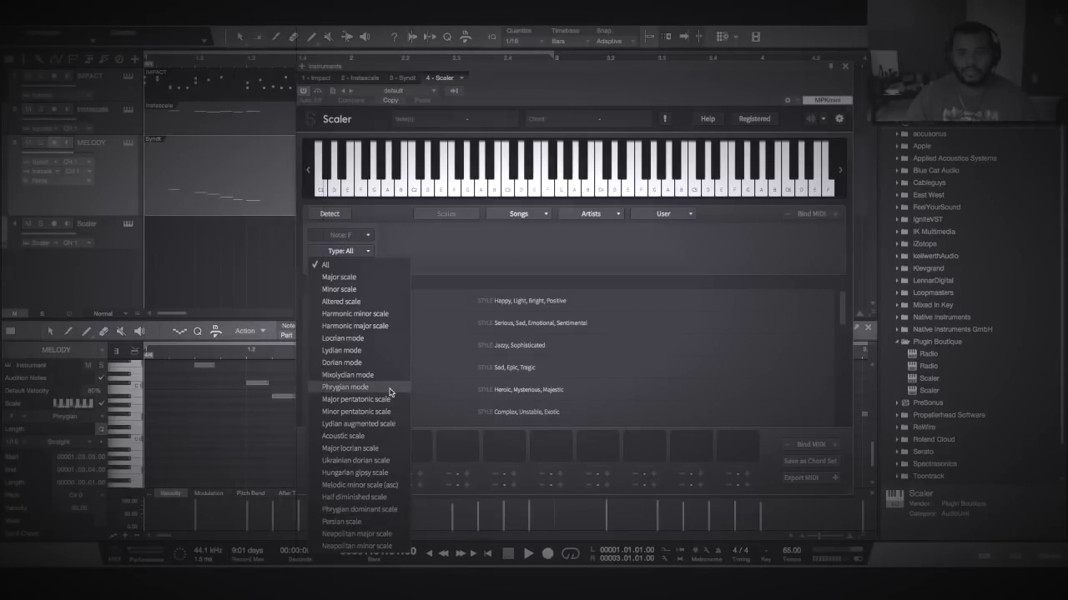
{"action": "left_click", "coordinate": [389, 387]}
{"action": "left_click", "coordinate": [392, 301]}
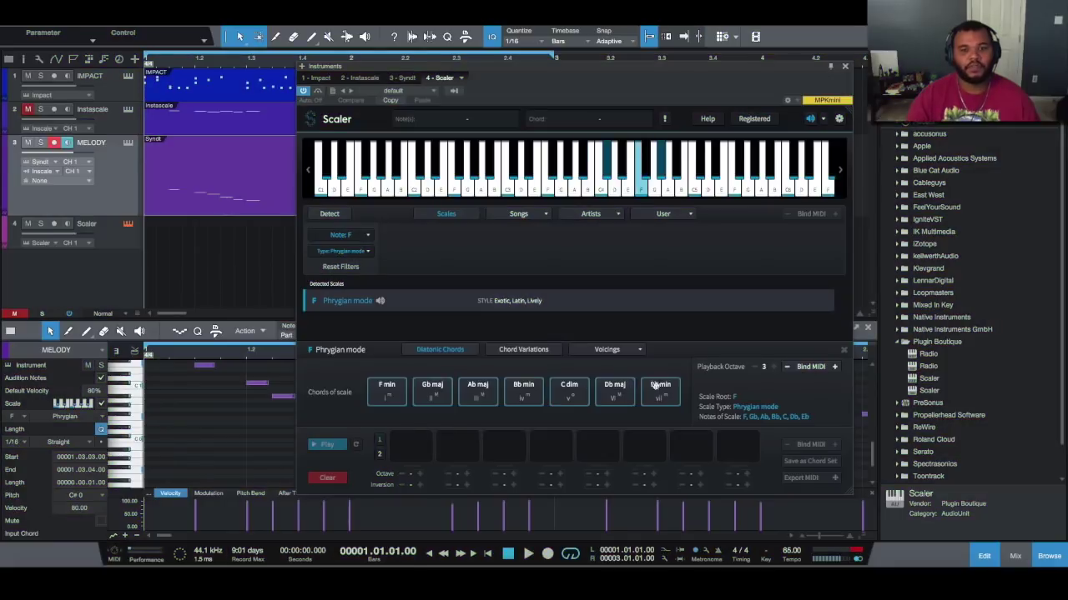
- Audition F Phrygian chords in Scaler and place F min and C dim in the first two progression slots
{"action": "left_click", "coordinate": [402, 404]}
{"action": "left_click", "coordinate": [477, 393]}
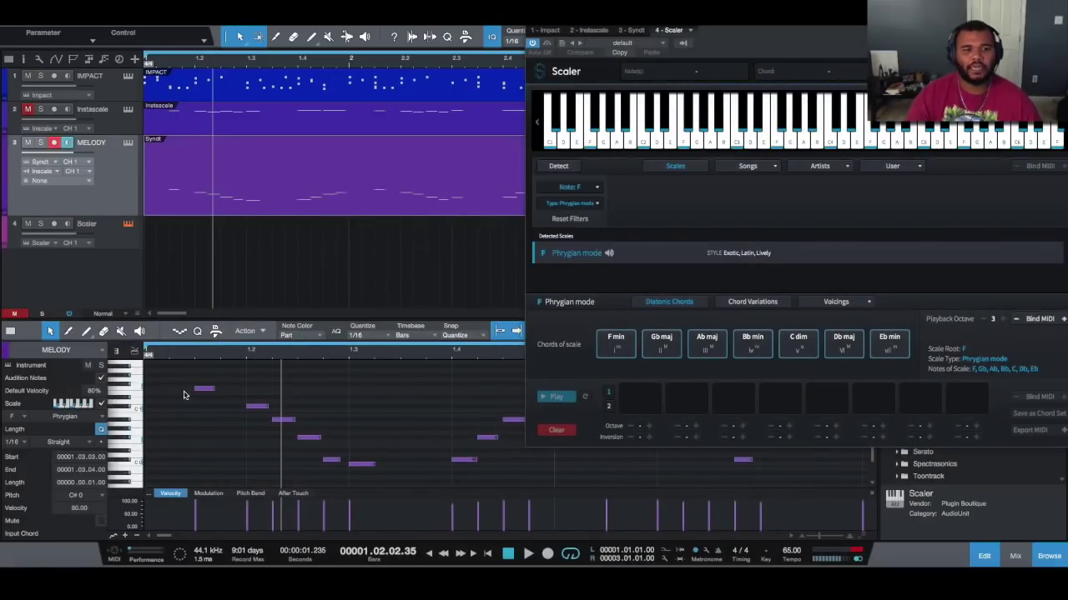
{"action": "left_click_drag", "start_coordinate": [617, 344], "coordinate": [639, 399]}
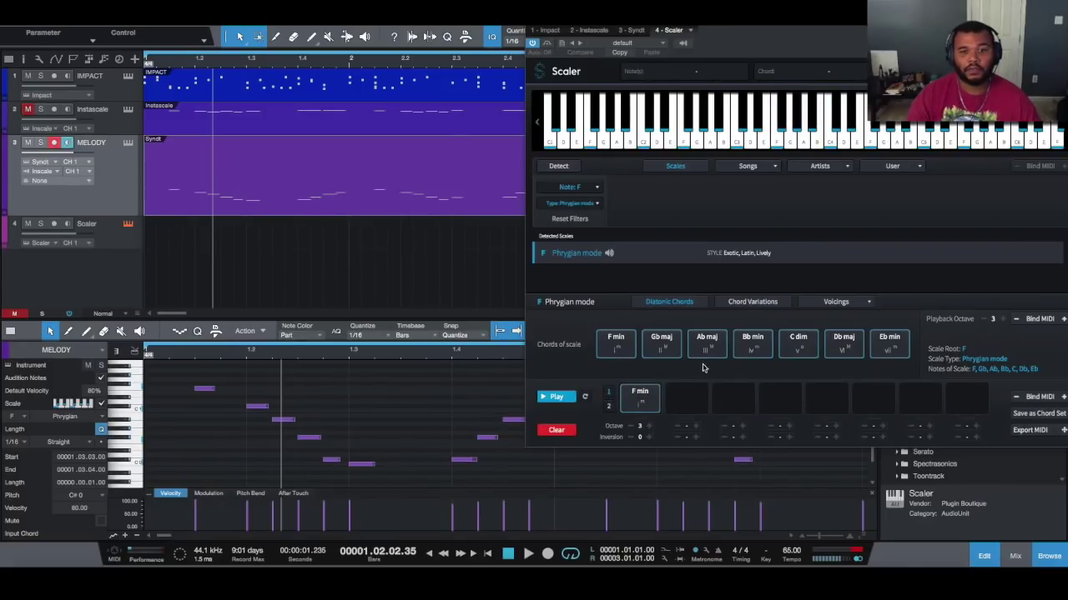
{"action": "left_click_drag", "start_coordinate": [797, 343], "coordinate": [686, 399]}
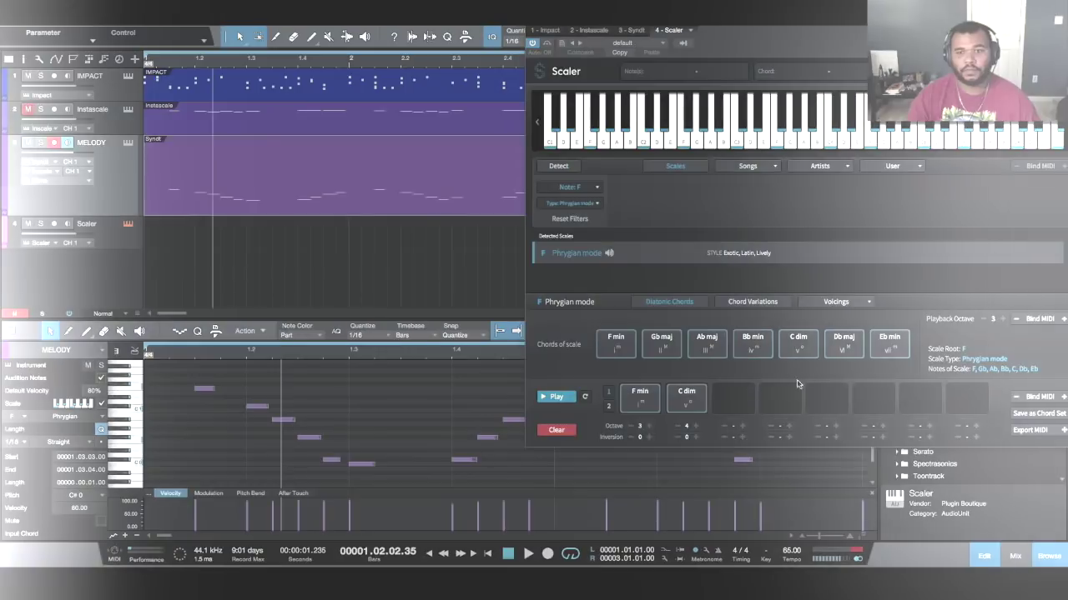
- Place Db maj in the third and fourth slots of Scaler's chord progression
{"action": "left_click_drag", "start_coordinate": [839, 345], "coordinate": [733, 399]}
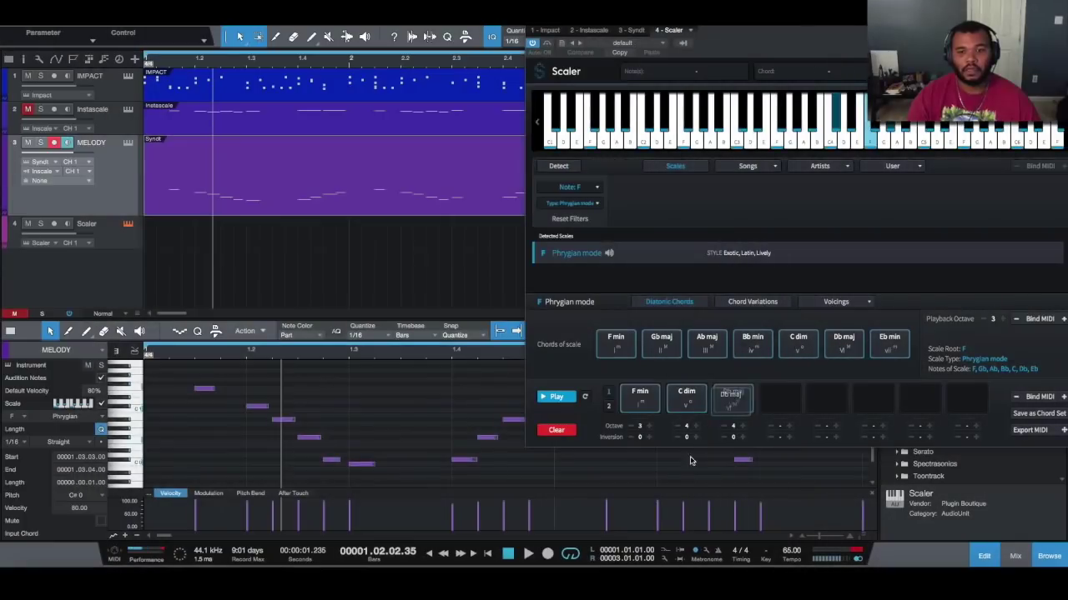
{"action": "left_click_drag", "start_coordinate": [690, 460], "coordinate": [683, 461]}
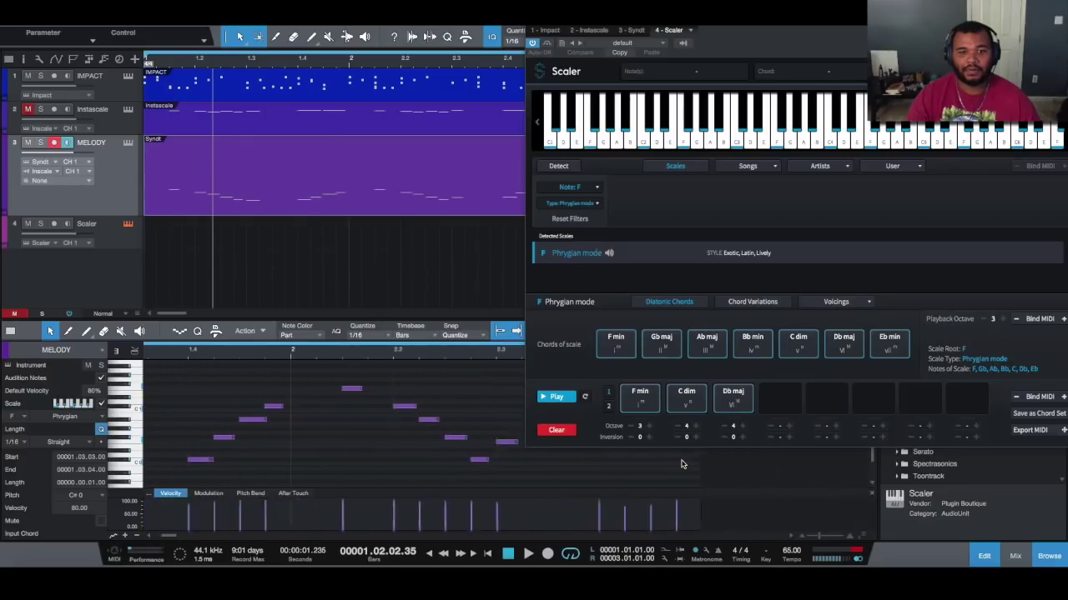
{"action": "scroll", "coordinate": [681, 464], "scroll_direction": "right", "scroll_amount": 1}
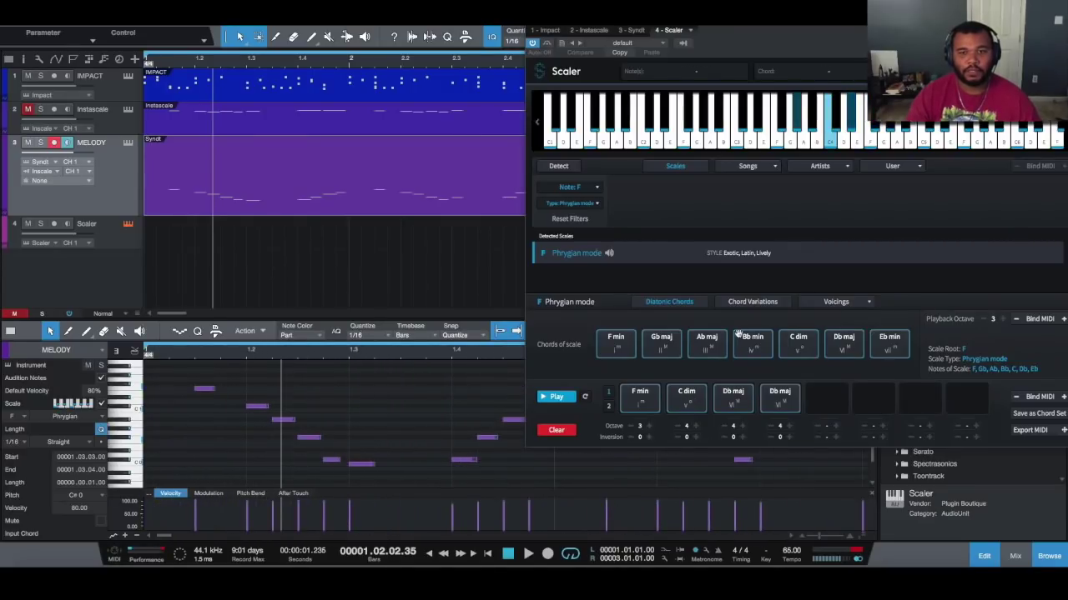
- Replace the four progression chords with the variations F min7, C min7b5, Db maj7 and Db sus4, and close Scaler
{"action": "left_click", "coordinate": [754, 302]}
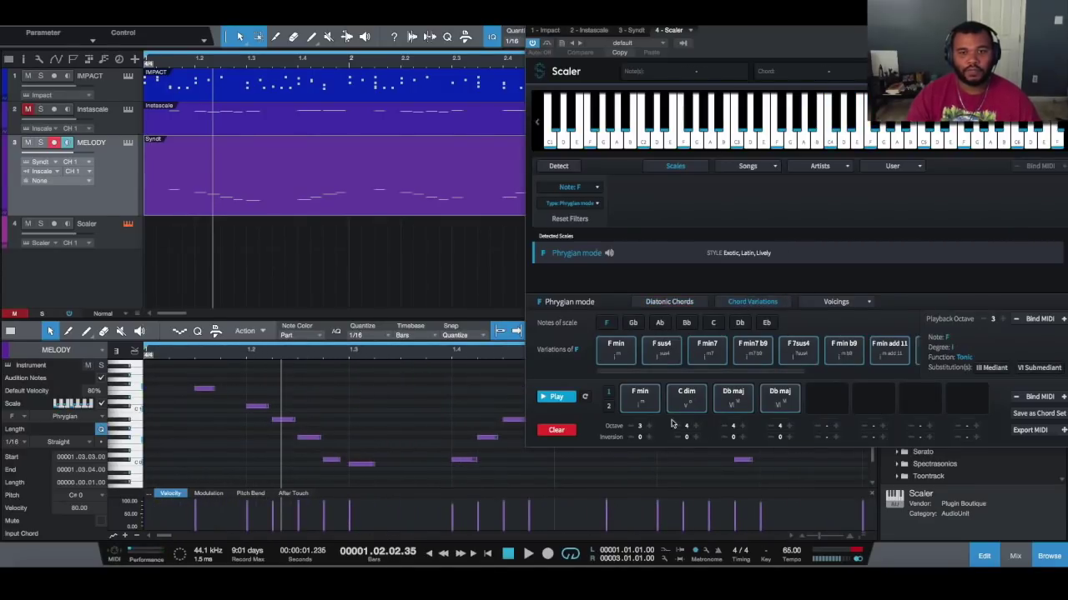
{"action": "left_click", "coordinate": [714, 322]}
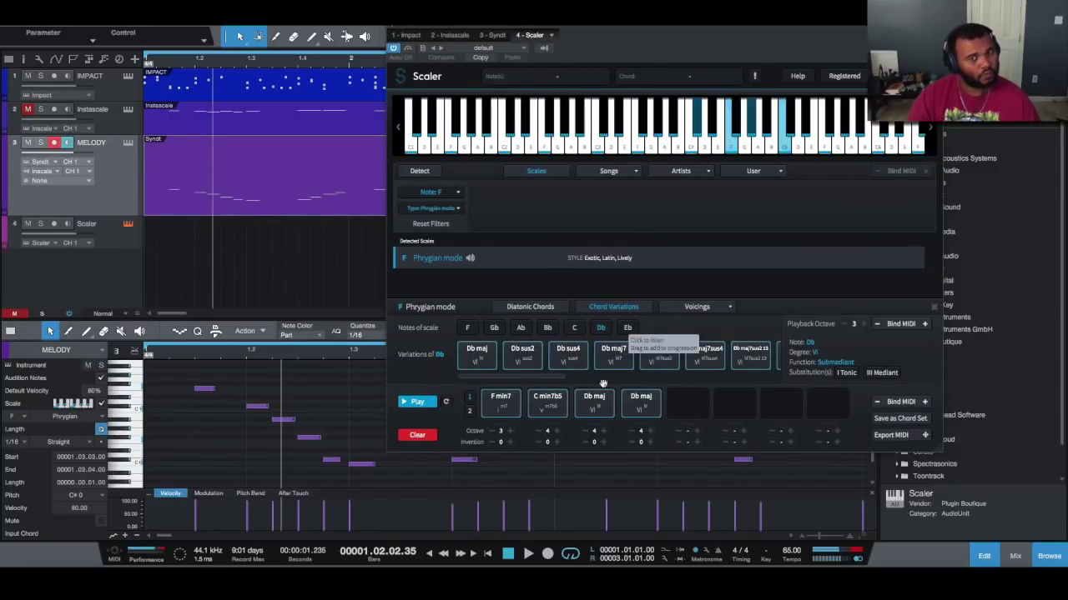
{"action": "left_click_drag", "start_coordinate": [603, 384], "coordinate": [585, 395]}
{"action": "left_click_drag", "start_coordinate": [568, 355], "coordinate": [645, 397]}
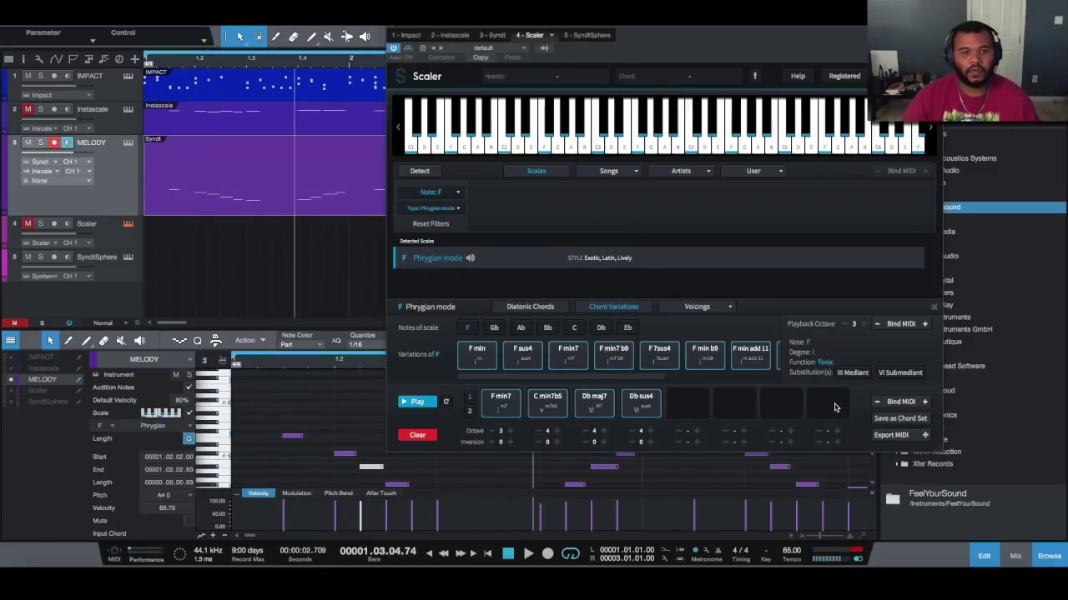
{"action": "left_click", "coordinate": [642, 405]}
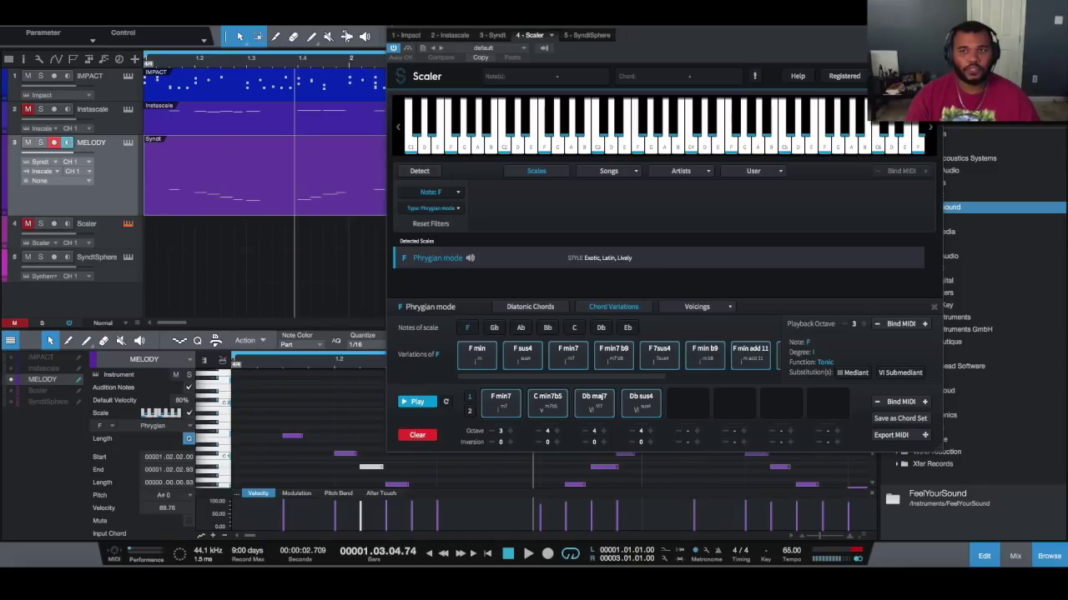
{"action": "key", "text": "super+w"}
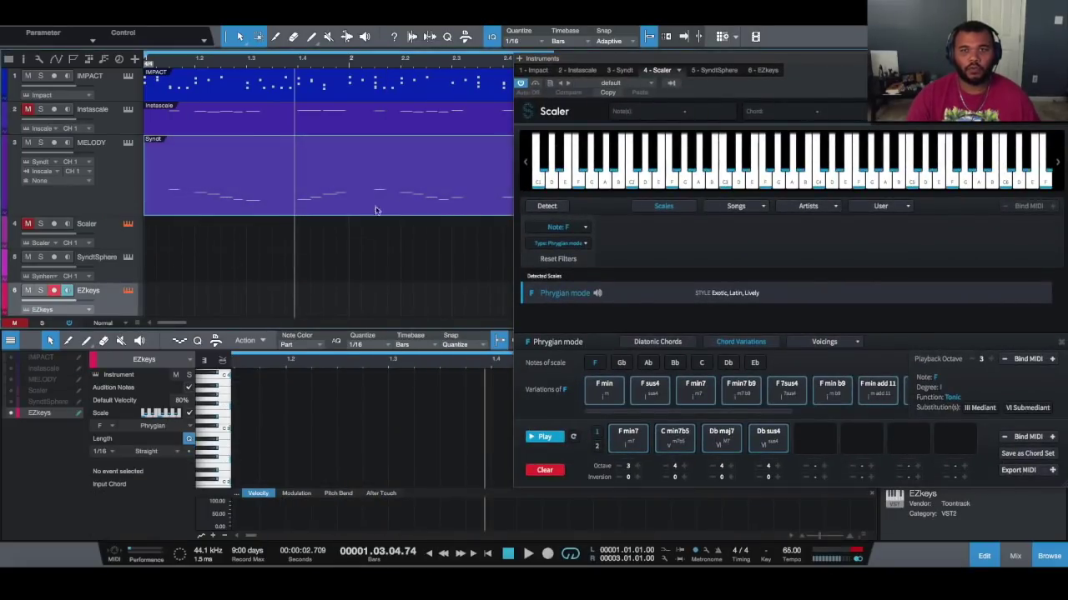
- Arrange EZkeys beside Scaler and transfer Scaler's chord progression as MIDI into the EZkeys song track
{"action": "left_click", "coordinate": [757, 70]}
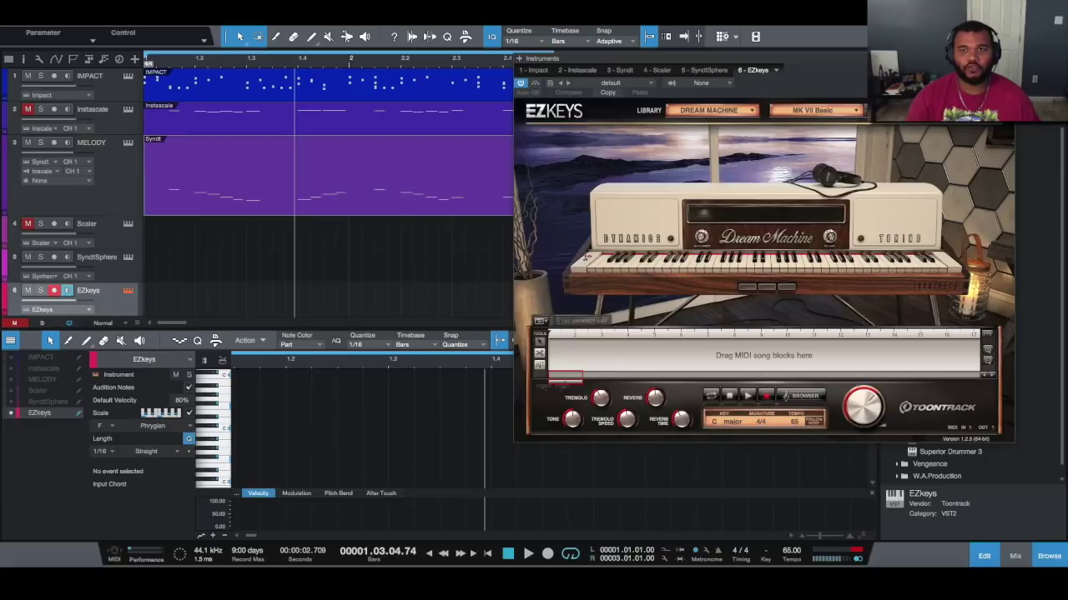
{"action": "left_click_drag", "start_coordinate": [945, 59], "coordinate": [853, 125]}
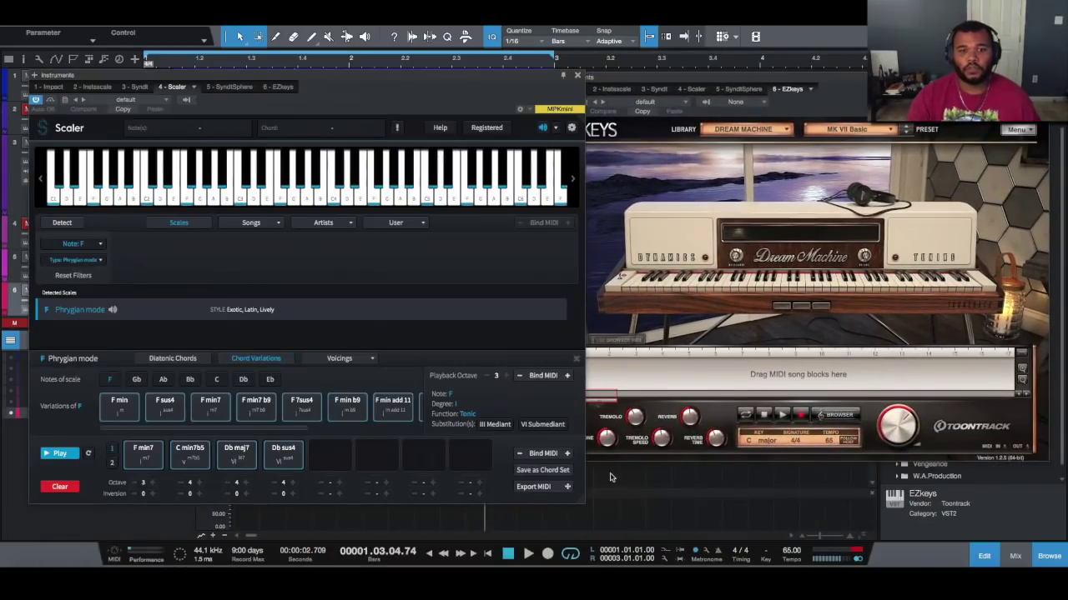
{"action": "left_click_drag", "start_coordinate": [534, 486], "coordinate": [610, 385]}
{"action": "key", "text": "Return"}
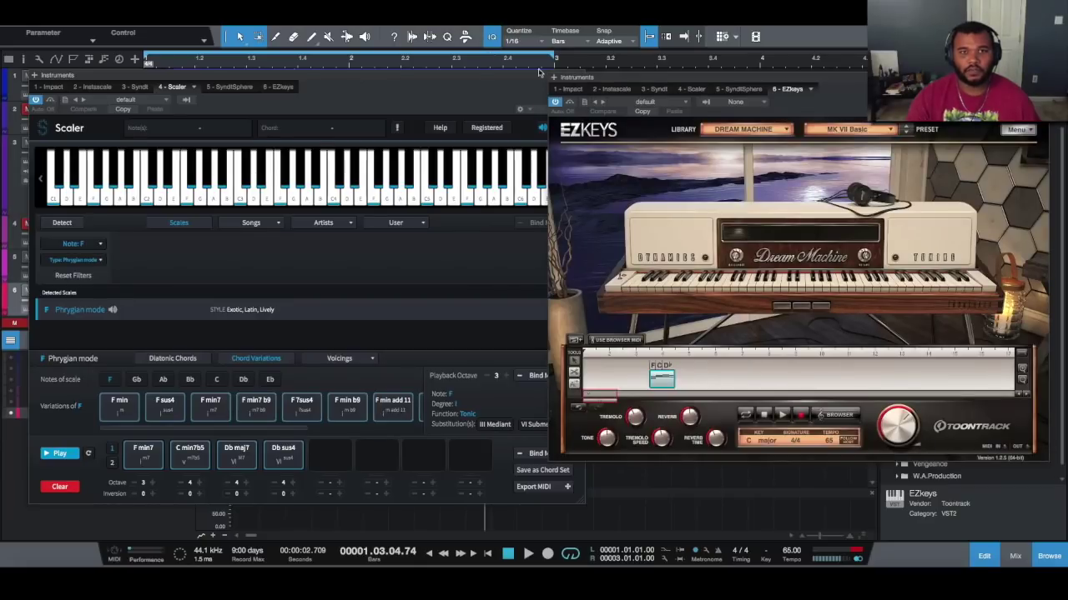
{"action": "left_click", "coordinate": [577, 76]}
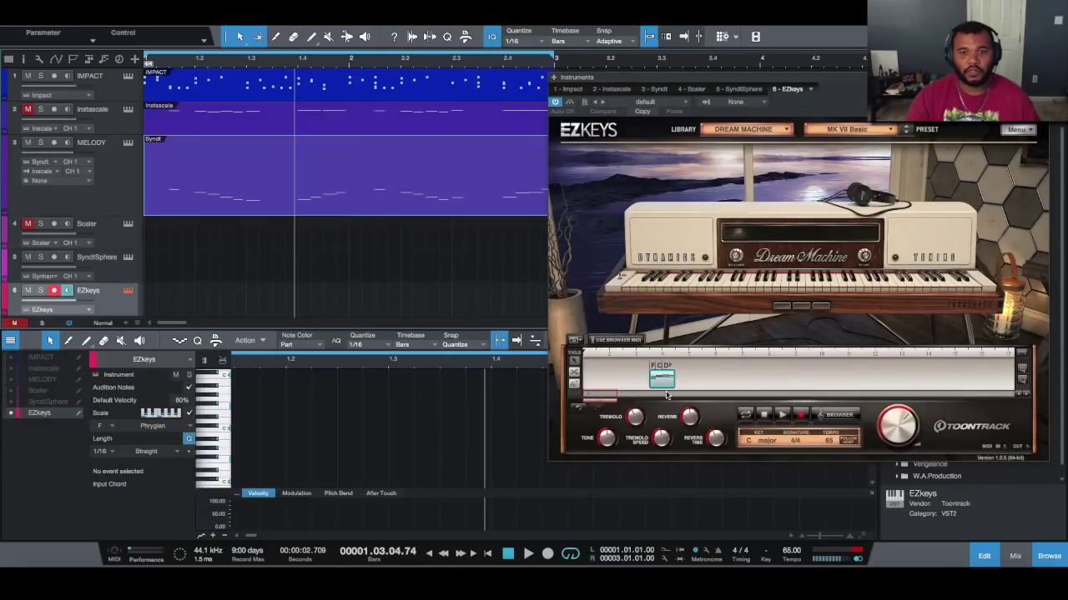
- Move the imported chord block to the start of the EZkeys song track
{"action": "left_click_drag", "start_coordinate": [663, 386], "coordinate": [597, 384]}
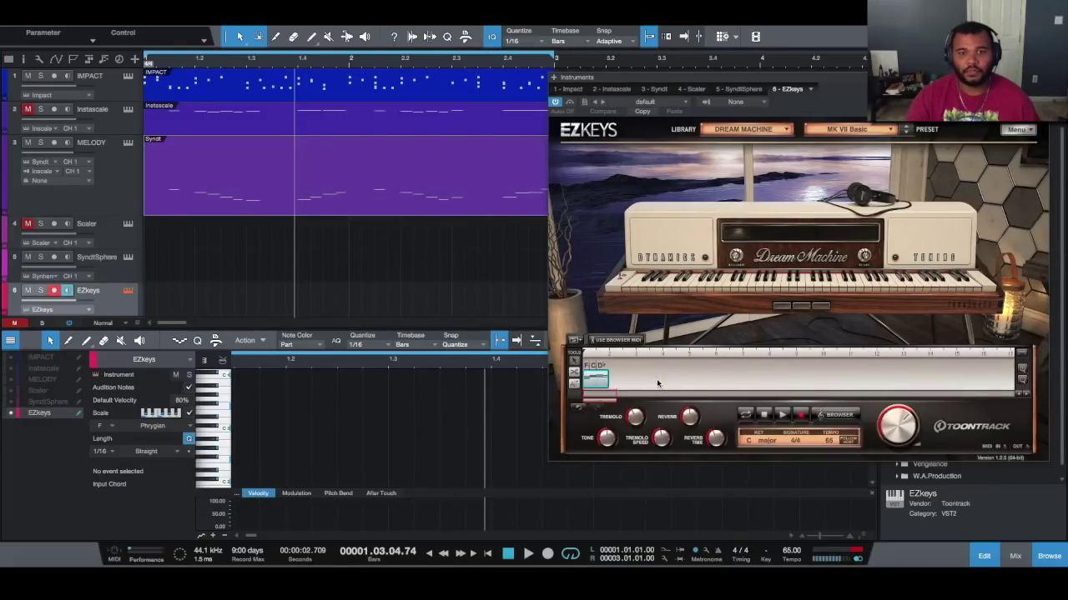
{"action": "left_click", "coordinate": [1022, 370]}
{"action": "left_click", "coordinate": [1023, 370]}
{"action": "left_click", "coordinate": [1023, 371]}
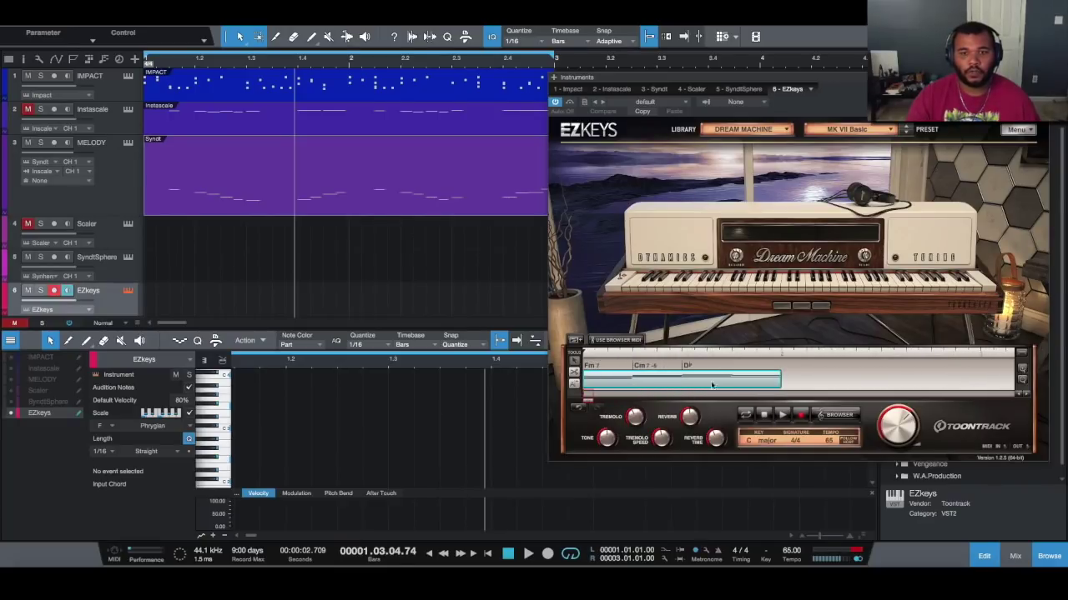
- Split the EZkeys block at its chord changes and add a second Db sus4 block directly after the last one
{"action": "left_click", "coordinate": [574, 375]}
{"action": "left_click", "coordinate": [635, 376]}
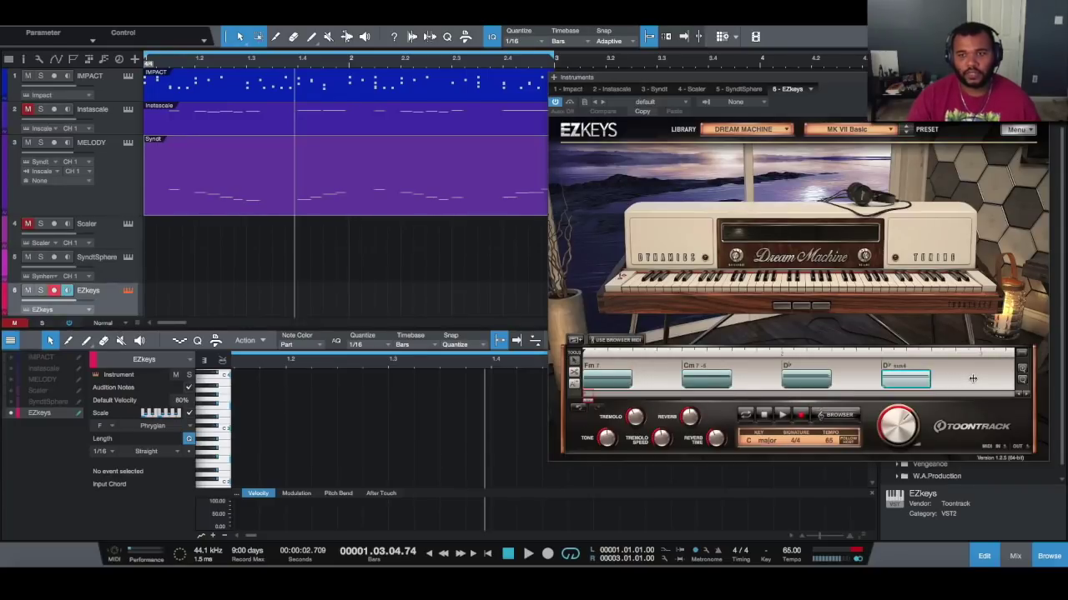
{"action": "right_click", "coordinate": [933, 383]}
{"action": "left_click", "coordinate": [970, 410]}
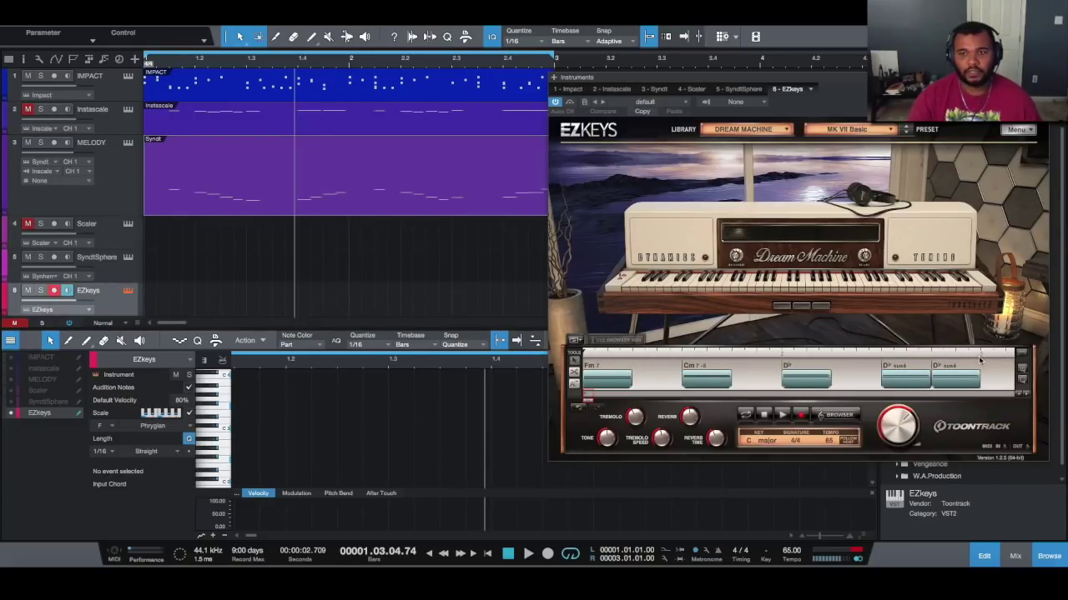
{"action": "key", "text": "space"}
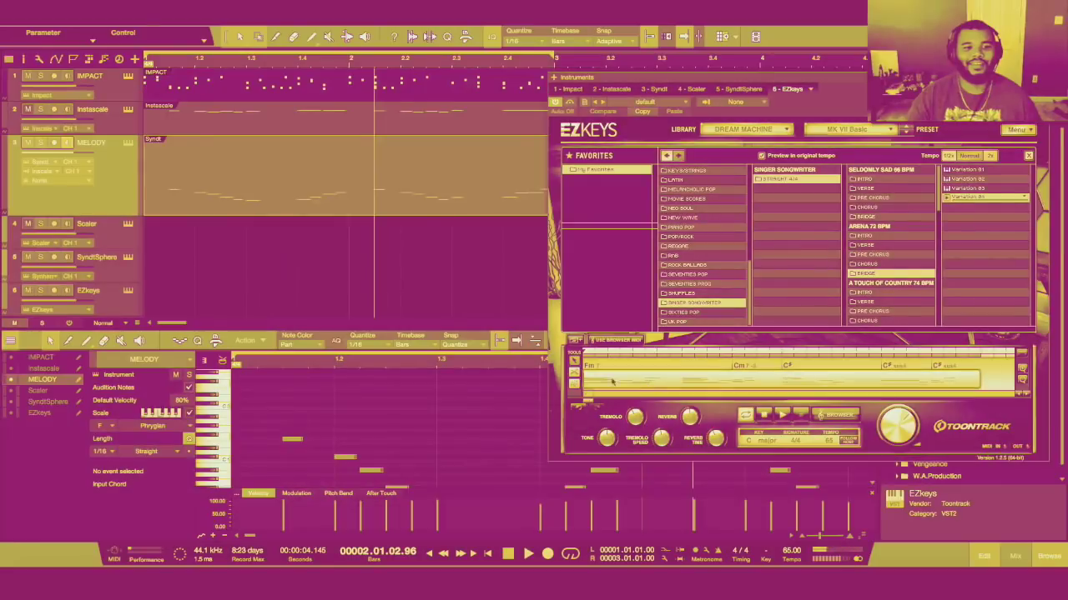
- Place the finished EZkeys song on the SyndtSphere track and show the MELODY notes behind it in an enlarged note editor
{"action": "left_click_drag", "start_coordinate": [613, 381], "coordinate": [284, 278]}
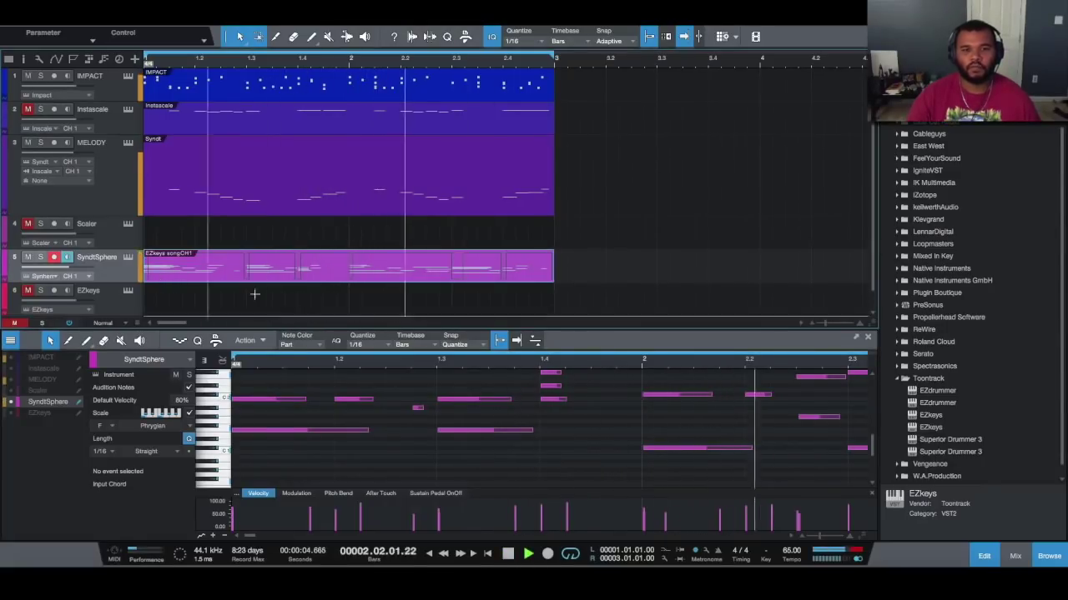
{"action": "key", "text": "space"}
{"action": "left_click_drag", "start_coordinate": [484, 330], "coordinate": [455, 112]}
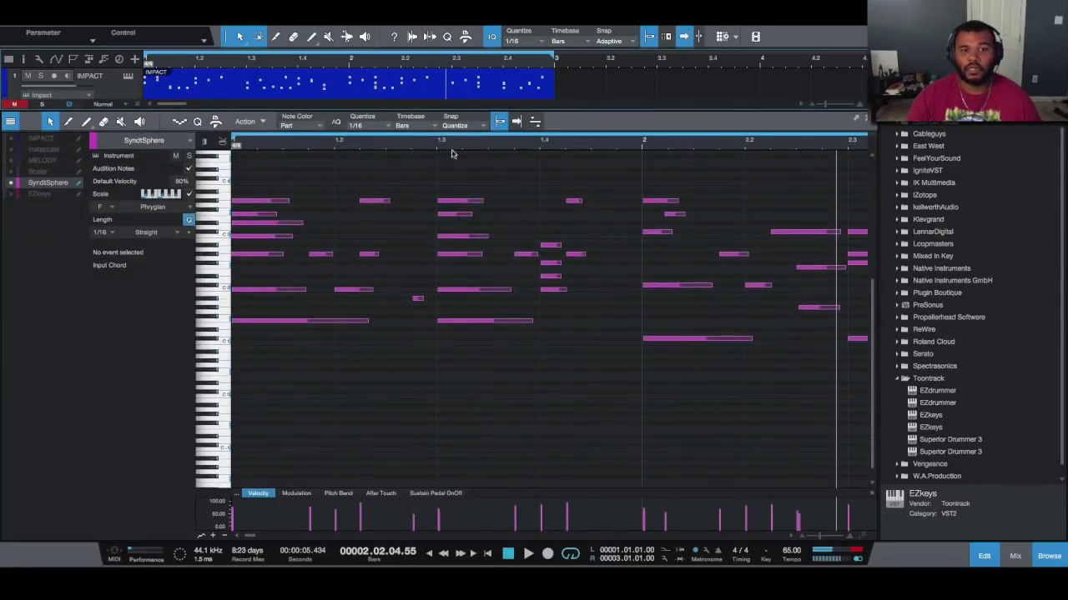
{"action": "left_click", "coordinate": [10, 161]}
- Transpose all notes of the SyndtSphere part down two octaves
{"action": "key", "text": "ctrl+a"}
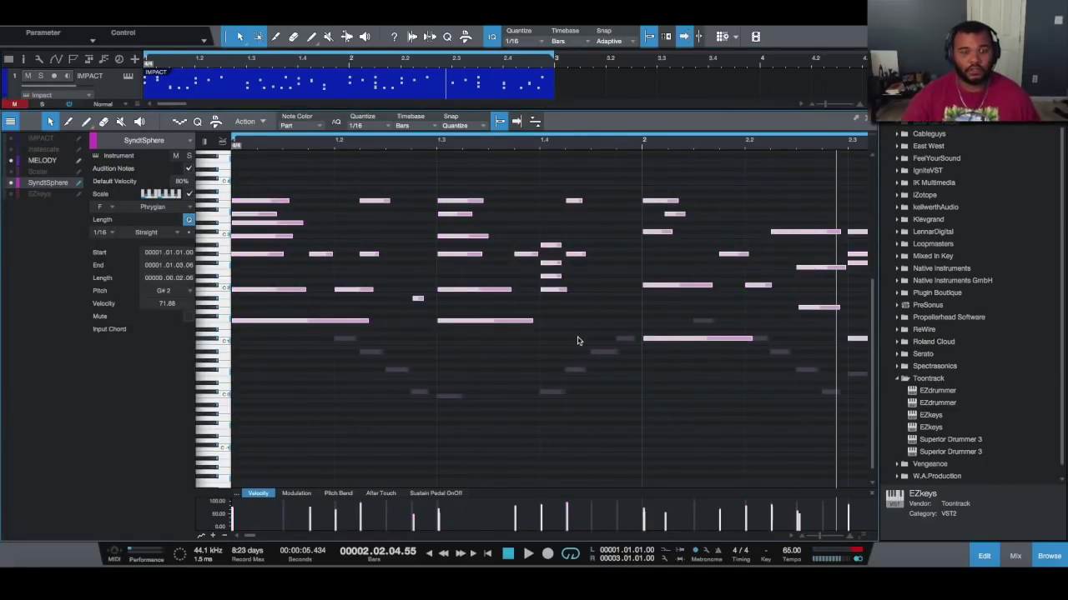
{"action": "key", "text": "shift+Down"}
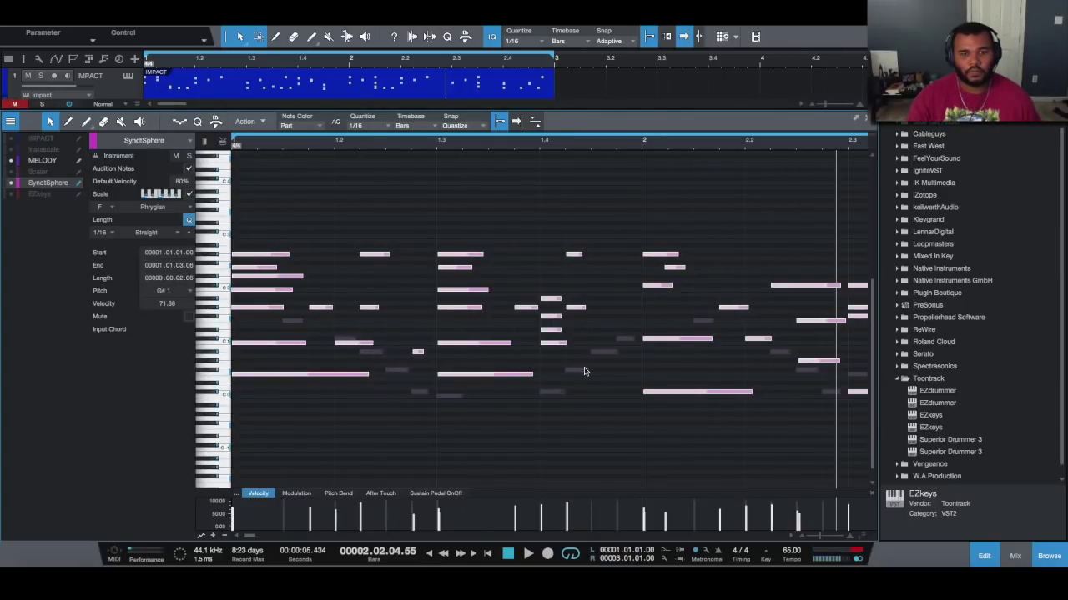
{"action": "key", "text": "shift+Down"}
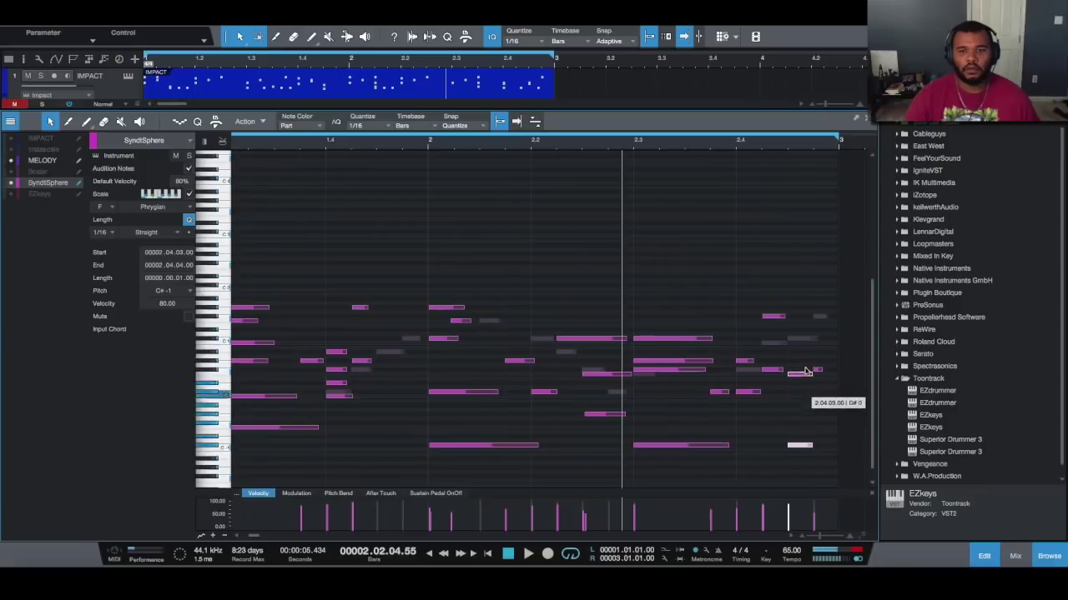
- Try the extra C# note at 2.04.03 in higher octaves up to C#1, and delete it
{"action": "left_click_drag", "start_coordinate": [805, 369], "coordinate": [816, 334]}
{"action": "left_click", "coordinate": [804, 348]}
{"action": "left_click", "coordinate": [804, 340]}
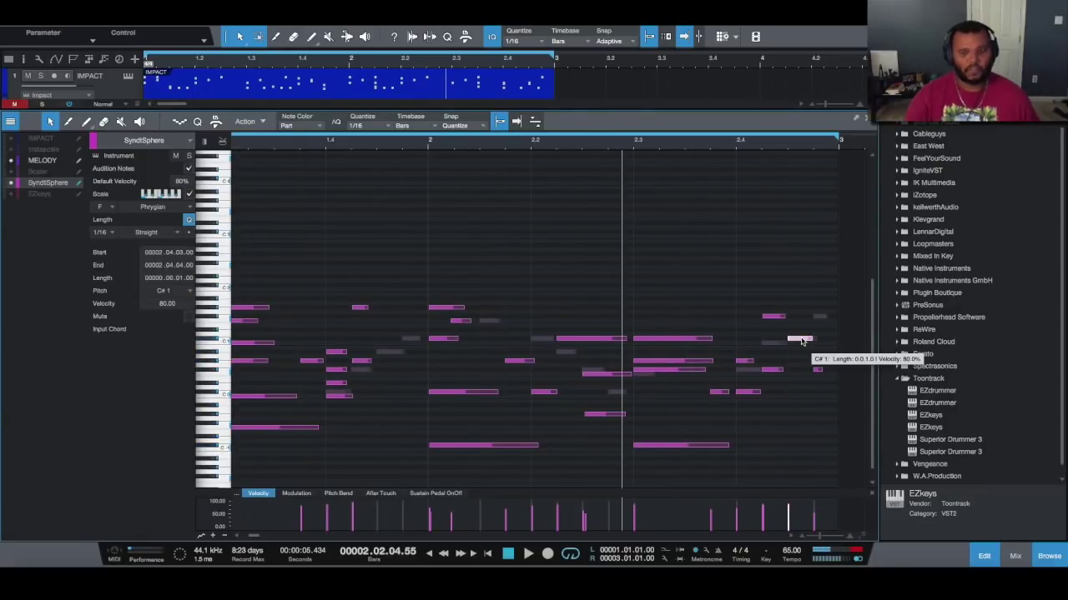
{"action": "key", "text": "Delete"}
{"action": "left_click", "coordinate": [808, 349]}
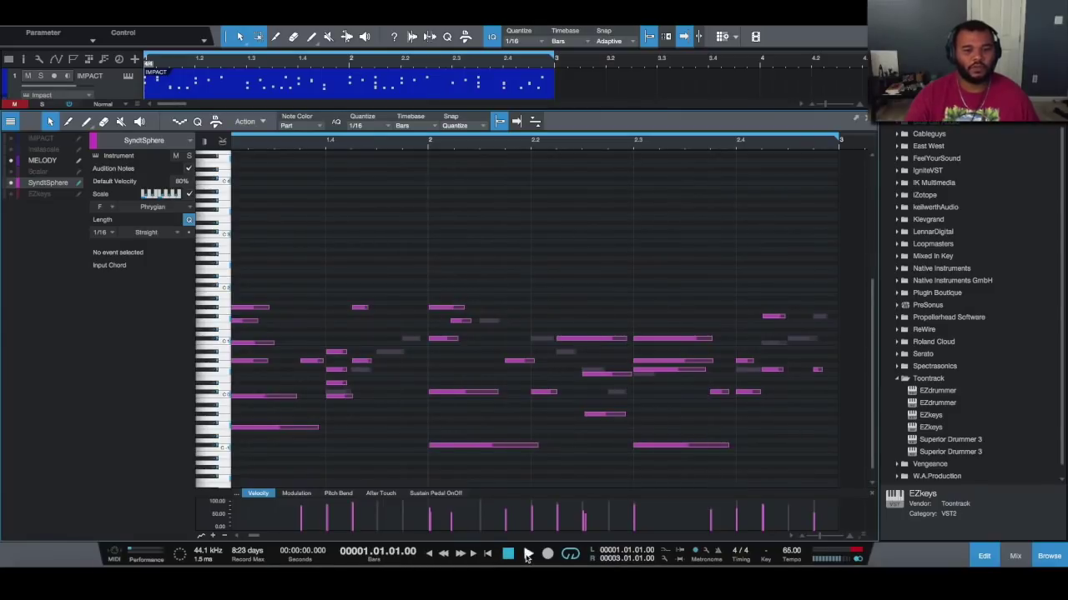
- Play the song from the start and raise all SyndtSphere notes by one octave
{"action": "left_click", "coordinate": [527, 557]}
{"action": "key", "text": "ctrl+a"}
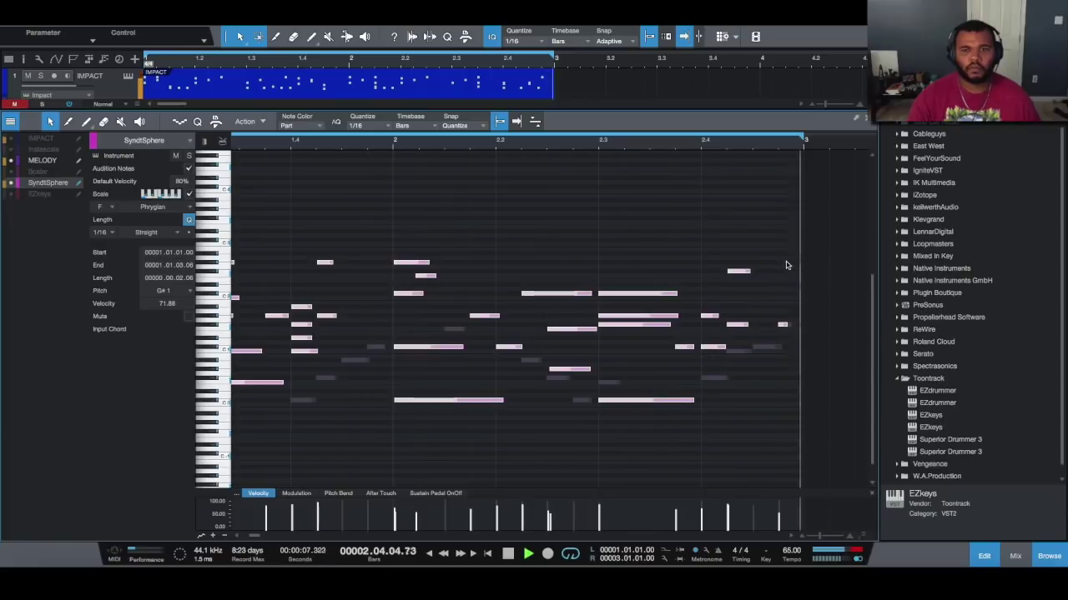
{"action": "key", "text": "space"}
- Delete the SyndtSphere notes at beat 2.4 and move the chord from beat 2.3 into their place
{"action": "left_click_drag", "start_coordinate": [801, 256], "coordinate": [707, 382]}
{"action": "key", "text": "Delete"}
{"action": "left_click_drag", "start_coordinate": [698, 285], "coordinate": [717, 404]}
- Copy the chord notes from the beginning of bar 2 to beat 2.3
{"action": "left_click_drag", "start_coordinate": [497, 230], "coordinate": [392, 450]}
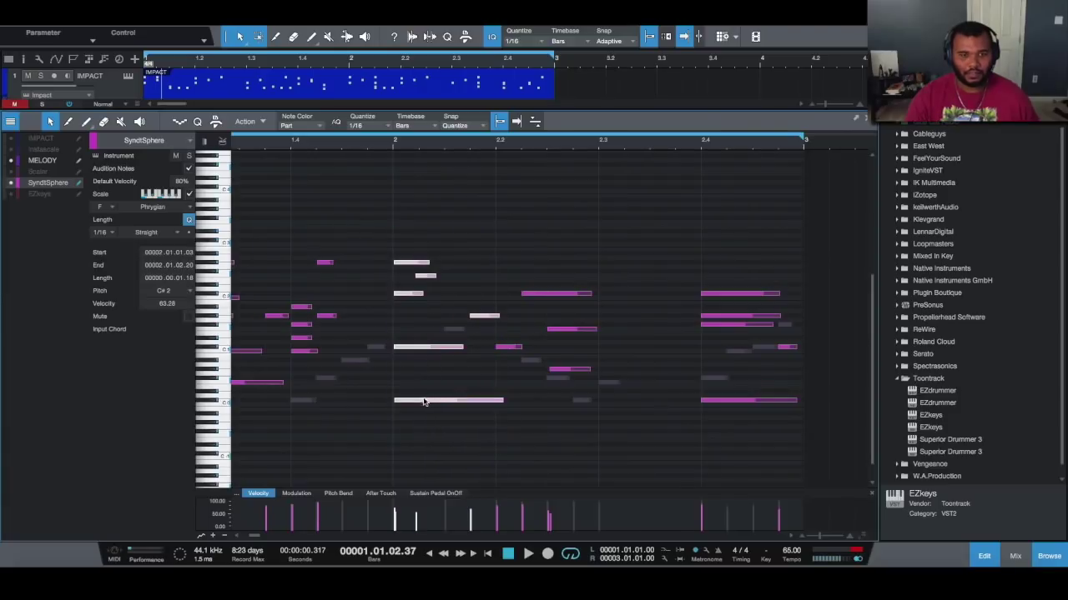
{"action": "left_click_drag", "start_coordinate": [424, 402], "coordinate": [626, 415]}
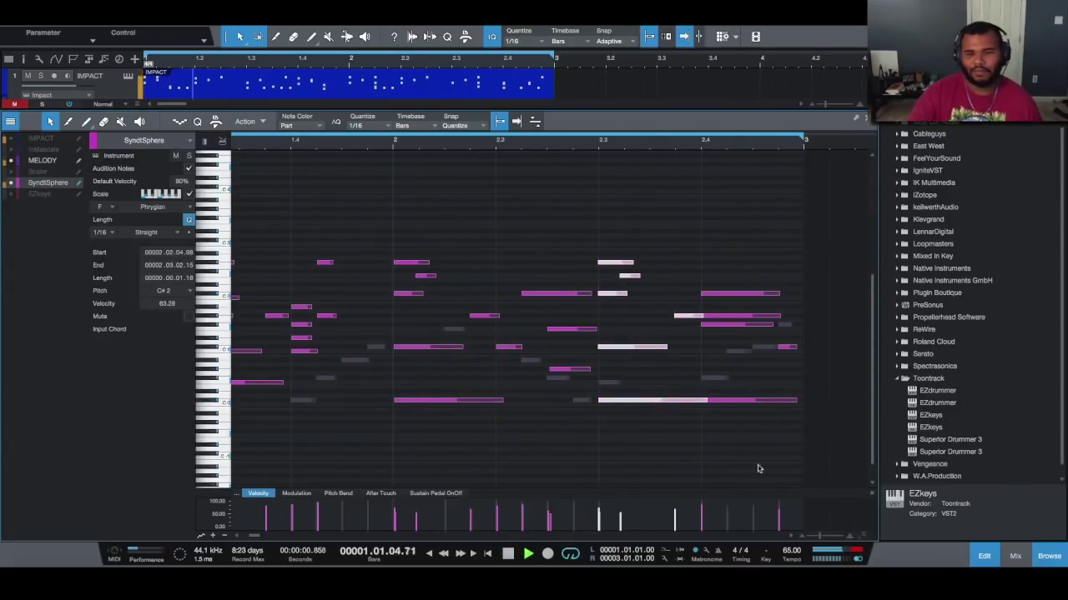
- Show the mixer and rename the SyndtSphere channel as CHORDS
{"action": "left_click", "coordinate": [1015, 557]}
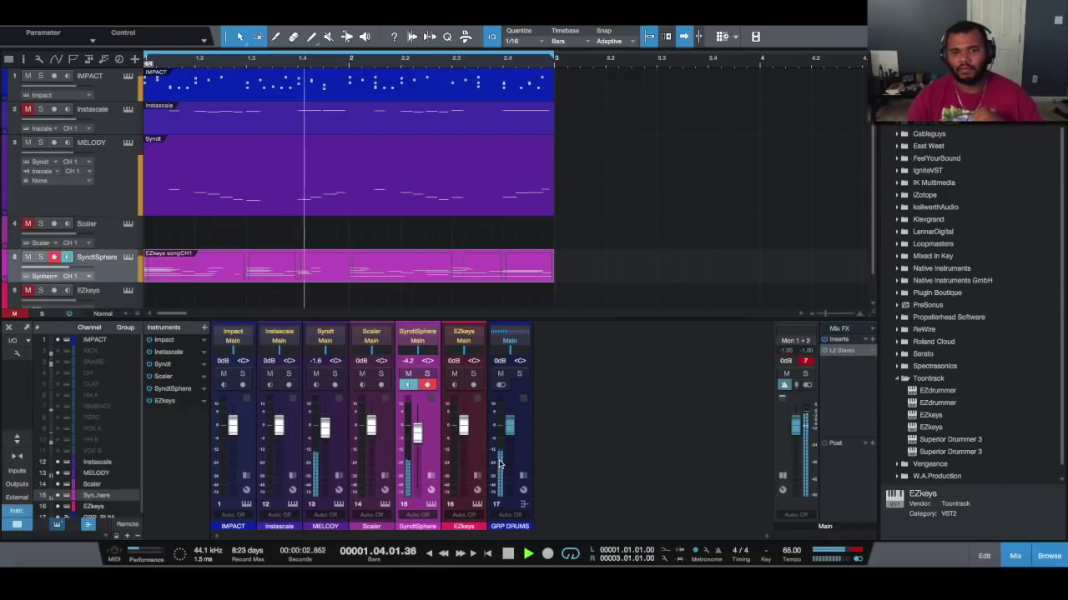
{"action": "double_click", "coordinate": [417, 526]}
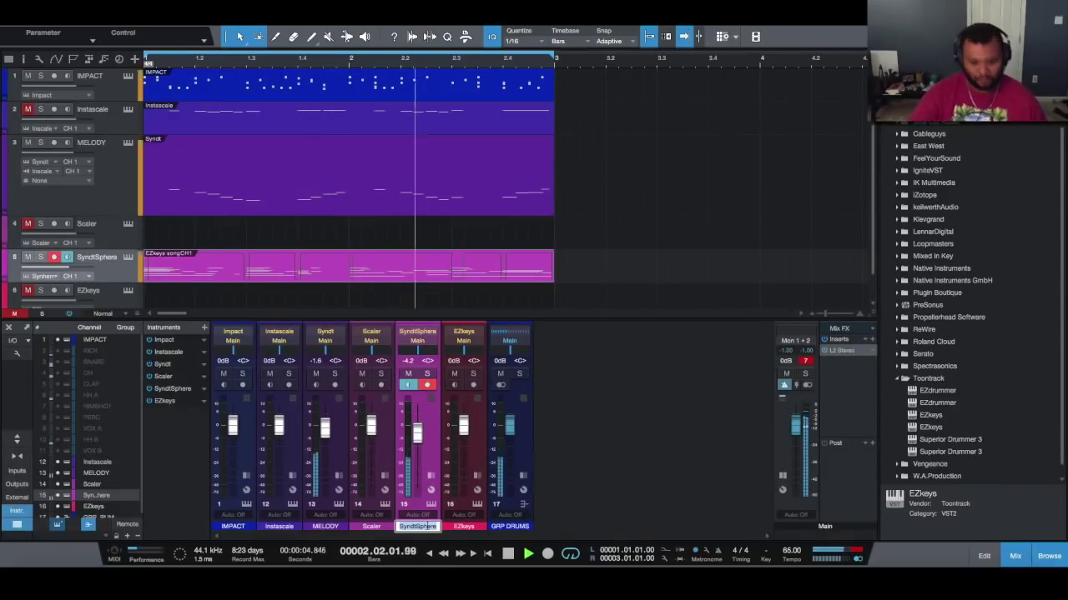
{"action": "type", "text": "CHORDS"}
{"action": "key", "text": "Return"}
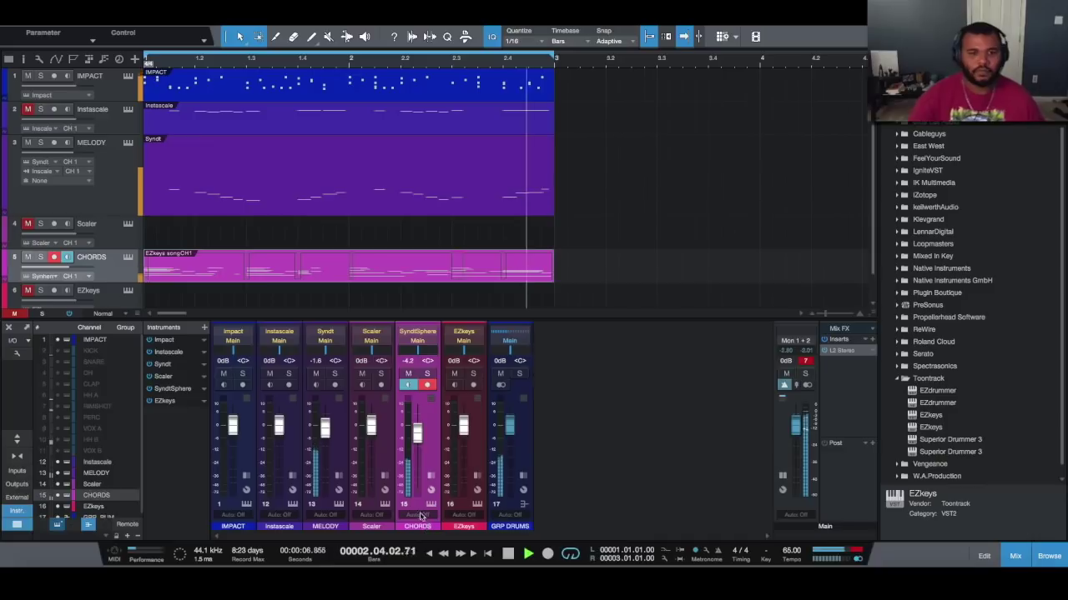
- Lower the CHORDS channel to -11.1 dB and the MELODY channel to -3.6 dB
{"action": "left_click_drag", "start_coordinate": [417, 432], "coordinate": [416, 447]}
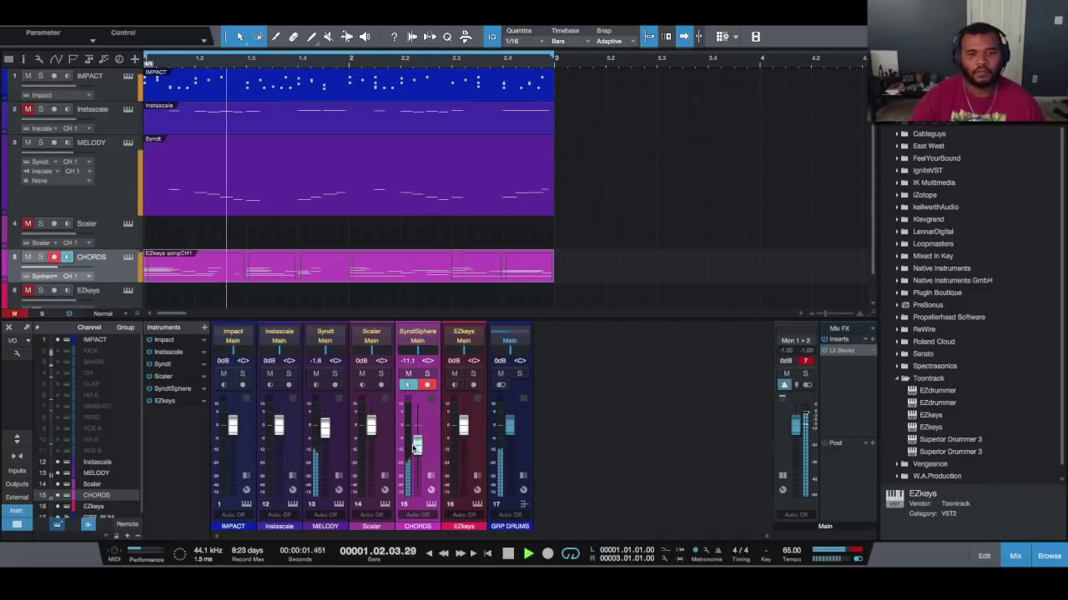
{"action": "left_click_drag", "start_coordinate": [326, 427], "coordinate": [325, 432]}
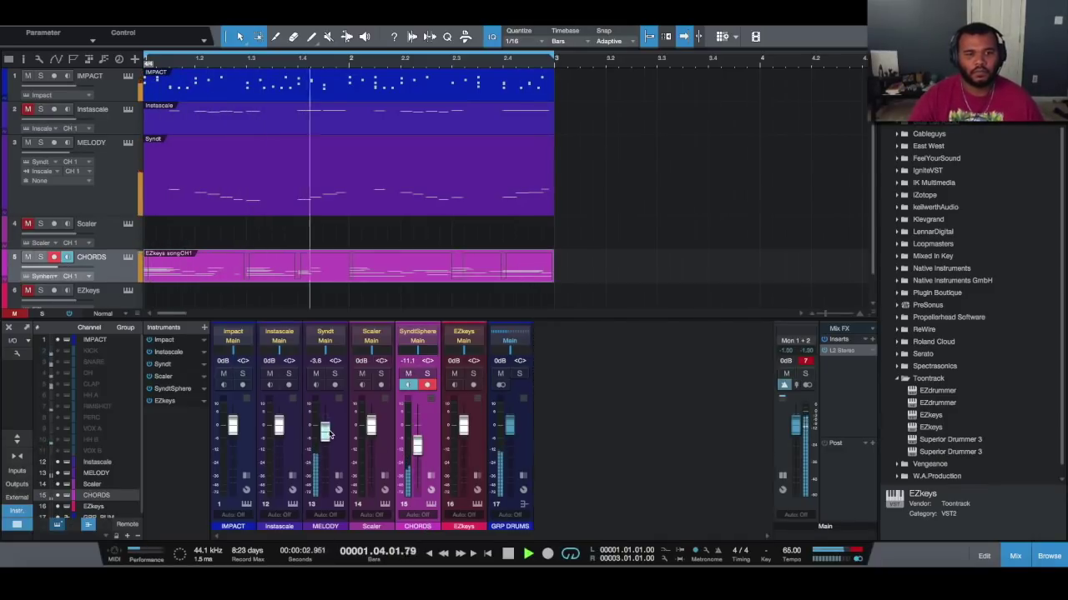
- View the MELODY channel's Syndt instrument, stop playback and close the instrument window
{"action": "left_click", "coordinate": [340, 505]}
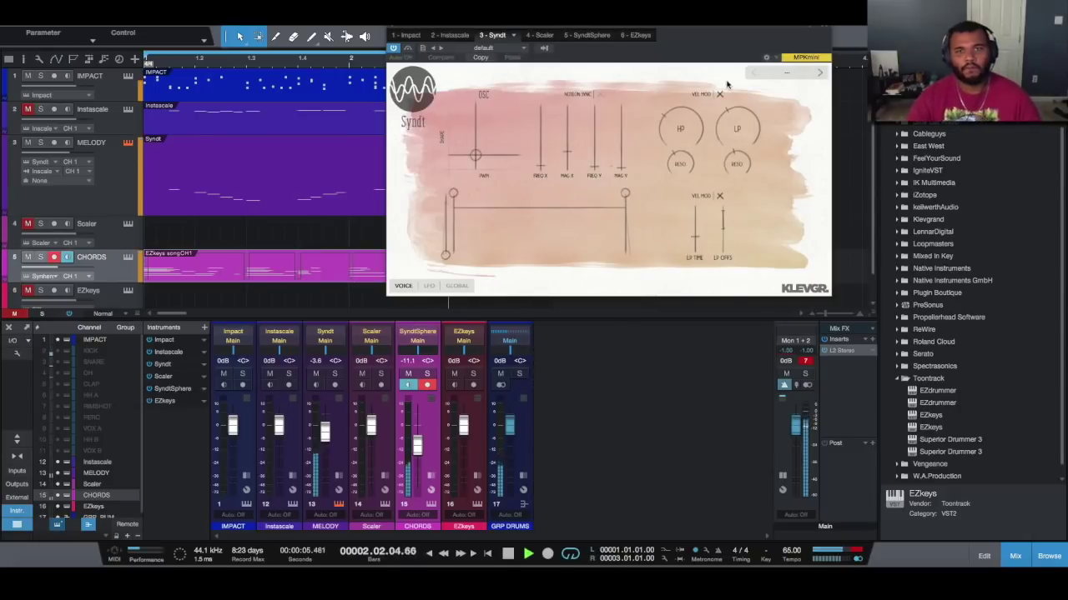
{"action": "key", "text": "space"}
{"action": "left_click", "coordinate": [821, 35]}
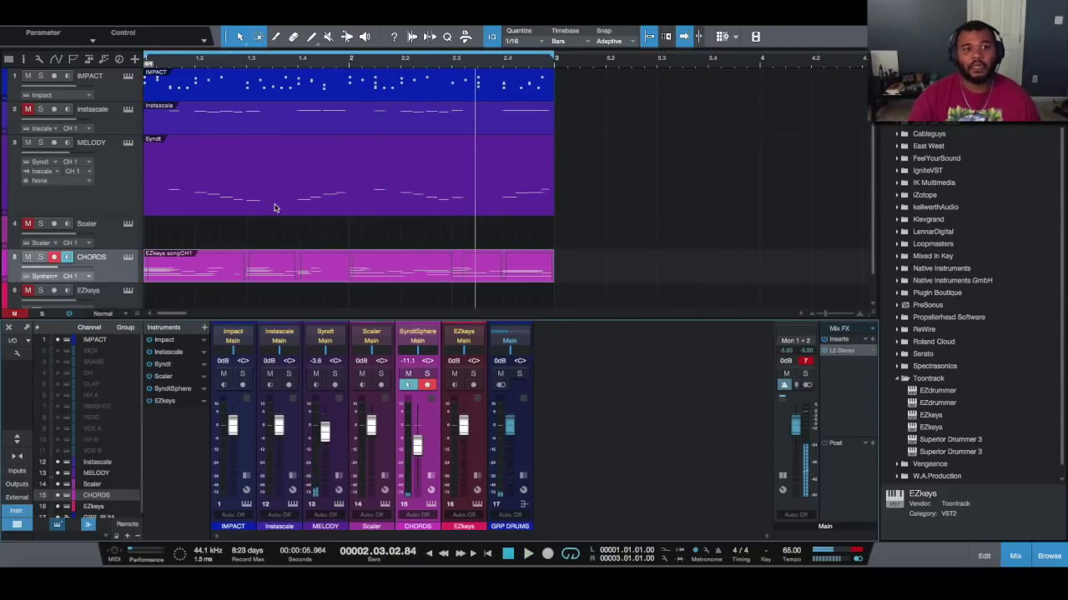
- Audition the MELODY track's Syndt presets during playback, from Asian Lead to Fine Lead to Cotton, and close the instrument
{"action": "double_click", "coordinate": [274, 208]}
{"action": "key", "text": "super+a"}
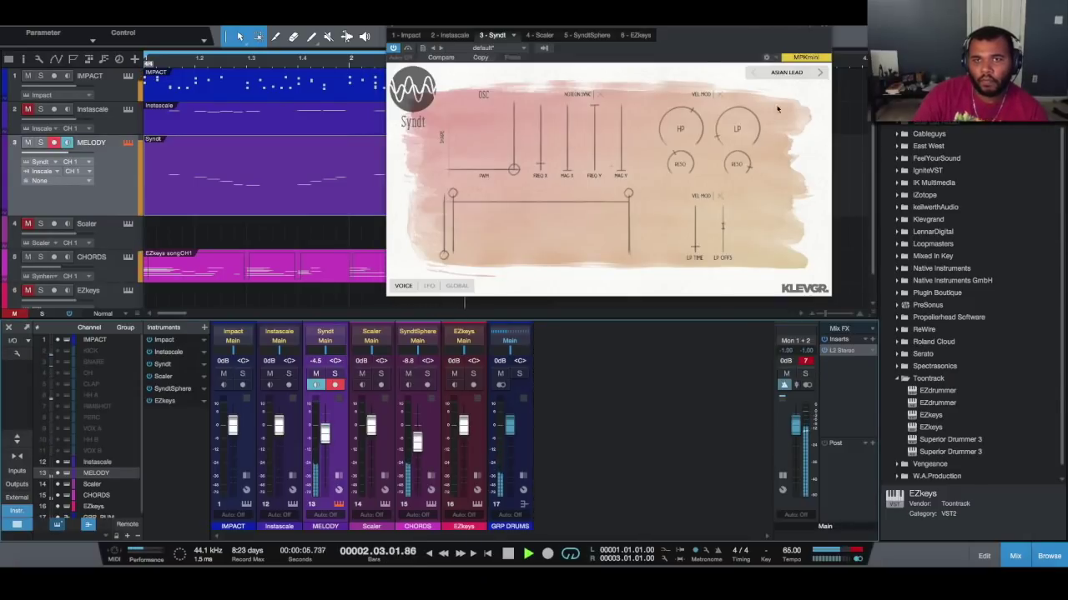
{"action": "left_click", "coordinate": [818, 78]}
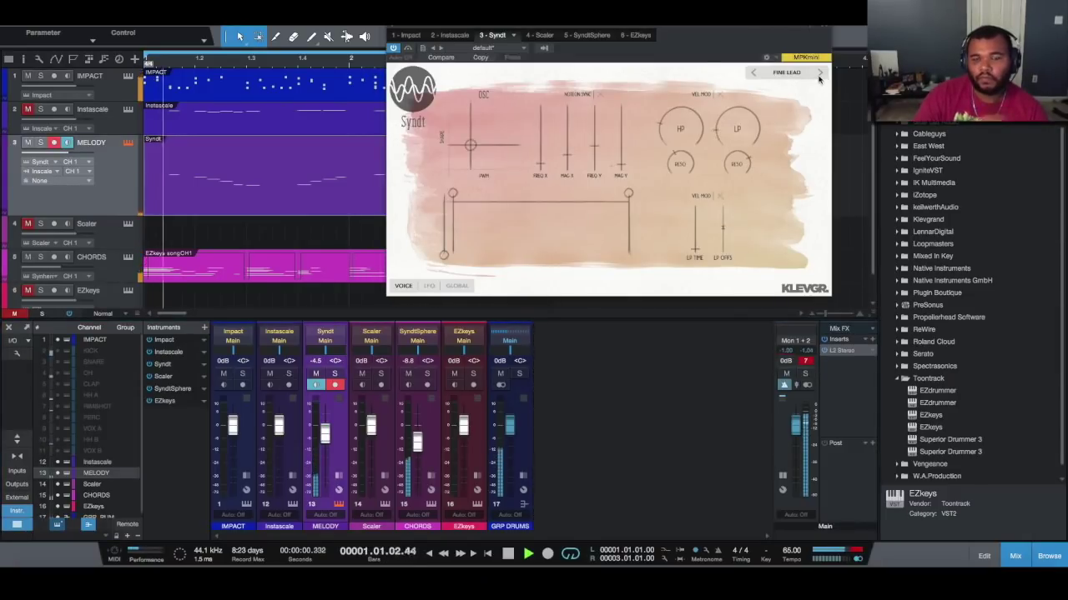
{"action": "left_click", "coordinate": [818, 79]}
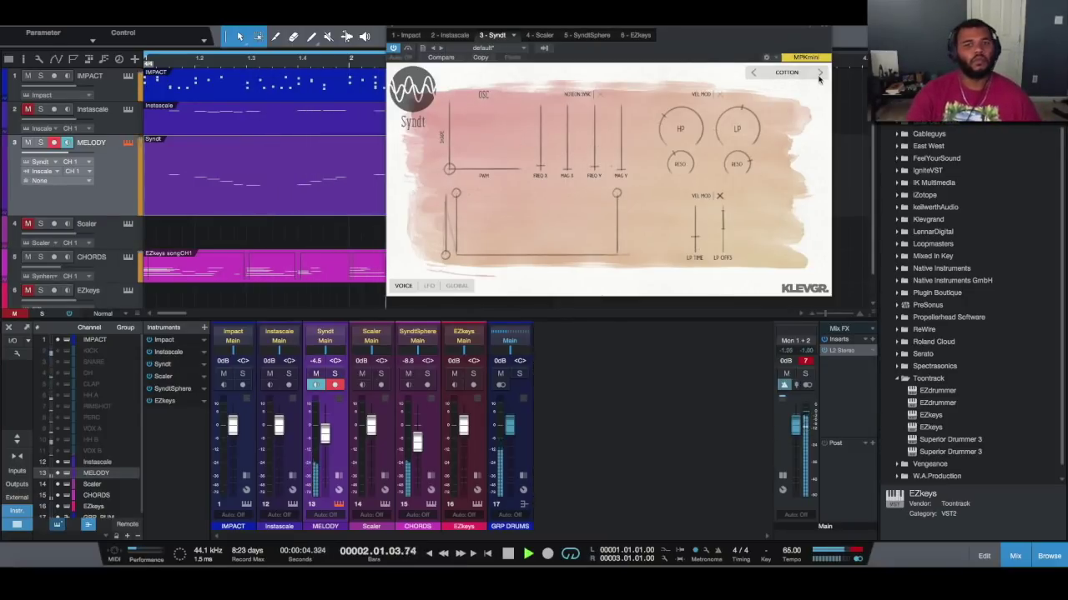
{"action": "key", "text": "Escape"}
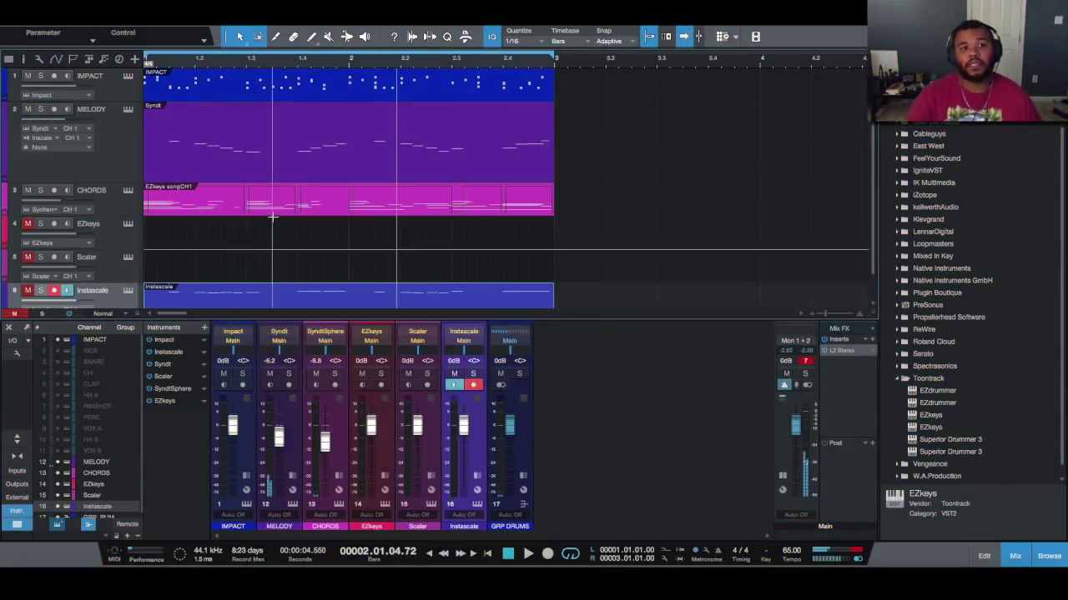
- Extract the harmony of the EZkeys event on the CHORDS track to the Chord Track
{"action": "left_click", "coordinate": [269, 210]}
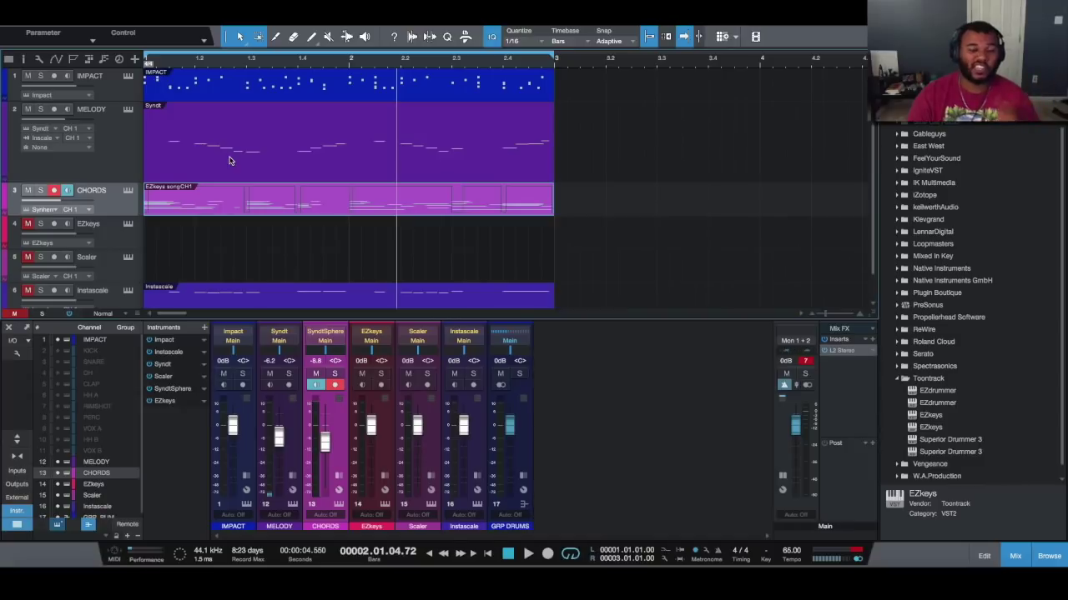
{"action": "scroll", "coordinate": [231, 160], "scroll_direction": "down", "scroll_amount": 1}
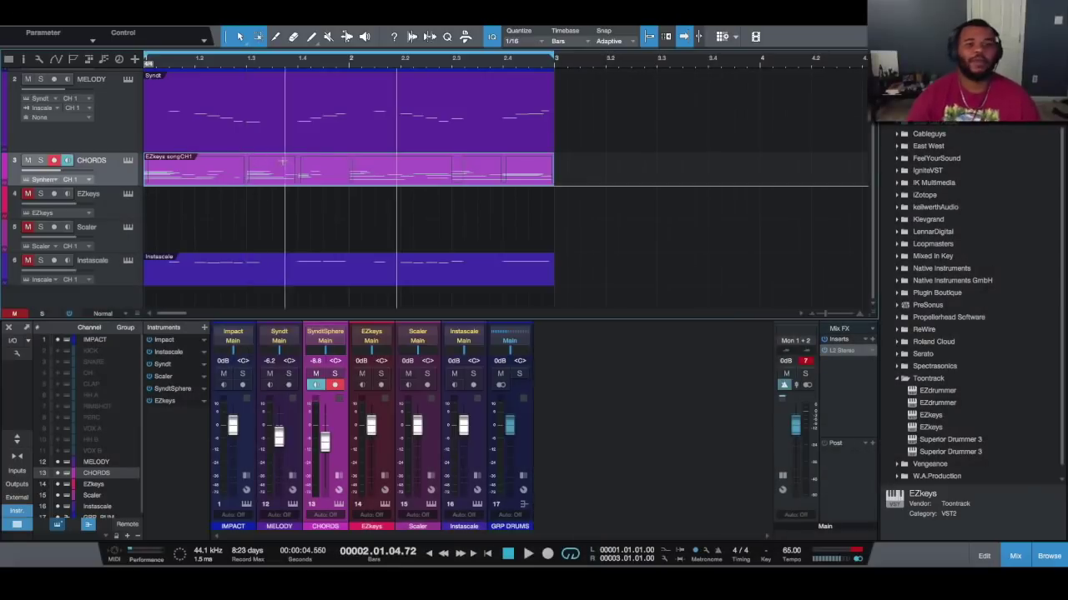
{"action": "right_click", "coordinate": [330, 180]}
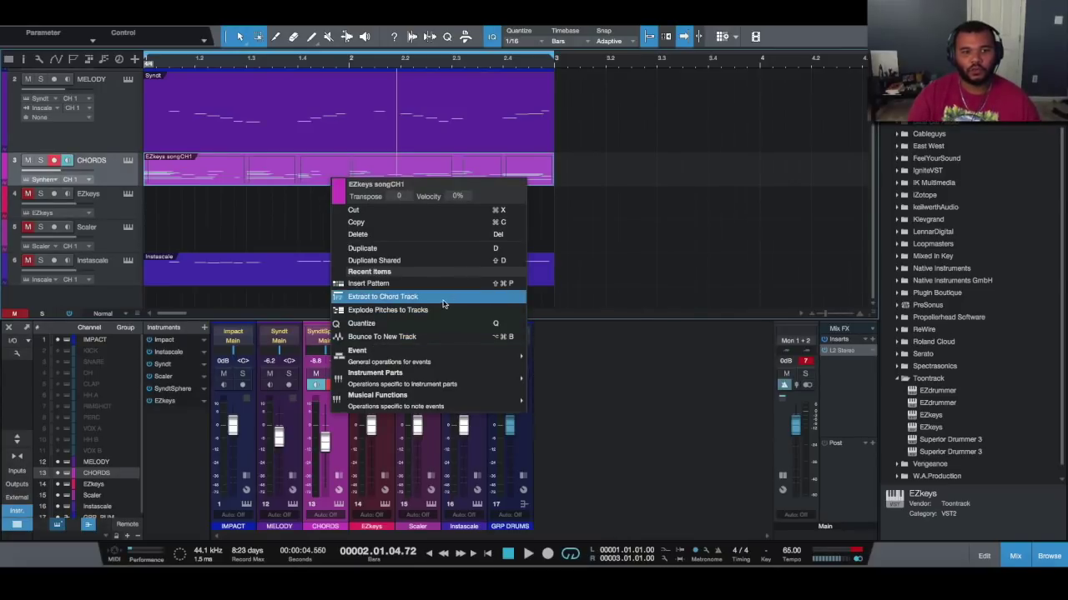
{"action": "left_click", "coordinate": [410, 297]}
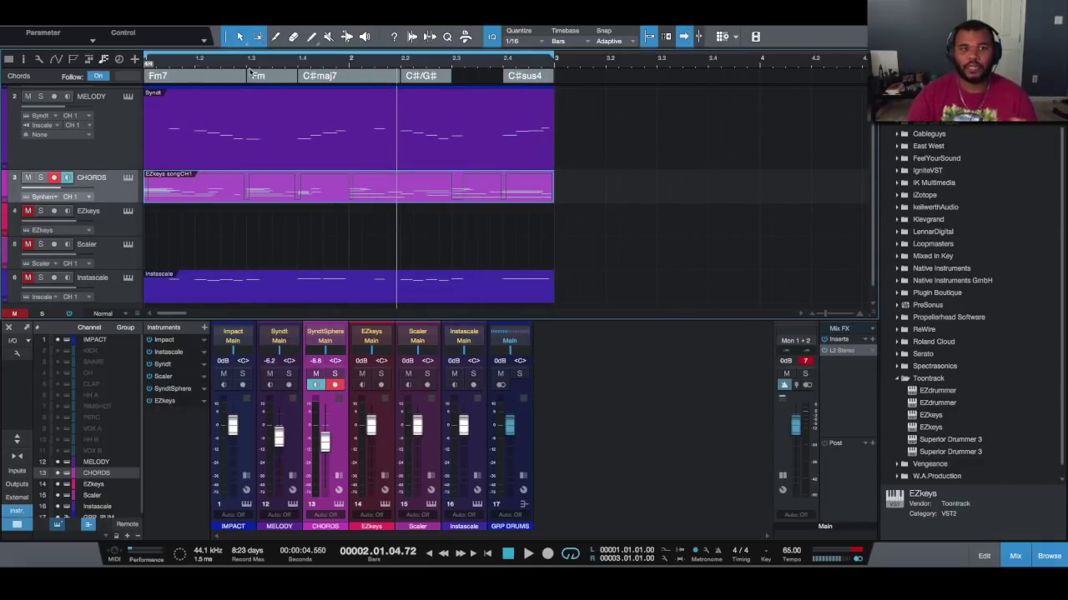
- Add a SampleOne instrument track from the PreSonus instruments in the browser
{"action": "scroll", "coordinate": [226, 248], "scroll_direction": "down", "scroll_amount": 1}
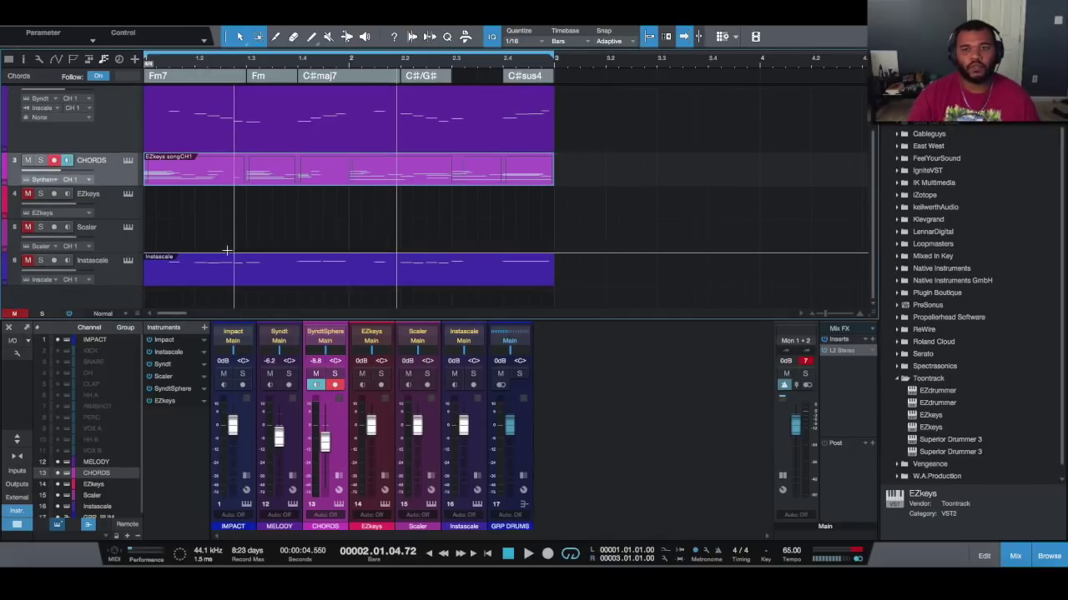
{"action": "scroll", "coordinate": [966, 238], "scroll_direction": "down", "scroll_amount": 1}
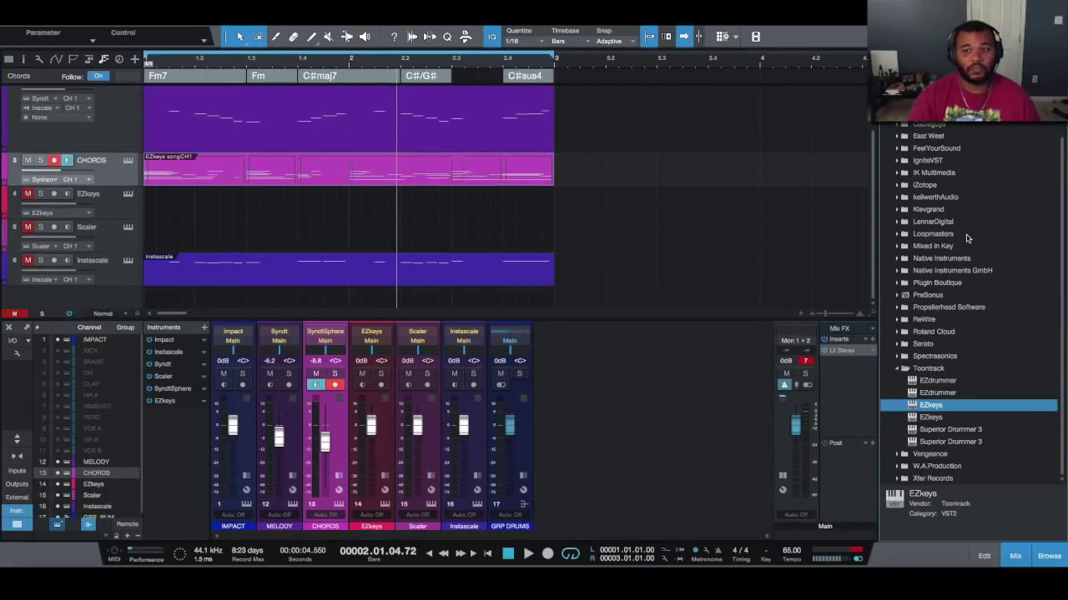
{"action": "left_click", "coordinate": [896, 296]}
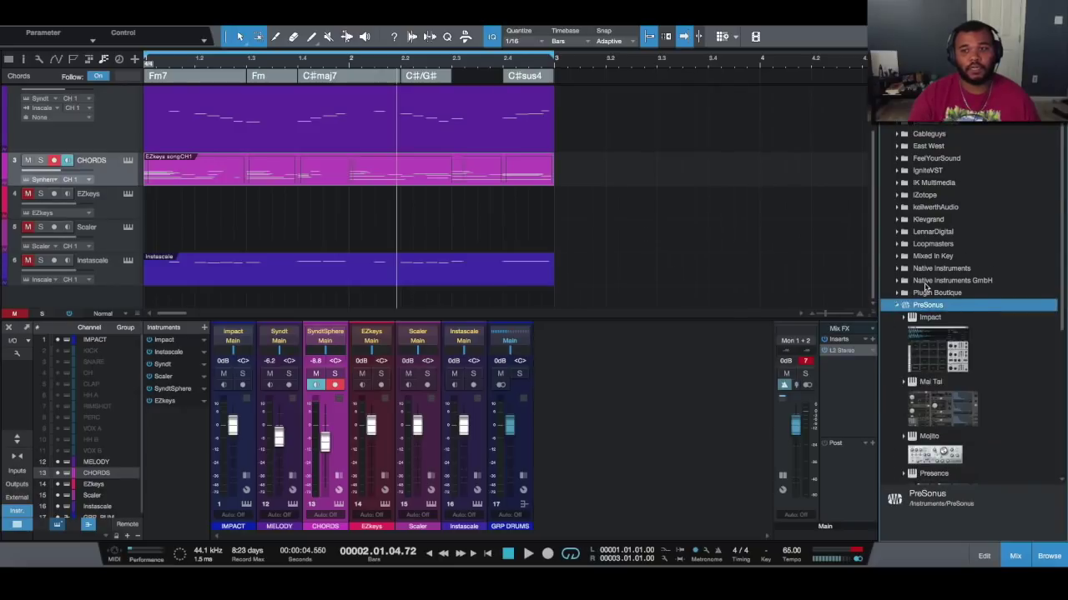
{"action": "scroll", "coordinate": [961, 417], "scroll_direction": "down", "scroll_amount": 3}
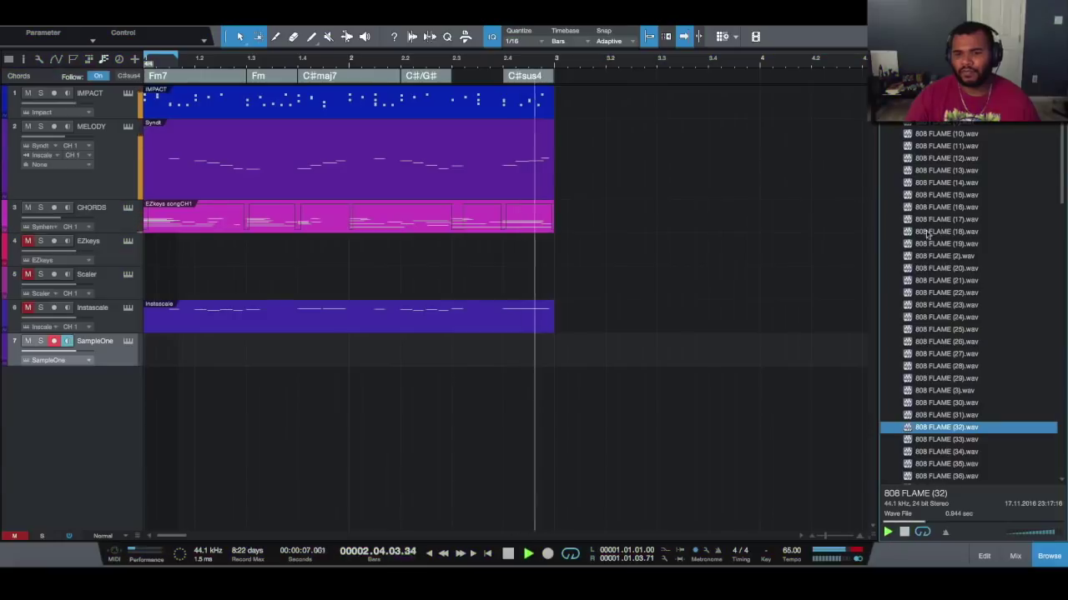
- Place 808 FLAME (14).wav on a temporary audio track and examine its pitch in Melodyne
{"action": "left_click", "coordinate": [963, 182]}
{"action": "mouse_move", "coordinate": [964, 183]}
{"action": "left_mouse_down"}
{"action": "mouse_move", "coordinate": [317, 389]}
{"action": "mouse_move", "coordinate": [143, 410]}
{"action": "mouse_move", "coordinate": [149, 388]}
{"action": "left_mouse_up"}
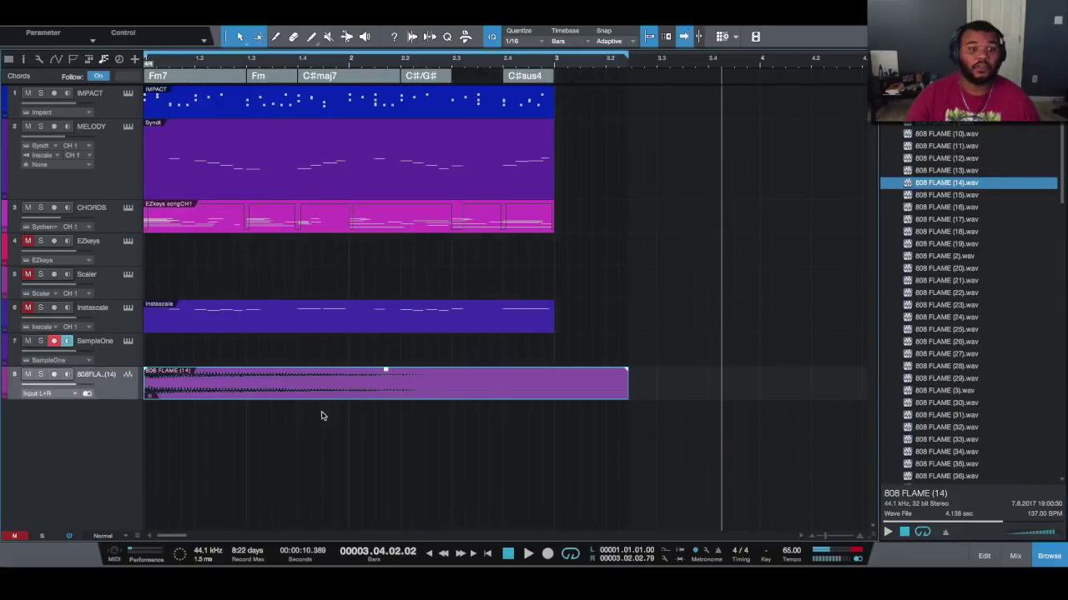
{"action": "double_click", "coordinate": [193, 398]}
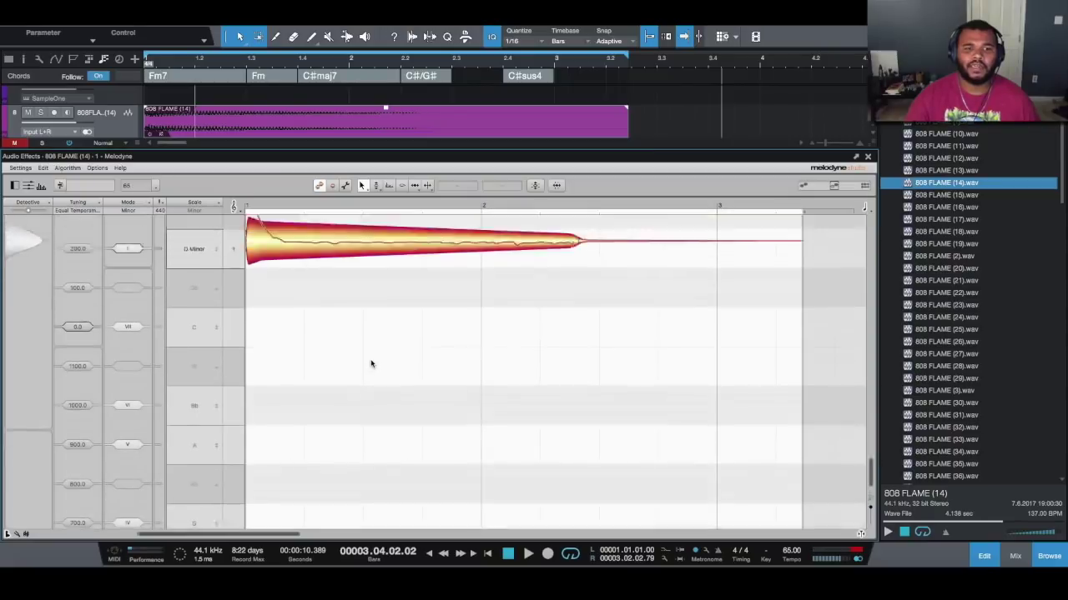
{"action": "scroll", "coordinate": [371, 364], "scroll_direction": "up", "scroll_amount": 2}
{"action": "key", "text": "F2"}
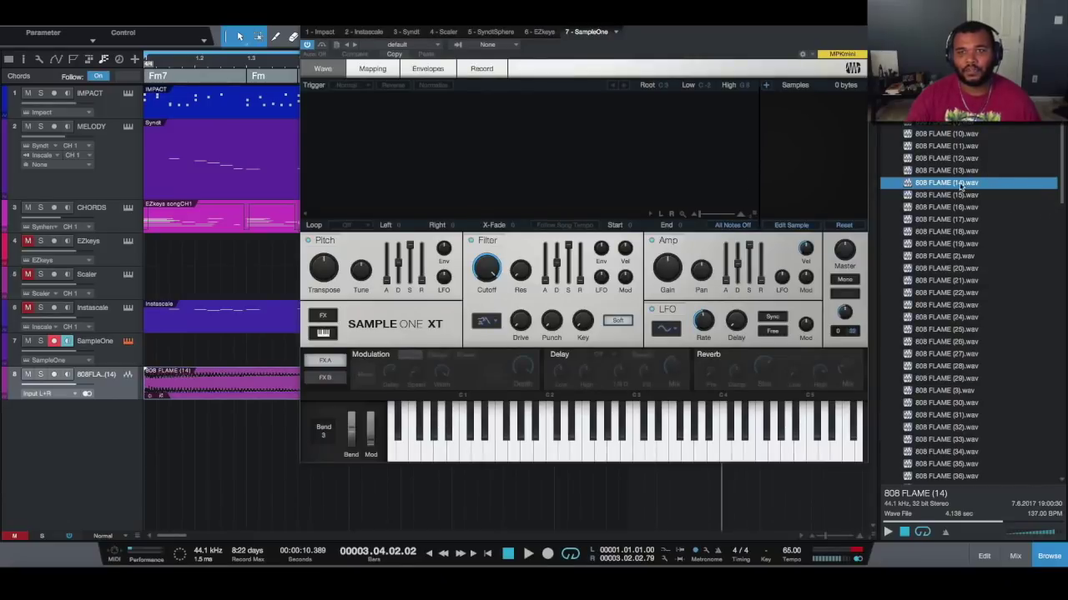
- Load 808 FLAME (14).wav into SampleOne with root note D 3 and close the sampler window
{"action": "left_click_drag", "start_coordinate": [960, 188], "coordinate": [686, 86]}
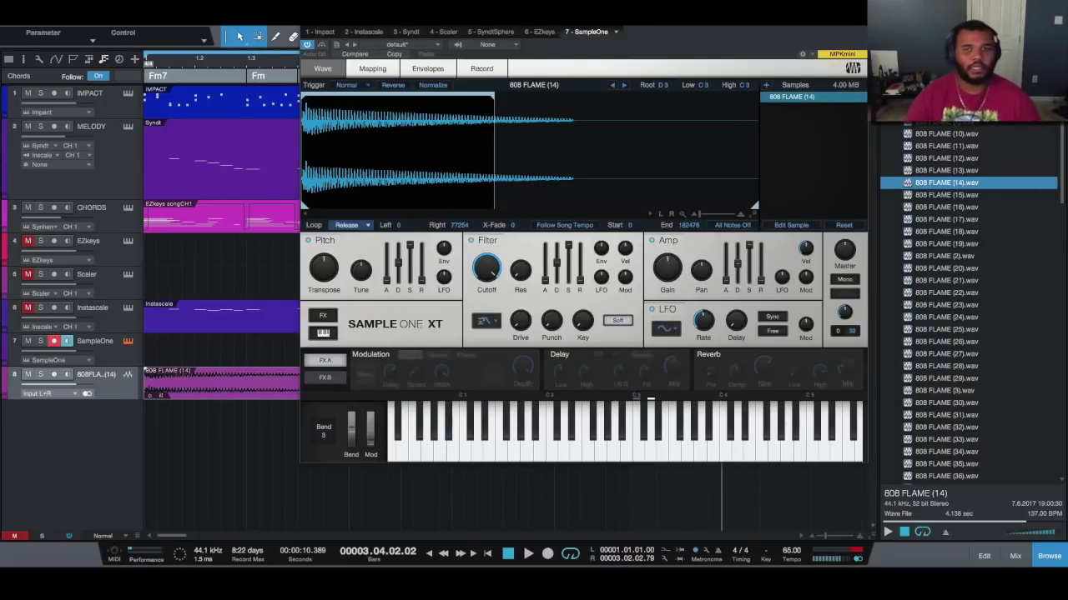
{"action": "left_click", "coordinate": [219, 397]}
{"action": "key", "text": "Escape"}
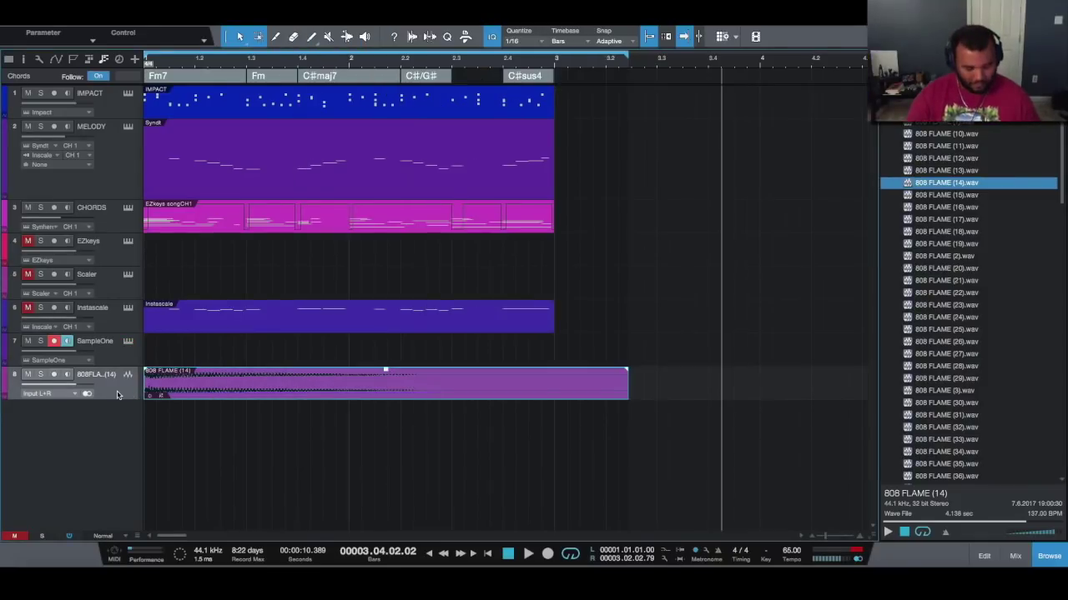
- Delete the 808 FLAME (14) audio track
{"action": "key", "text": "super+t"}
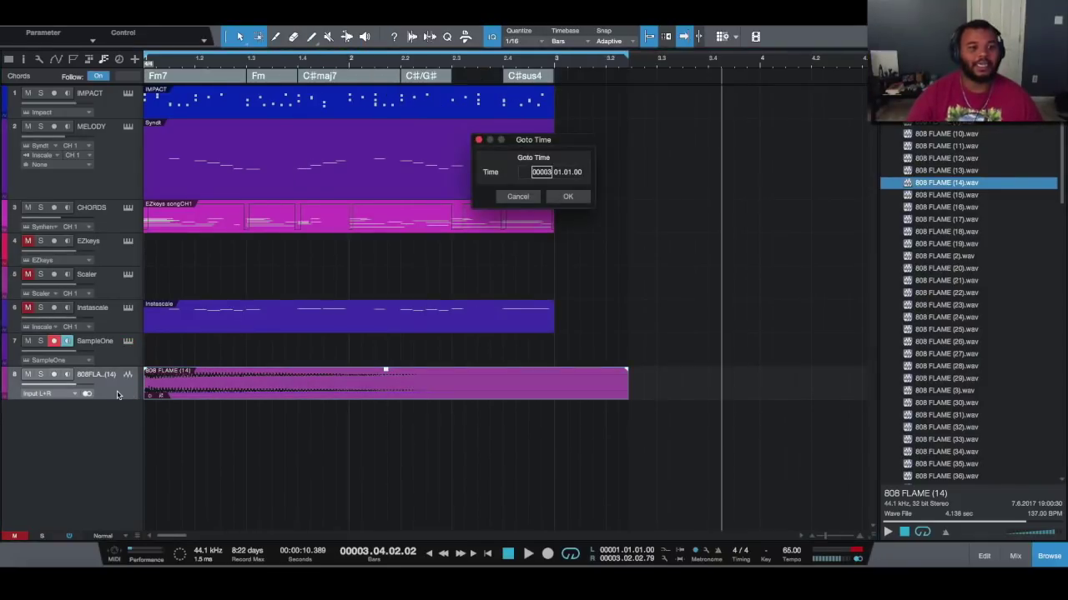
{"action": "left_click", "coordinate": [521, 199]}
{"action": "key", "text": "Delete"}
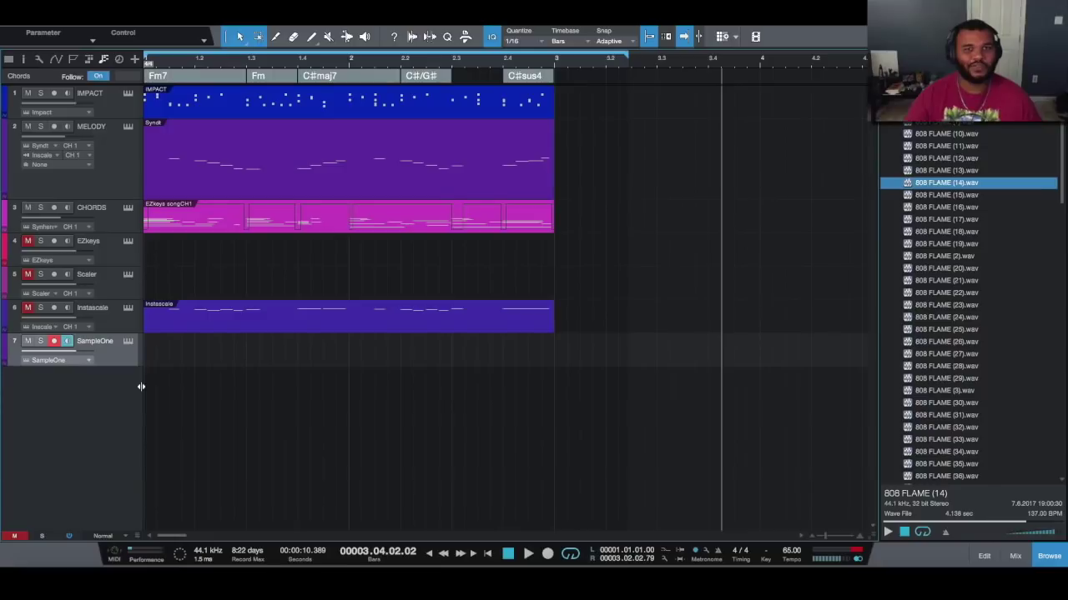
- Enable Mono mode in the SampleOne sampler and close its window
{"action": "left_click", "coordinate": [128, 342]}
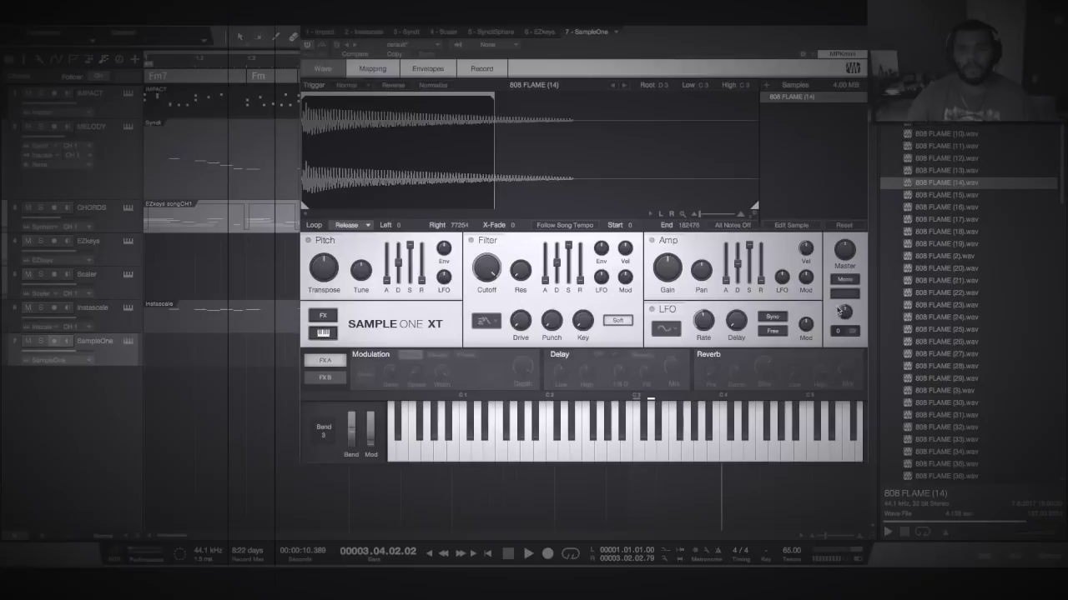
{"action": "left_click", "coordinate": [847, 284]}
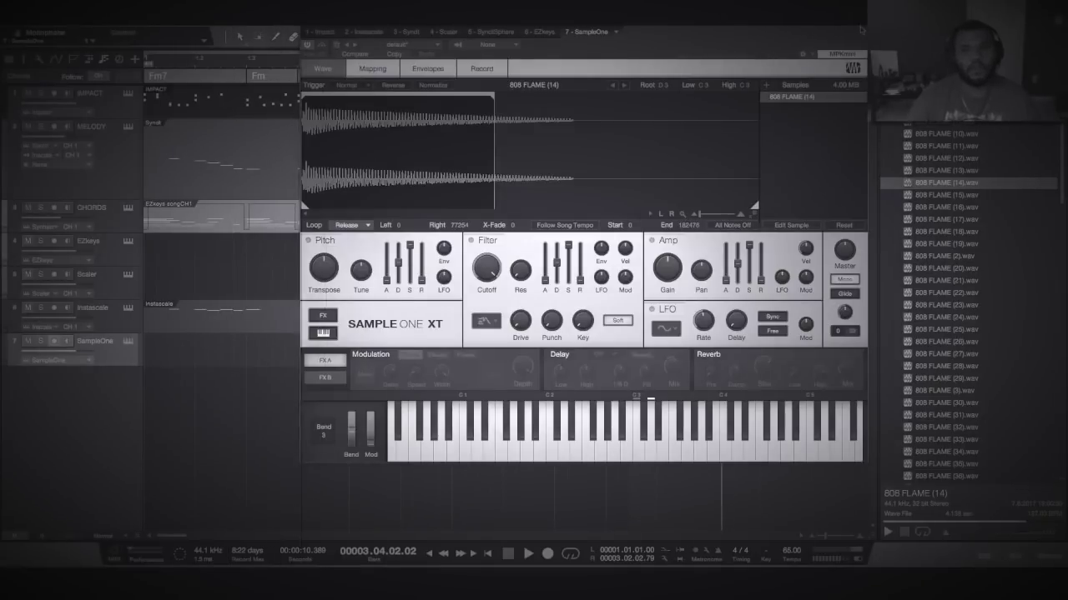
{"action": "key", "text": "F11"}
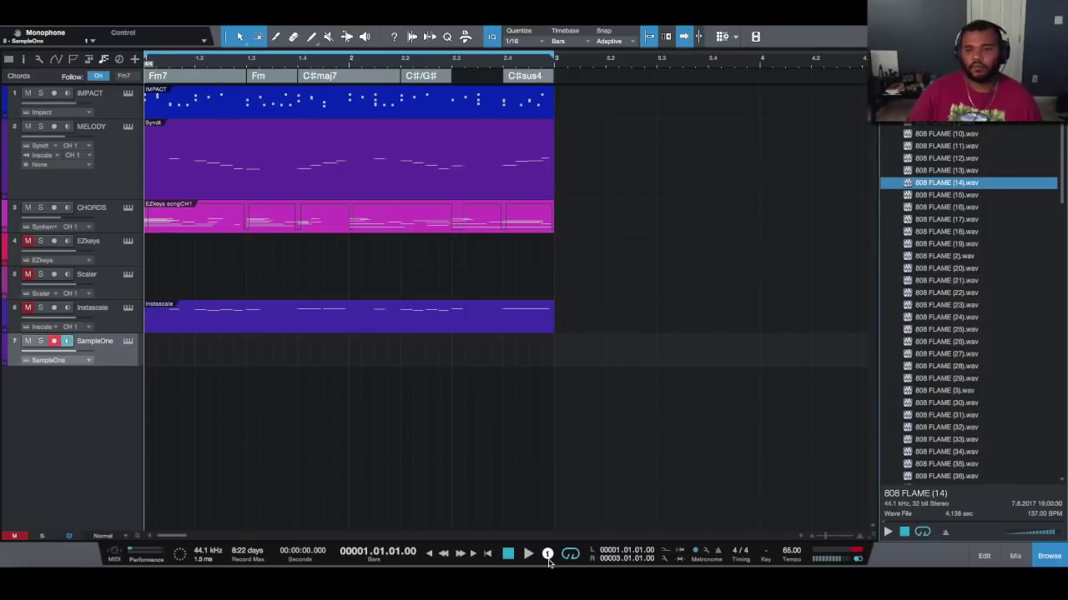
- Record a single-pitch 808 rhythm on the SampleOne track across bars 1 and 2, and select its second long note
{"action": "left_click", "coordinate": [548, 559]}
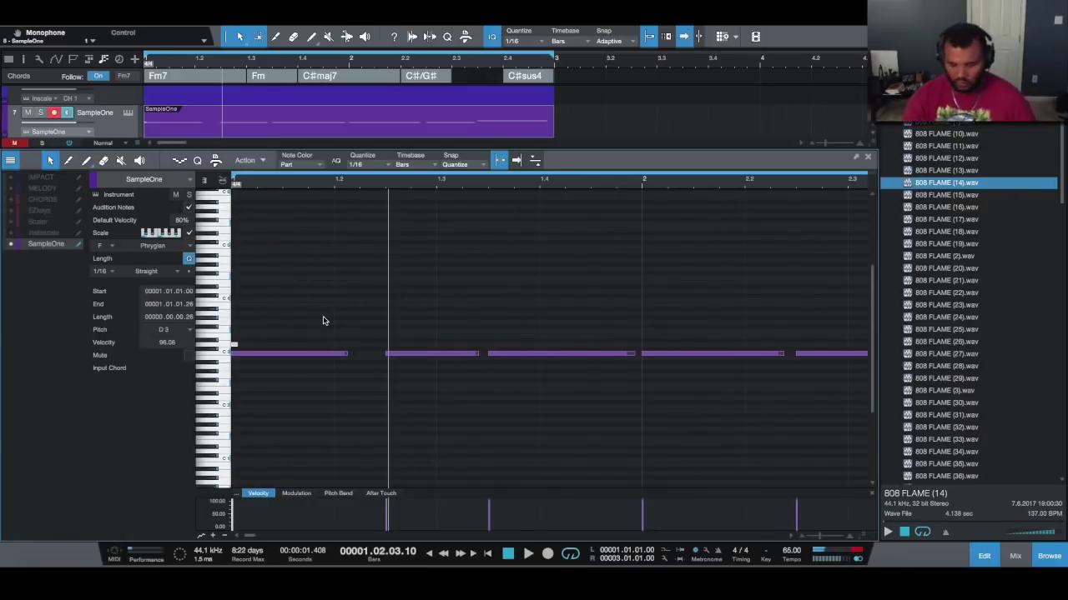
{"action": "key", "text": "Right"}
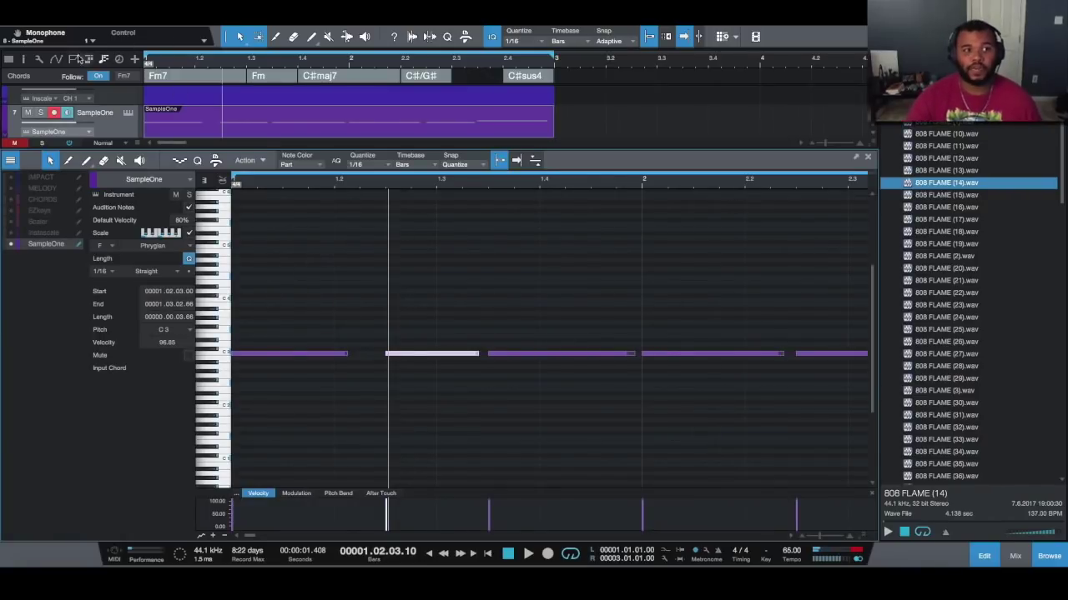
- Show the track inspector and set the SampleOne track's Follow Chords mode to Bass
{"action": "left_click", "coordinate": [23, 58]}
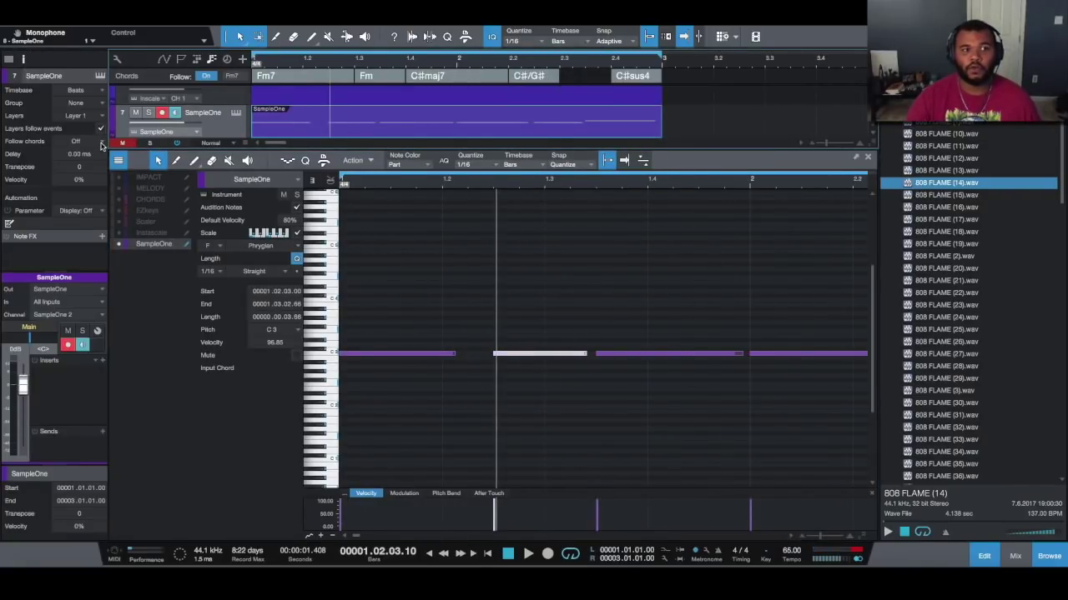
{"action": "left_click", "coordinate": [102, 146]}
{"action": "left_click", "coordinate": [83, 193]}
- Play the song from the start to hear the 808 line, enlarging the arrangement and closing the note editor
{"action": "left_click", "coordinate": [488, 554]}
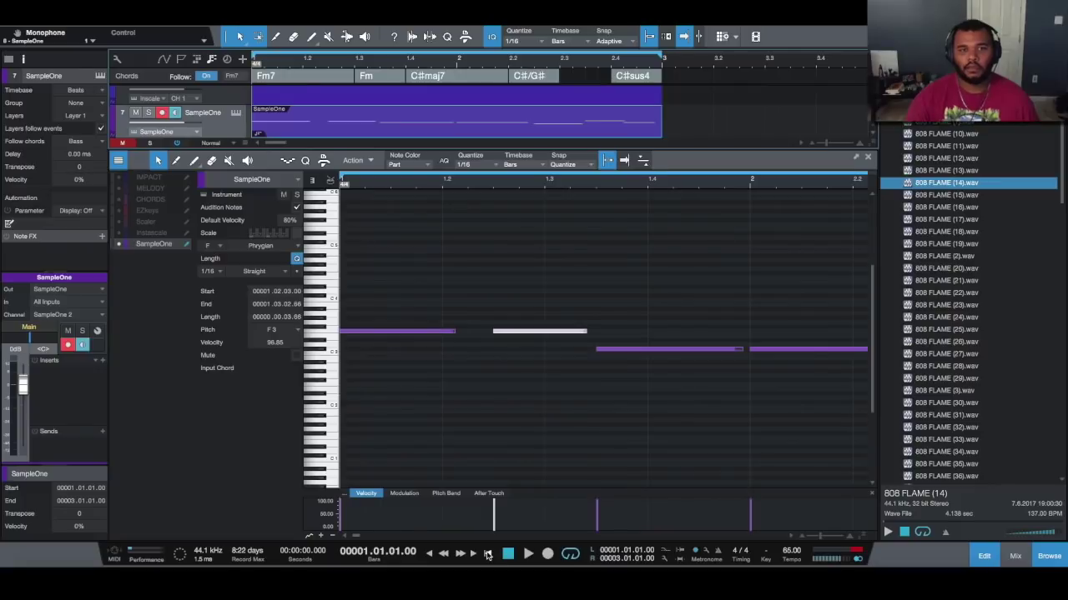
{"action": "left_click", "coordinate": [528, 553]}
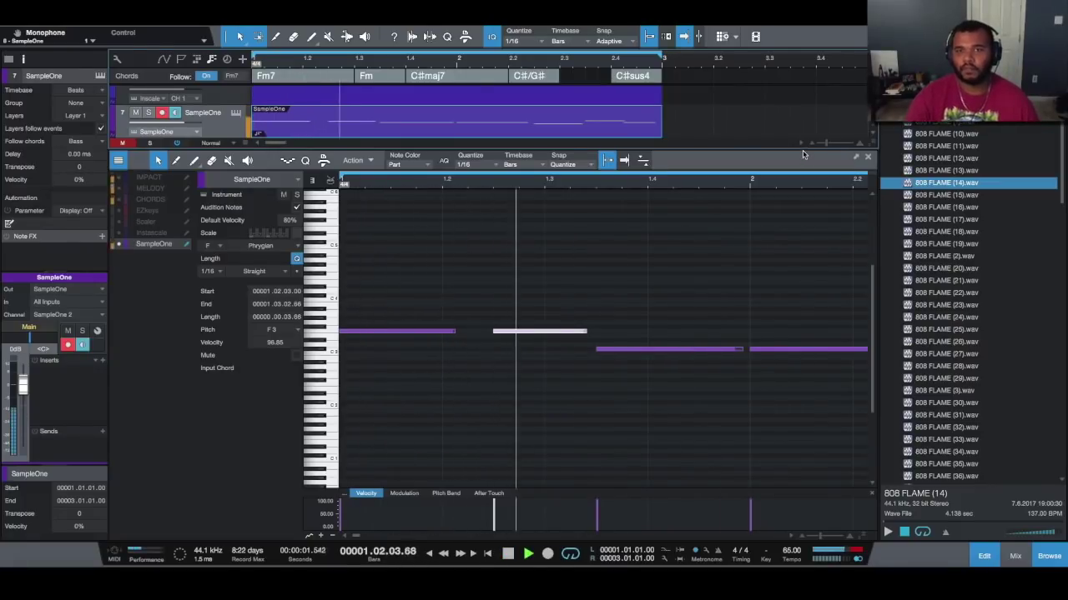
{"action": "left_click_drag", "start_coordinate": [803, 155], "coordinate": [802, 329]}
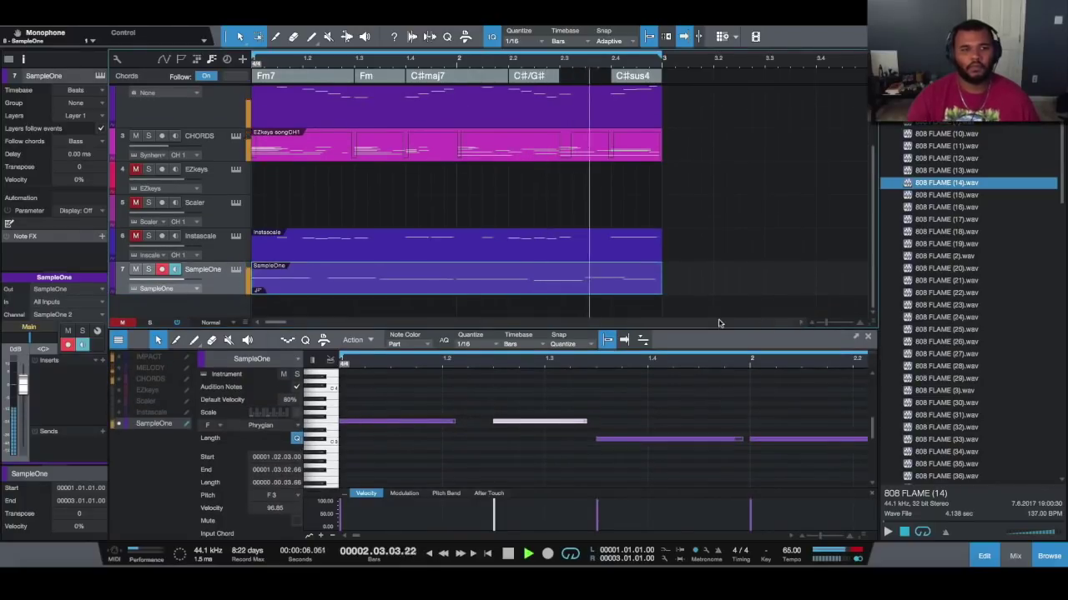
{"action": "left_click", "coordinate": [983, 556]}
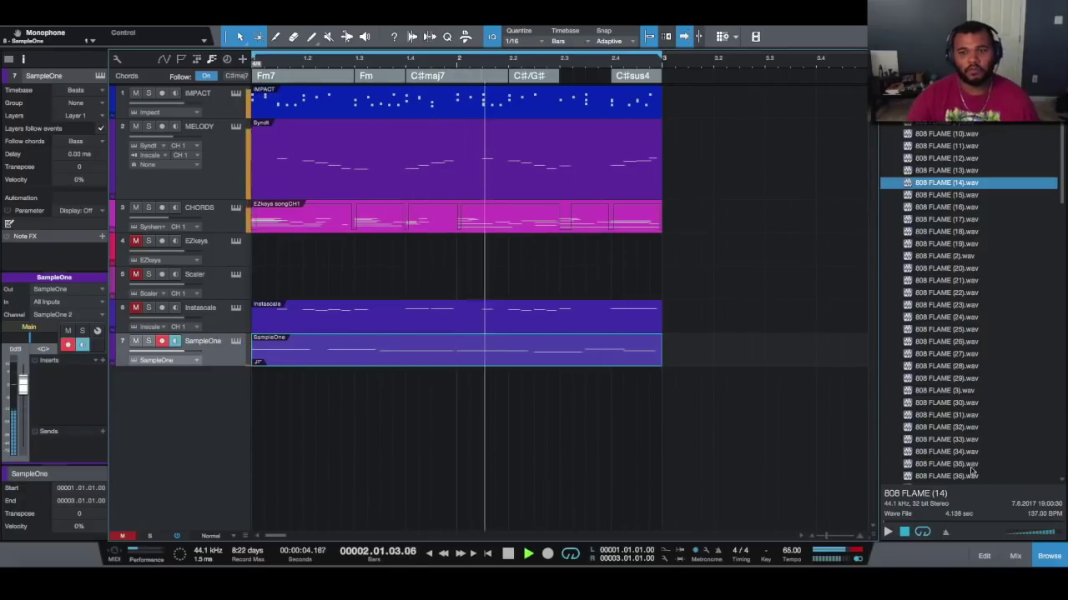
- Show the mixer and rename the SampleOne 2 channel as 808
{"action": "left_click", "coordinate": [1015, 557]}
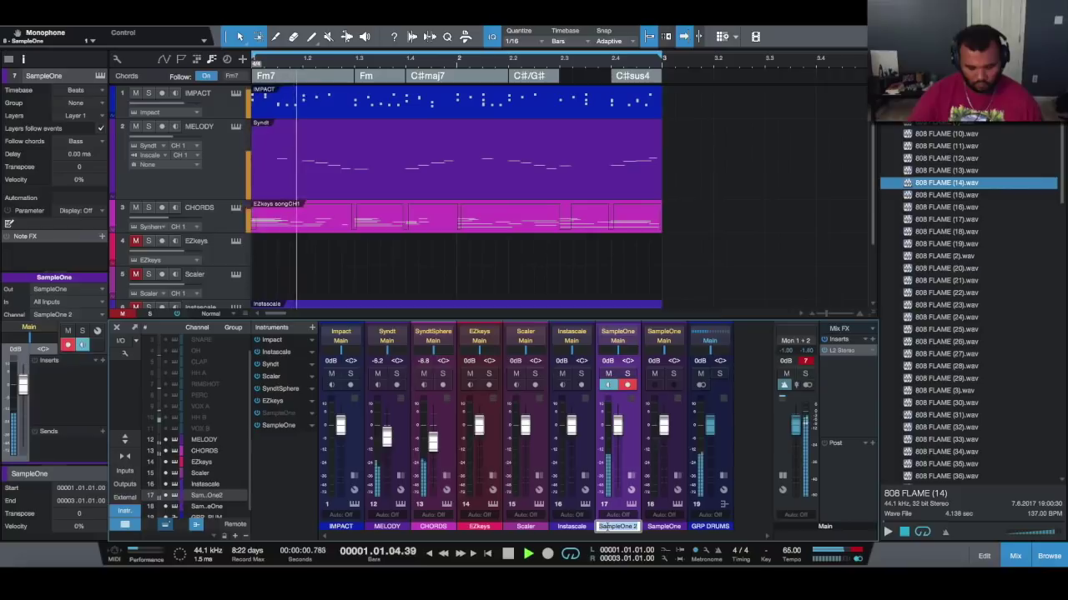
{"action": "type", "text": "808"}
{"action": "key", "text": "Return"}
- Balance the mix with 808 at -2.4 dB, GRP DRUMS at +2.8 dB, CHORDS at -10.0 dB and MELODY at -7.7 dB
{"action": "left_click_drag", "start_coordinate": [615, 424], "coordinate": [616, 439]}
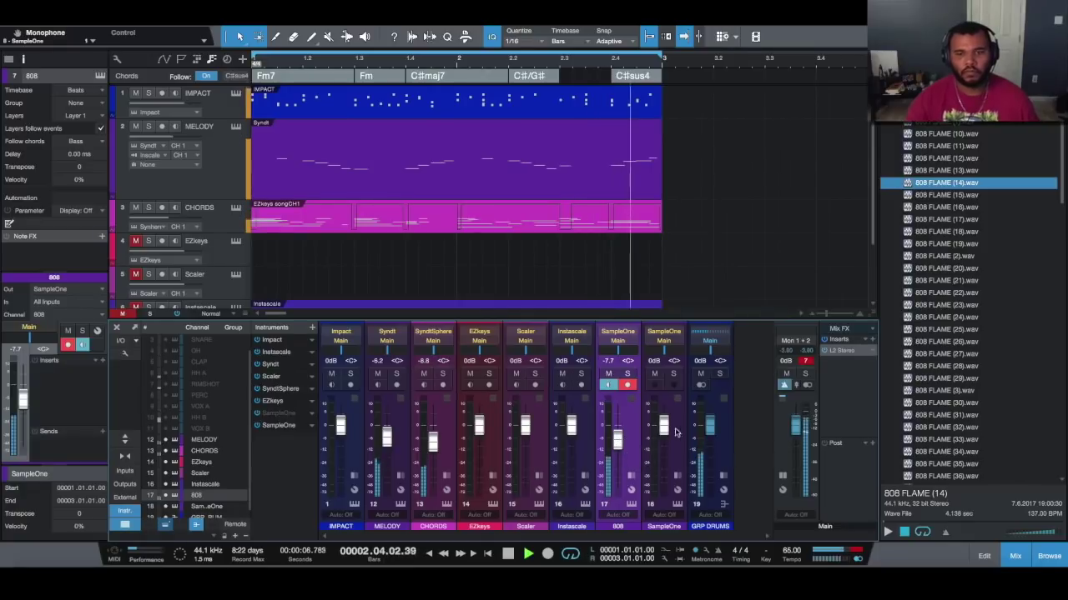
{"action": "left_click_drag", "start_coordinate": [709, 427], "coordinate": [710, 424]}
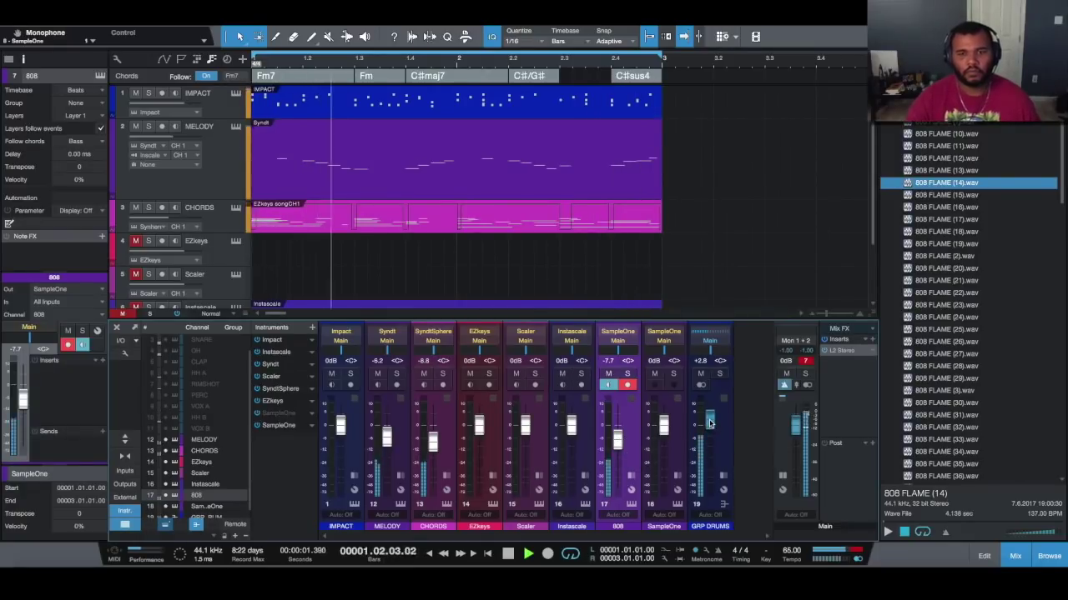
{"action": "left_click_drag", "start_coordinate": [618, 440], "coordinate": [621, 434]}
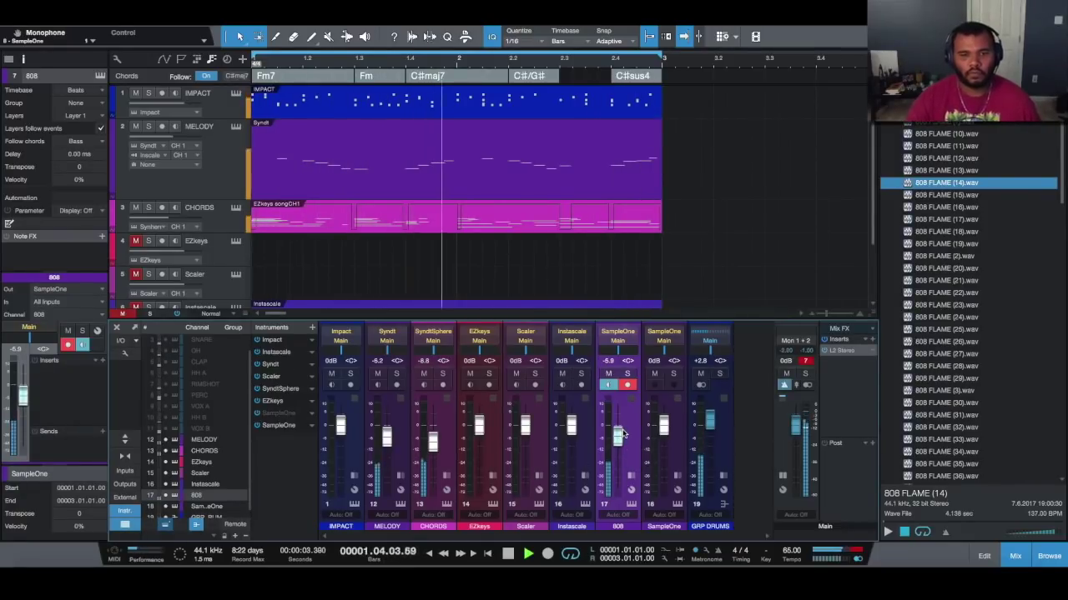
{"action": "left_click_drag", "start_coordinate": [433, 441], "coordinate": [384, 442]}
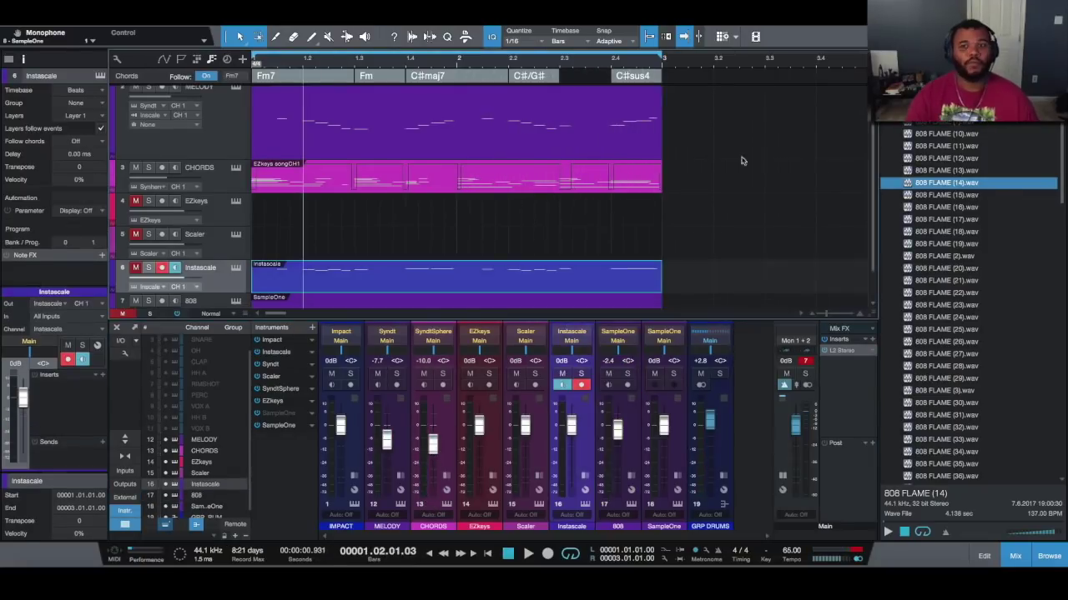
{"action": "scroll", "coordinate": [469, 160], "scroll_direction": "down", "scroll_amount": 1}
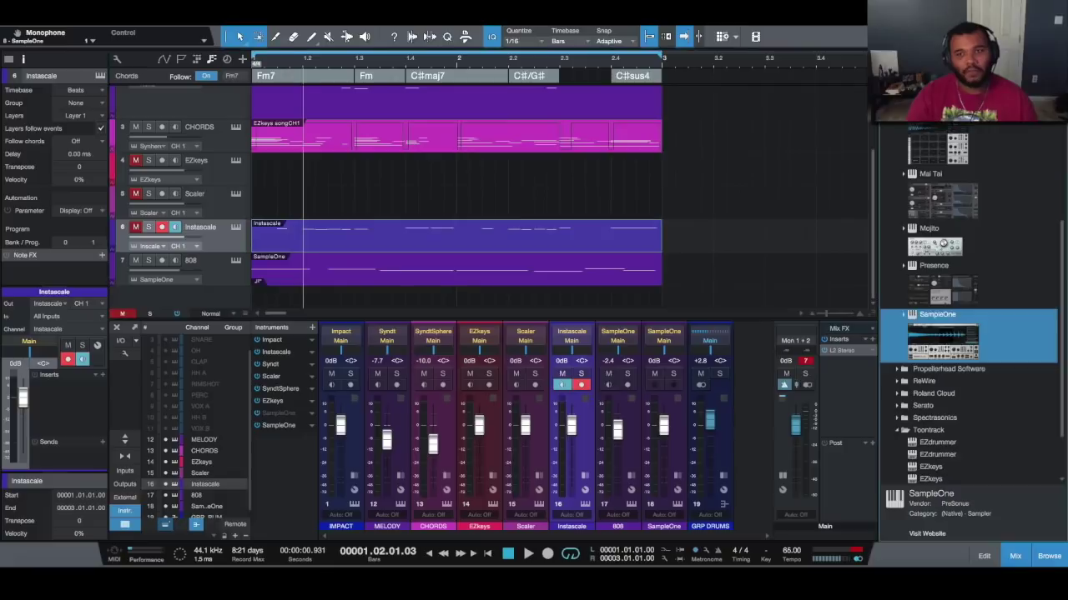
- Add a new Presence instrument track beneath the 808 track
{"action": "scroll", "coordinate": [965, 223], "scroll_direction": "down", "scroll_amount": 3}
{"action": "scroll", "coordinate": [965, 224], "scroll_direction": "up", "scroll_amount": 4}
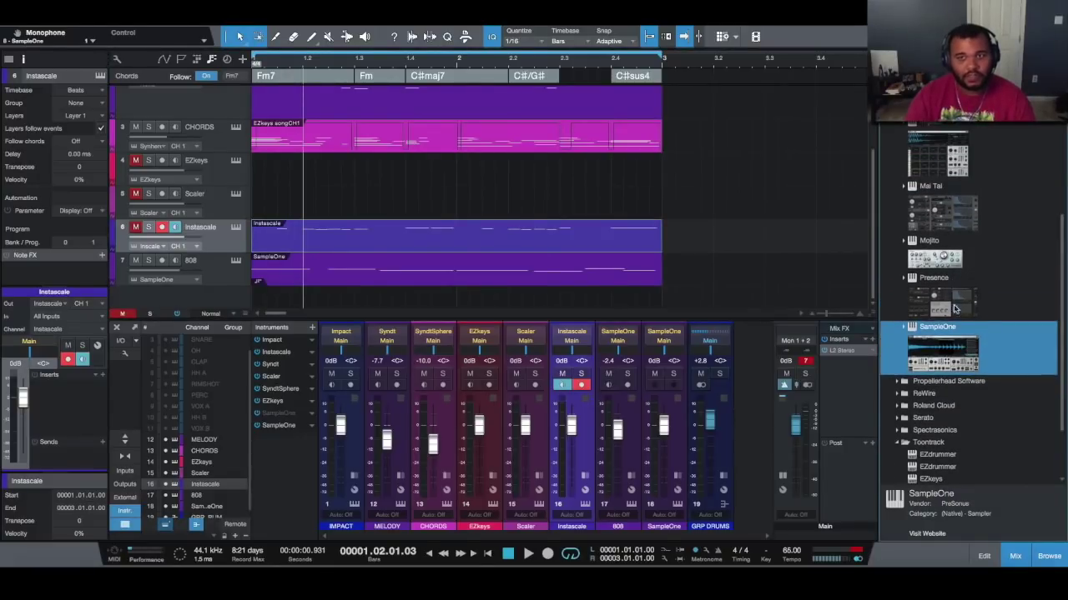
{"action": "double_click", "coordinate": [951, 307]}
{"action": "left_click_drag", "start_coordinate": [953, 306], "coordinate": [221, 302]}
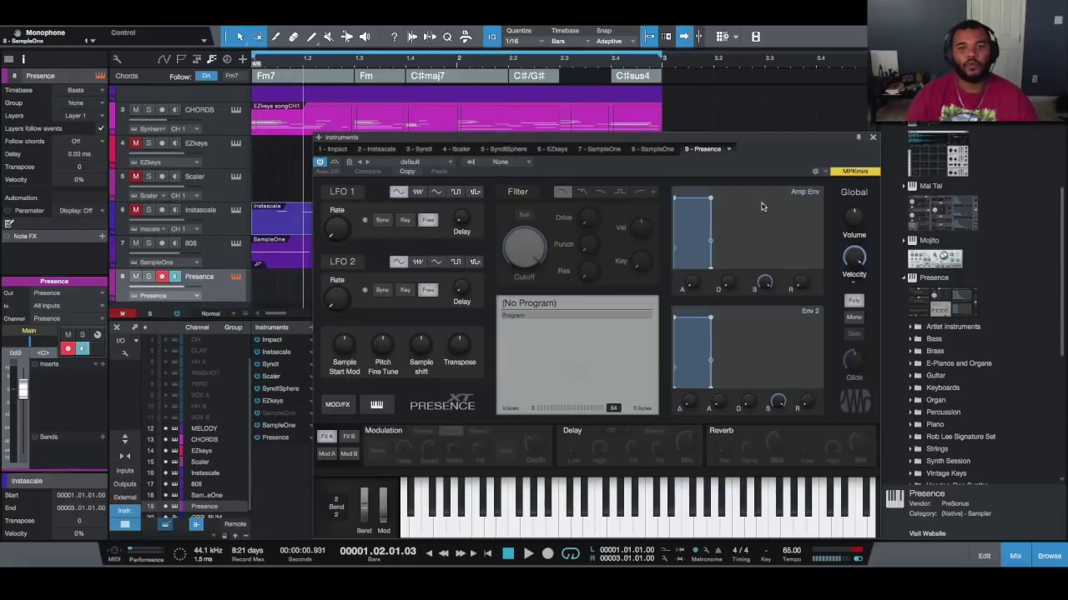
- Load the Violin Legato preset from Presence's Strings > Violins folder and close the instrument window
{"action": "scroll", "coordinate": [917, 325], "scroll_direction": "down", "scroll_amount": 5}
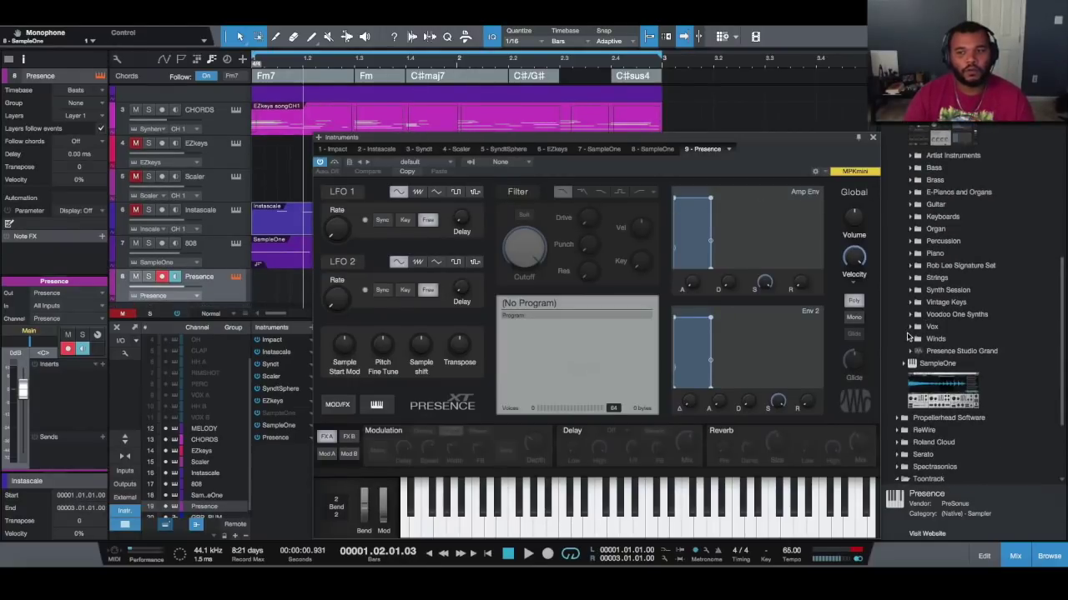
{"action": "left_click", "coordinate": [913, 280]}
{"action": "left_click", "coordinate": [938, 337]}
{"action": "scroll", "coordinate": [965, 359], "scroll_direction": "down", "scroll_amount": 2}
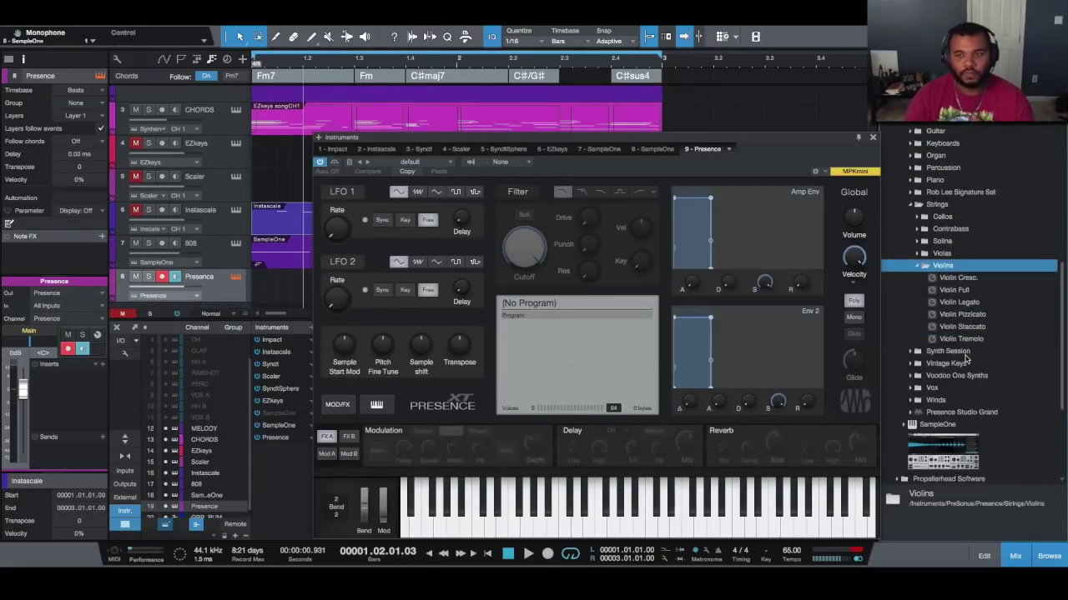
{"action": "left_click_drag", "start_coordinate": [959, 302], "coordinate": [675, 353]}
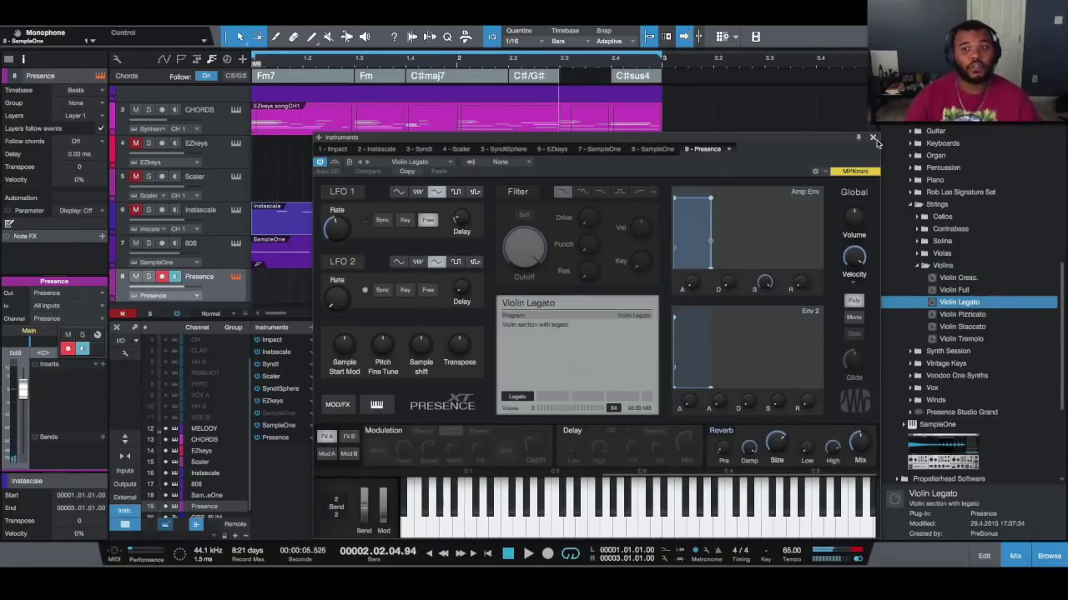
{"action": "left_click", "coordinate": [873, 138]}
- Record a two-bar violin part on the Presence track from the start of the song
{"action": "left_click", "coordinate": [495, 555]}
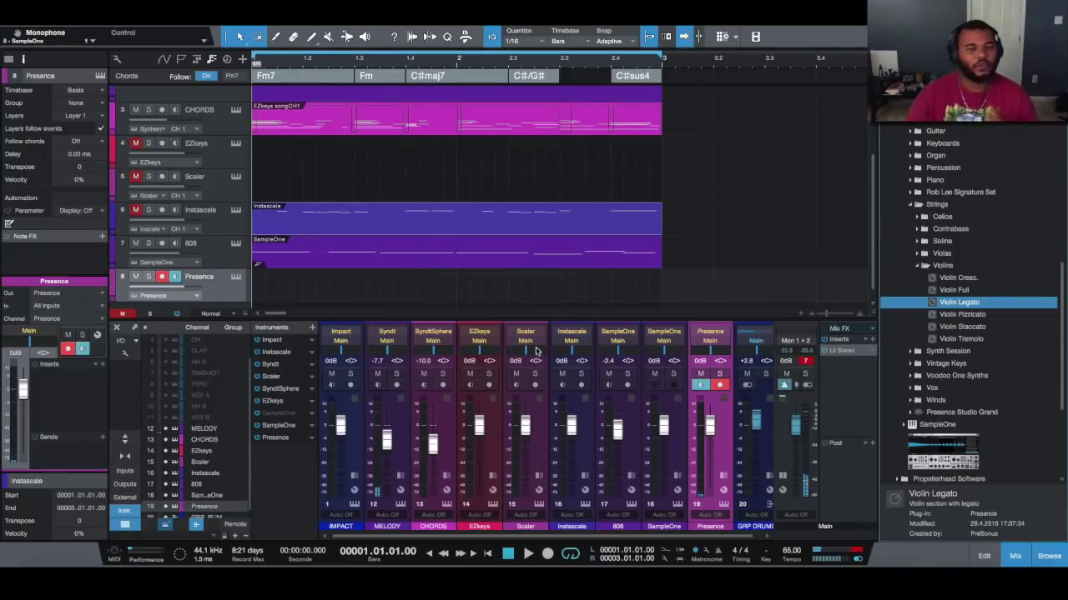
{"action": "left_click", "coordinate": [548, 555]}
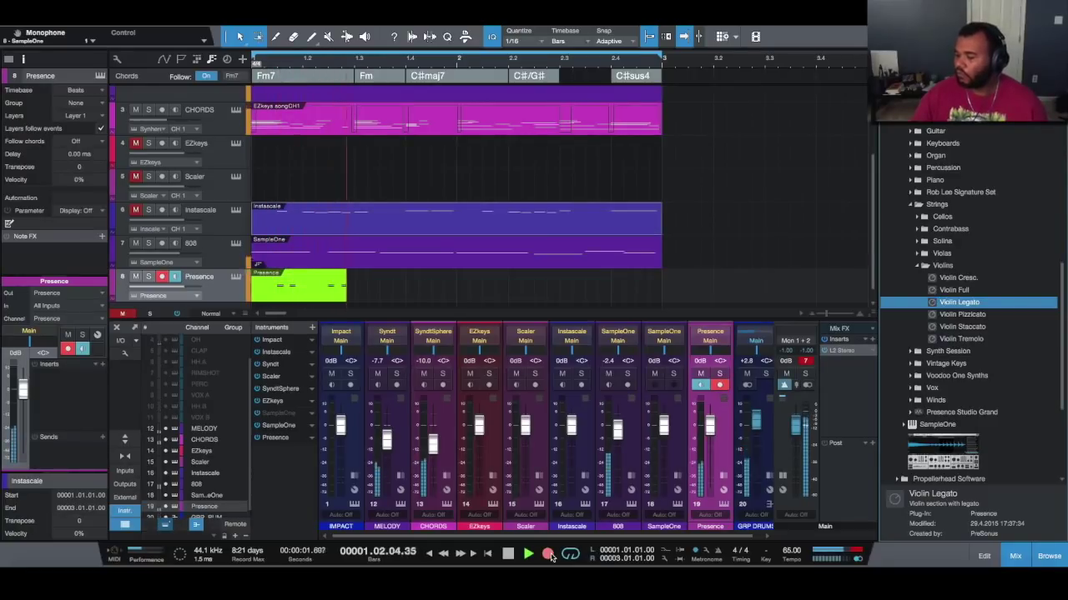
{"action": "left_click", "coordinate": [547, 554]}
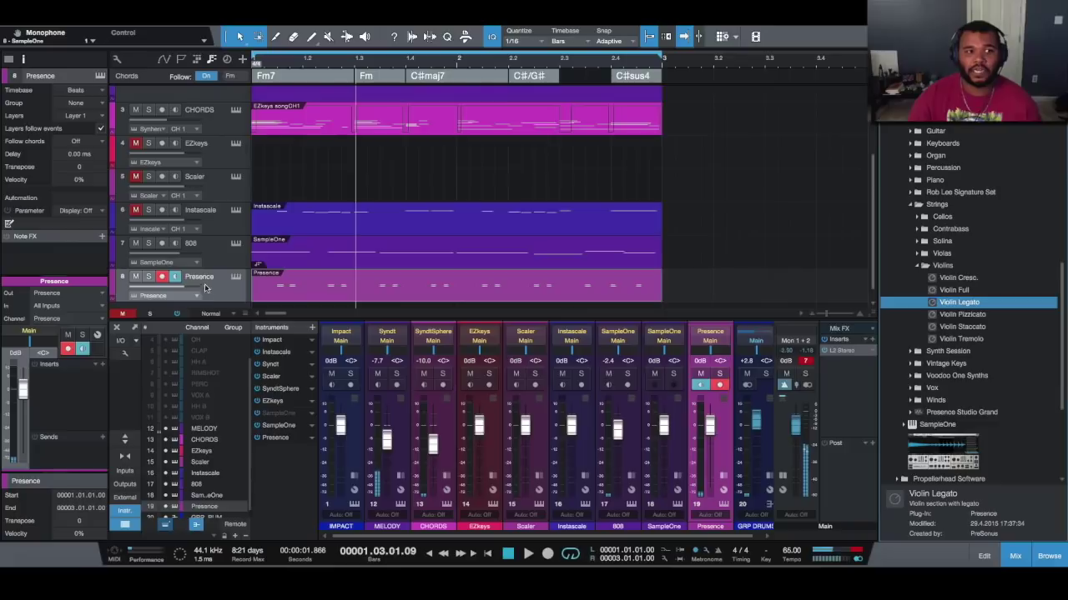
- Set the Presence track's Follow Chords mode to Parallel and play the song
{"action": "left_click", "coordinate": [102, 144]}
{"action": "left_click", "coordinate": [85, 166]}
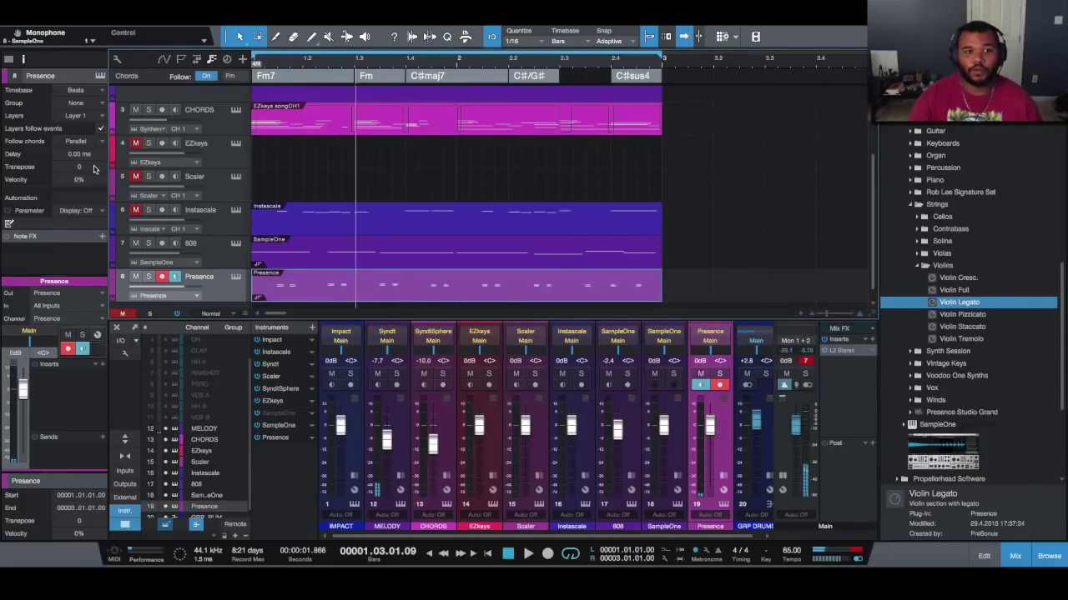
{"action": "left_click", "coordinate": [532, 554]}
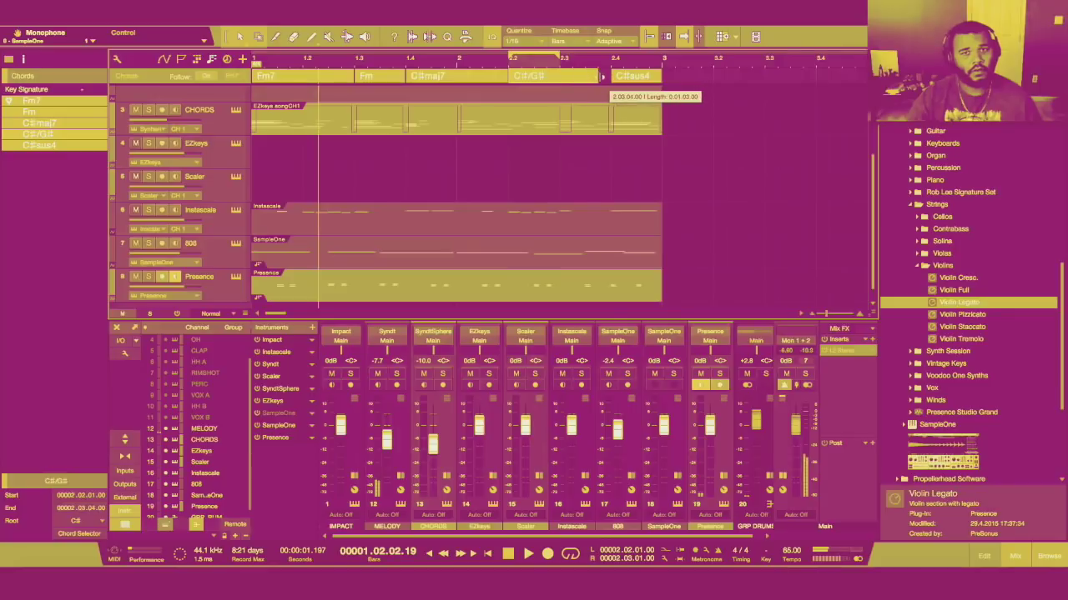
- Lengthen the C#/G# chord to the start of C#sus4 and audition it, setting the loop range over that chord
{"action": "left_click", "coordinate": [526, 553]}
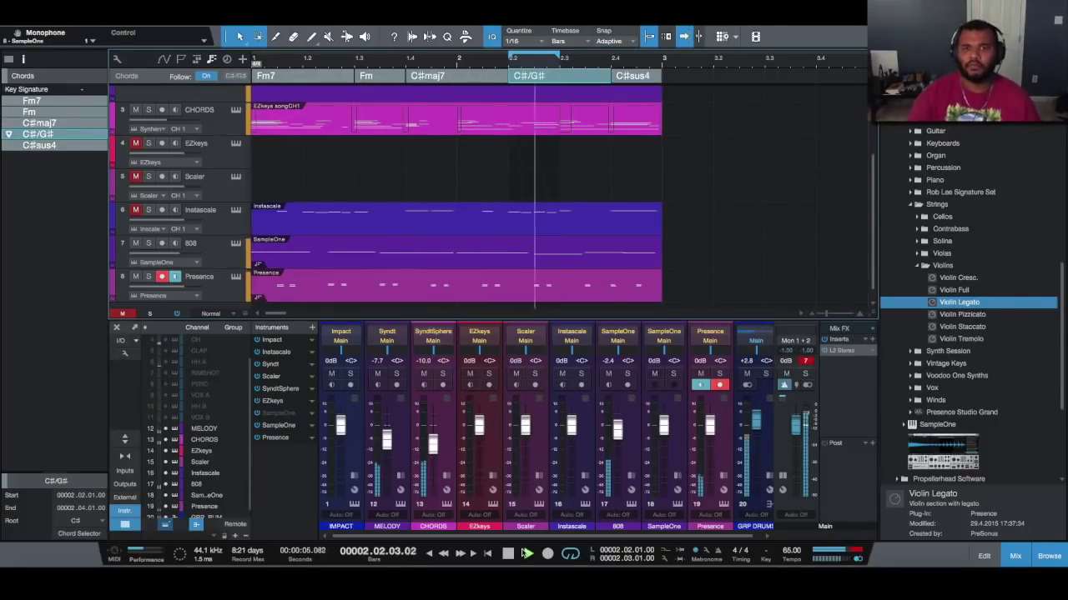
{"action": "key", "text": "space"}
{"action": "left_click_drag", "start_coordinate": [506, 54], "coordinate": [587, 53]}
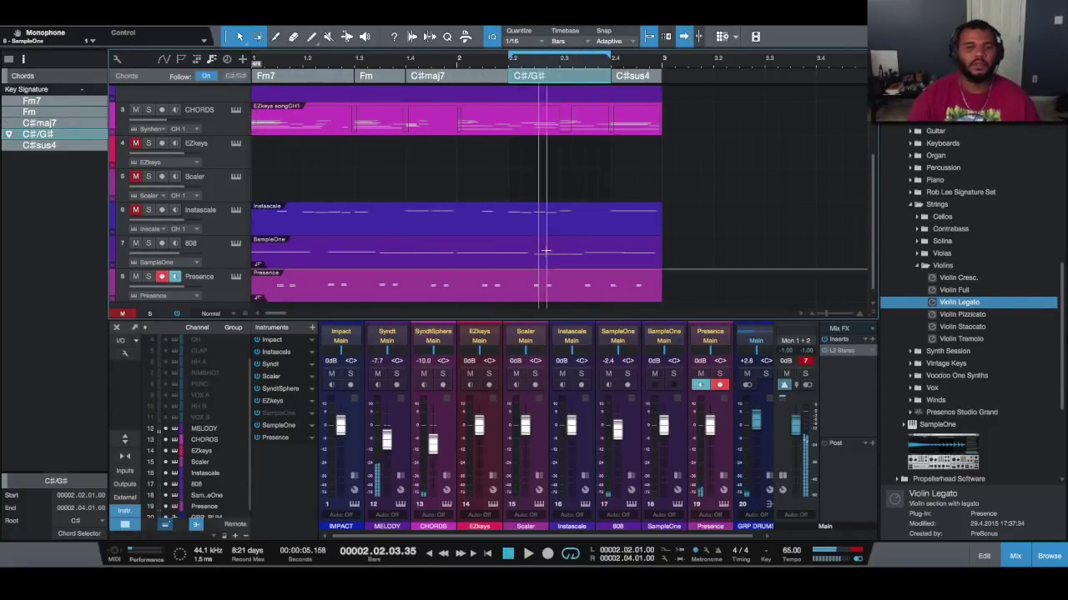
- Set the Presence track's Follow Chords mode to Narrow and lower its channel to about -6.3 dB during playback from the start
{"action": "left_click", "coordinate": [503, 288]}
{"action": "left_click", "coordinate": [90, 142]}
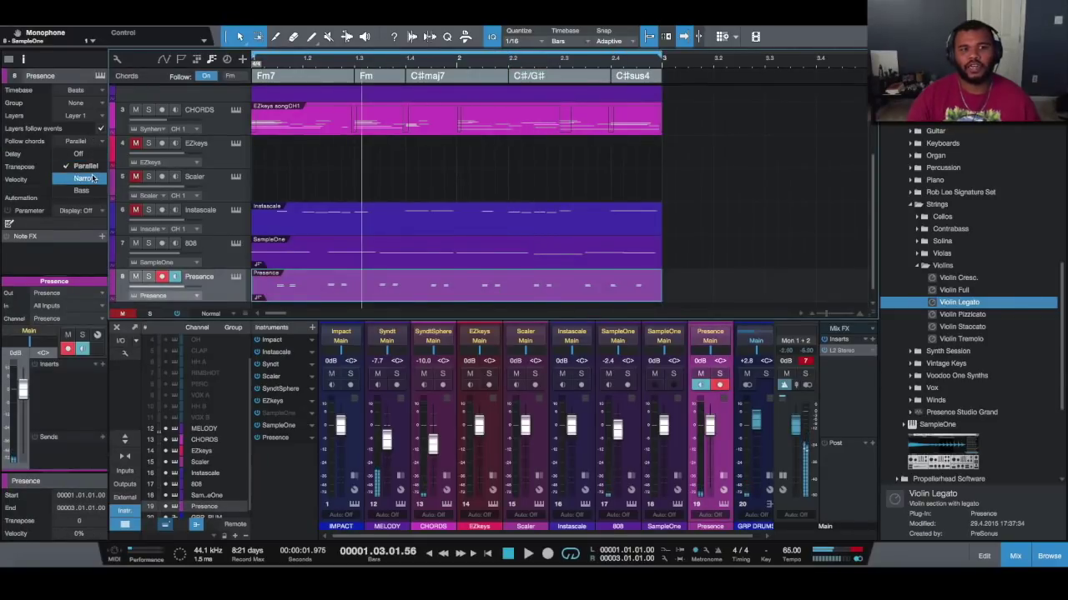
{"action": "left_click", "coordinate": [94, 179]}
{"action": "left_click", "coordinate": [490, 554]}
{"action": "key", "text": "space"}
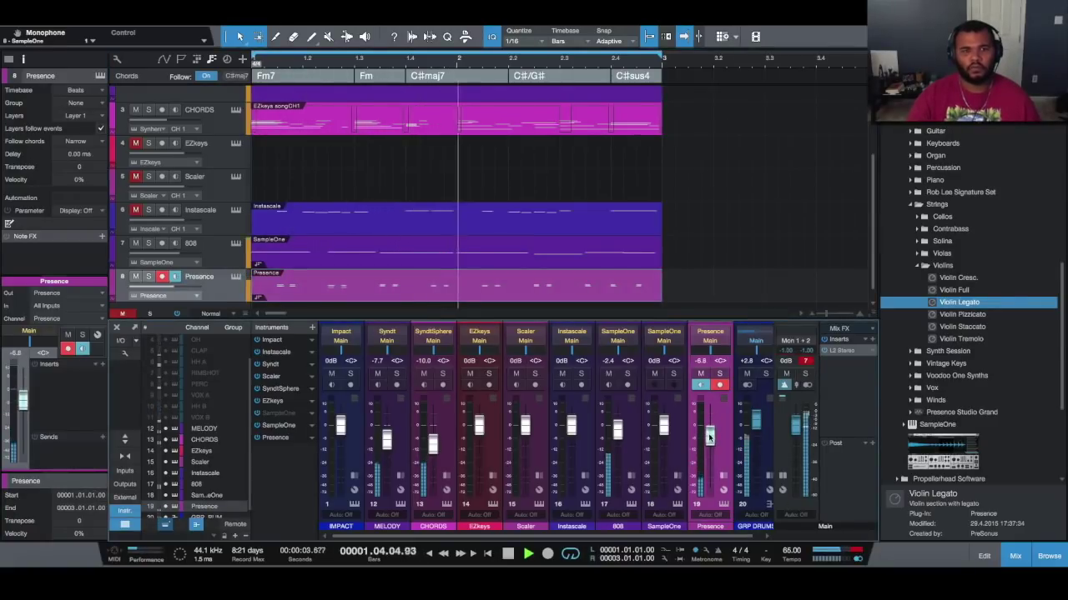
{"action": "left_click_drag", "start_coordinate": [710, 425], "coordinate": [710, 435]}
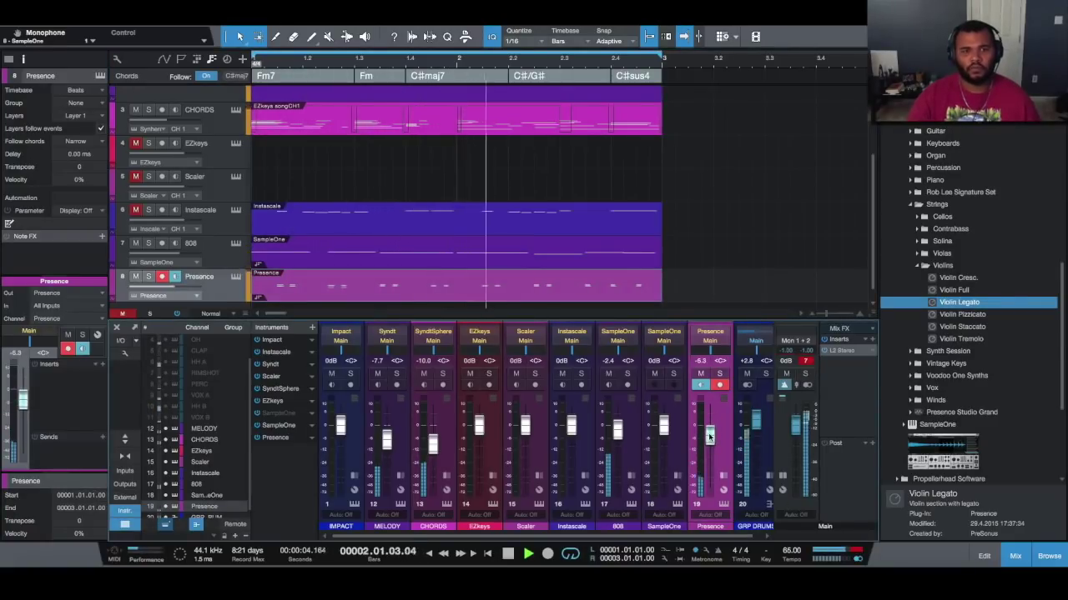
- Raise all notes of the Presence violin part by two octaves in the note editor, and return to the mixer
{"action": "double_click", "coordinate": [470, 297]}
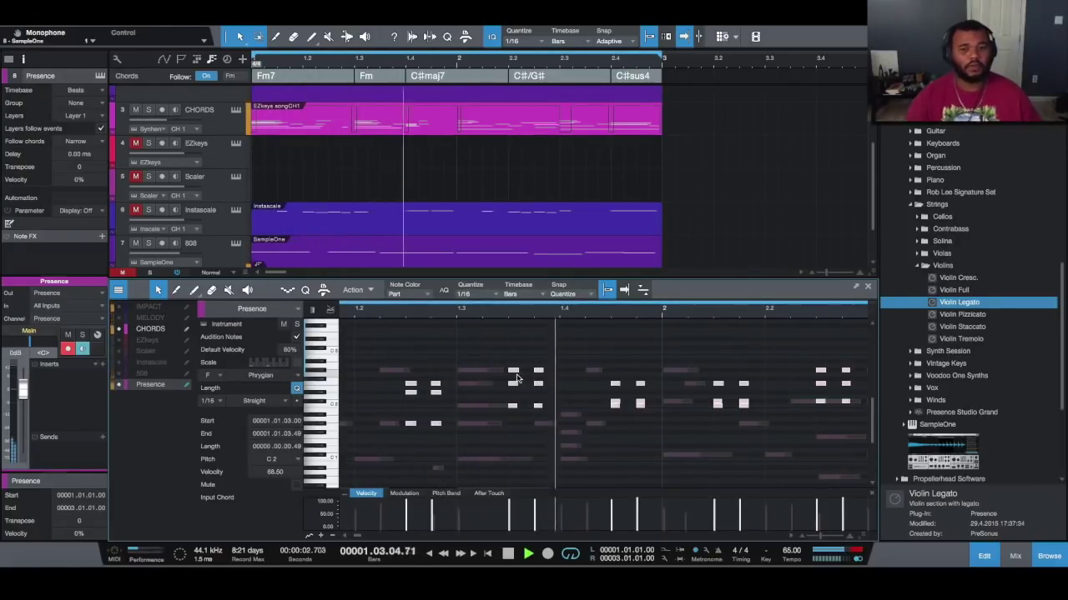
{"action": "scroll", "coordinate": [517, 378], "scroll_direction": "down", "scroll_amount": 3}
{"action": "scroll", "coordinate": [571, 401], "scroll_direction": "right", "scroll_amount": 3}
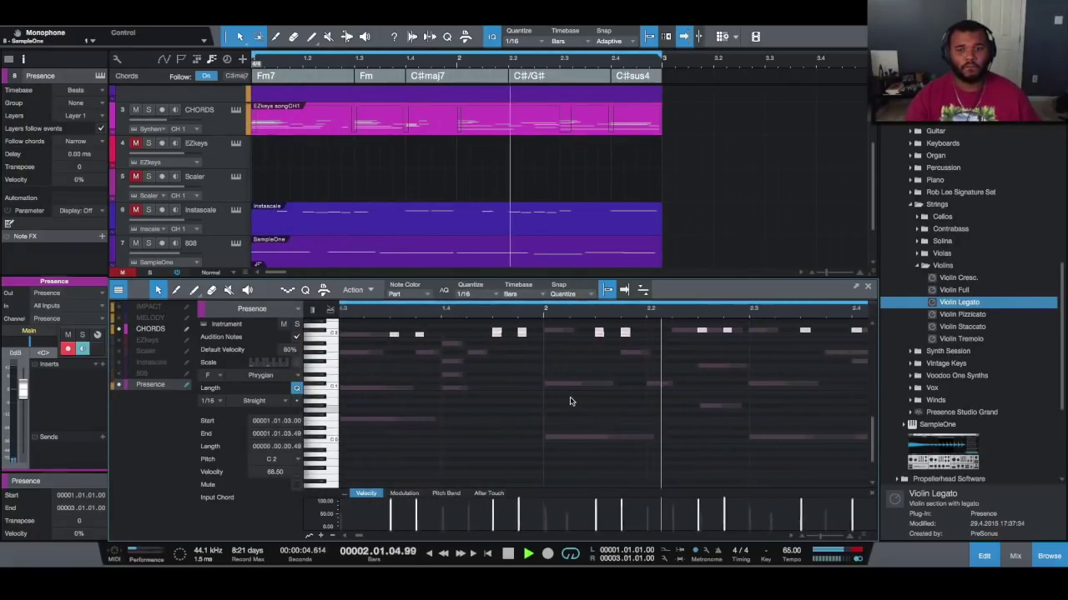
{"action": "scroll", "coordinate": [571, 401], "scroll_direction": "up", "scroll_amount": 2}
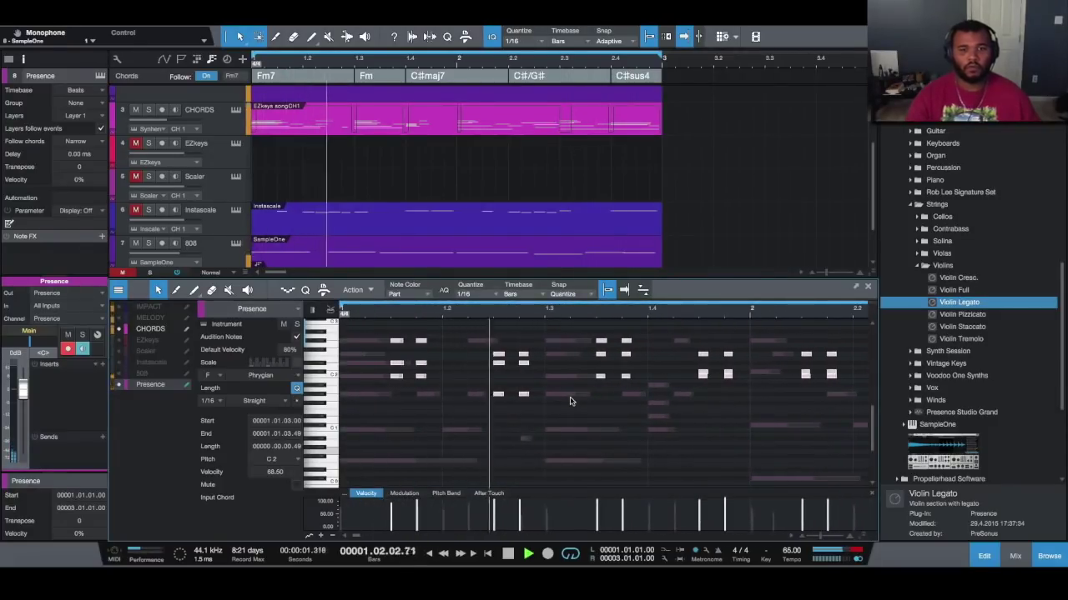
{"action": "scroll", "coordinate": [571, 401], "scroll_direction": "down", "scroll_amount": 1}
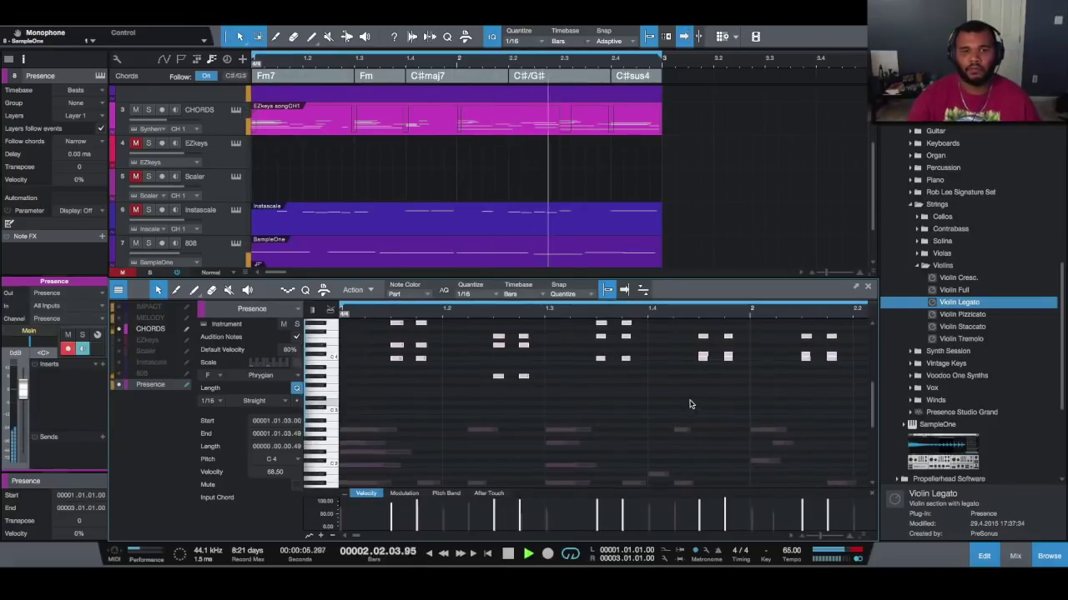
{"action": "left_click", "coordinate": [1015, 556]}
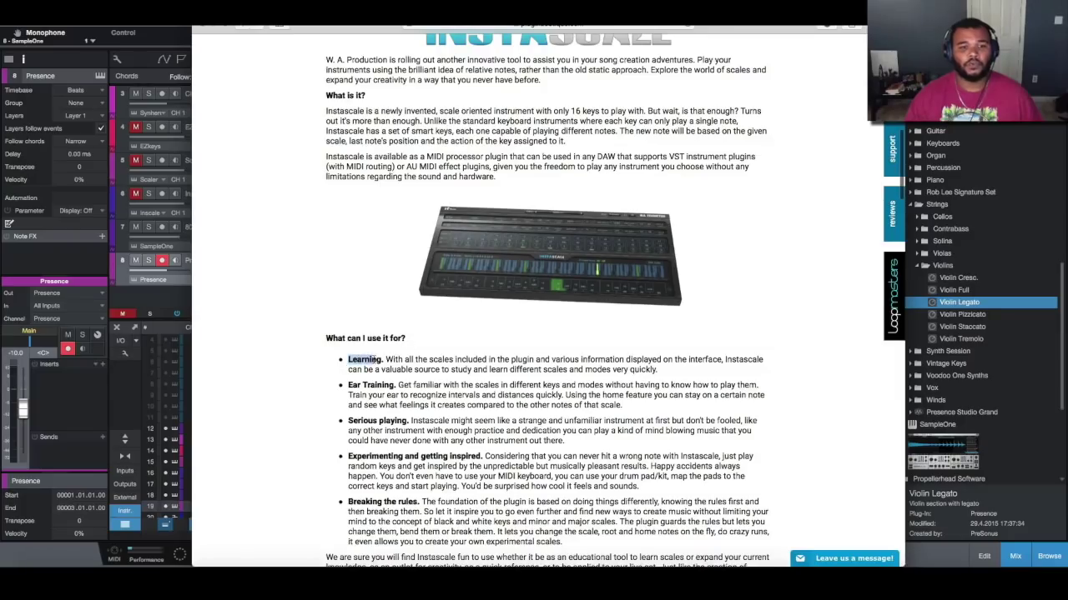
- On Plugin Boutique's InstaScale page in the browser, highlight the "Learning." heading and review the product's price section
{"action": "left_click_drag", "start_coordinate": [383, 360], "coordinate": [385, 360]}
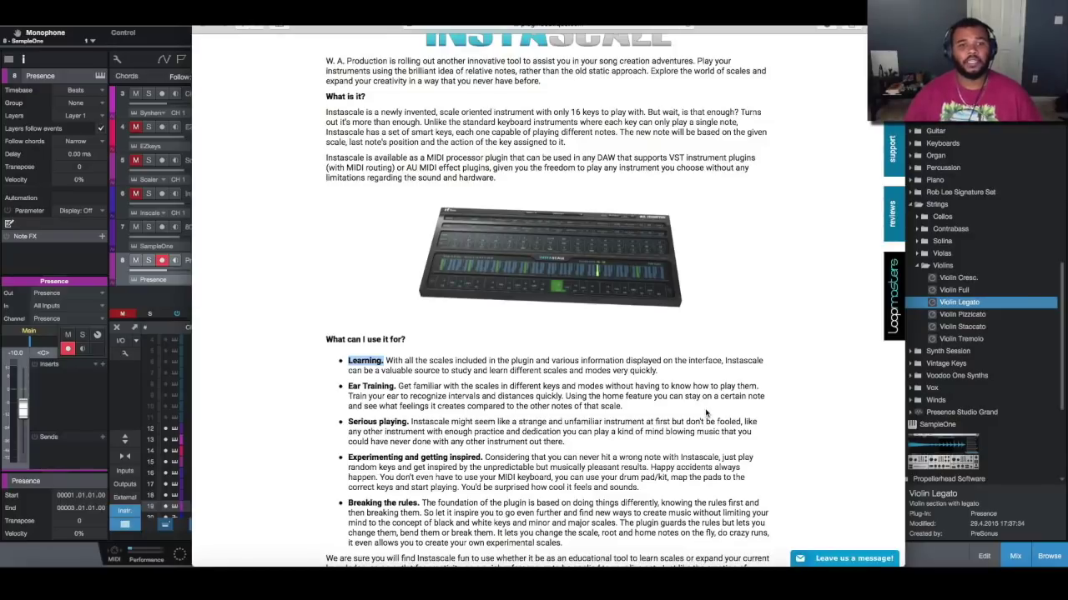
{"action": "scroll", "coordinate": [705, 414], "scroll_direction": "up", "scroll_amount": 15}
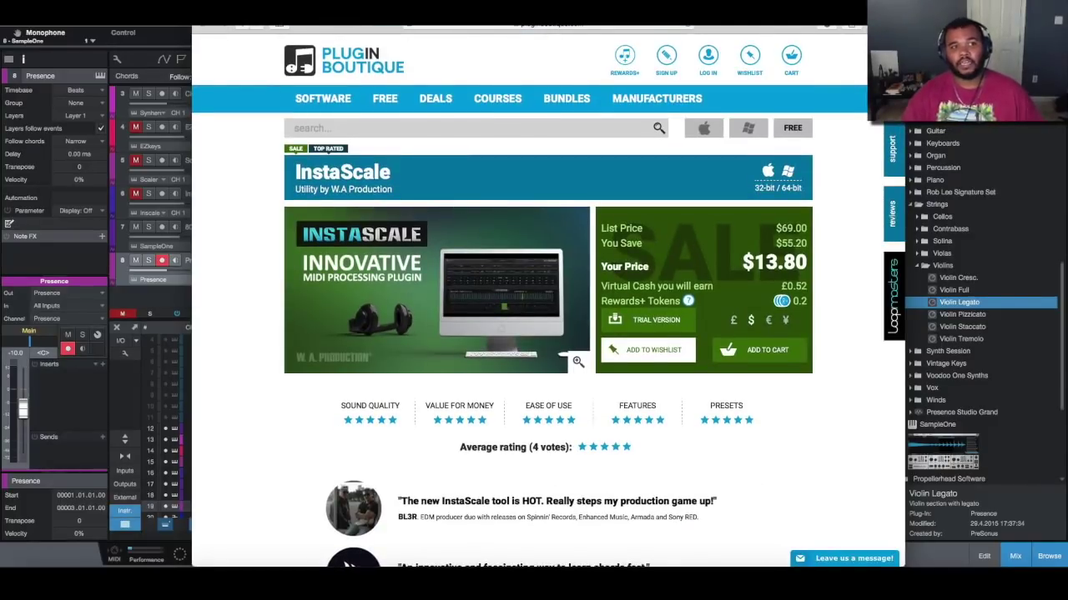